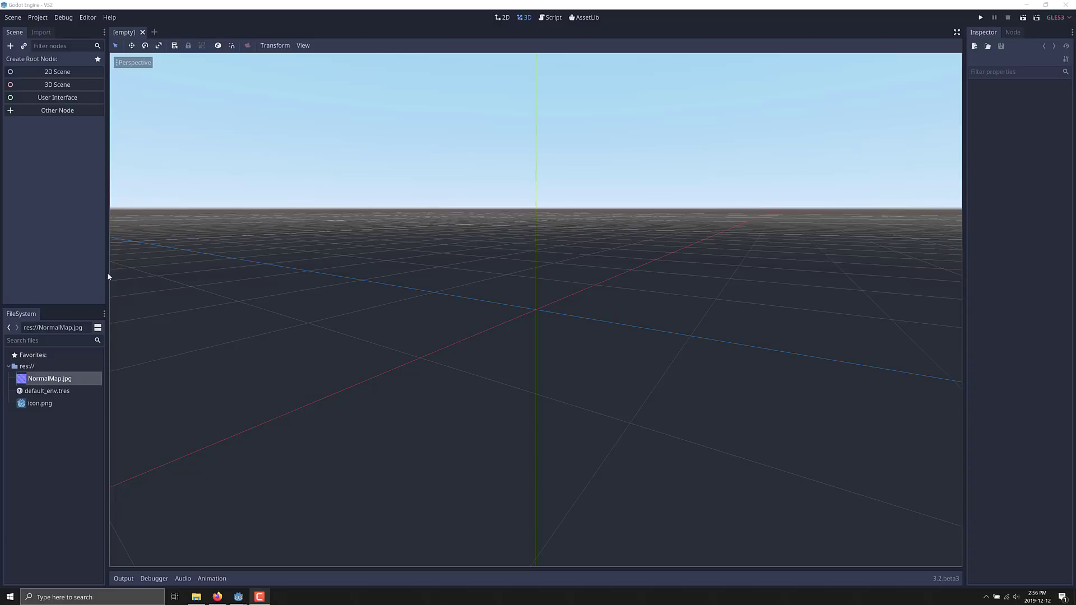
# Step: Create a Spatial scene root and add a MeshInstance child under it
pyautogui.click(58, 85)
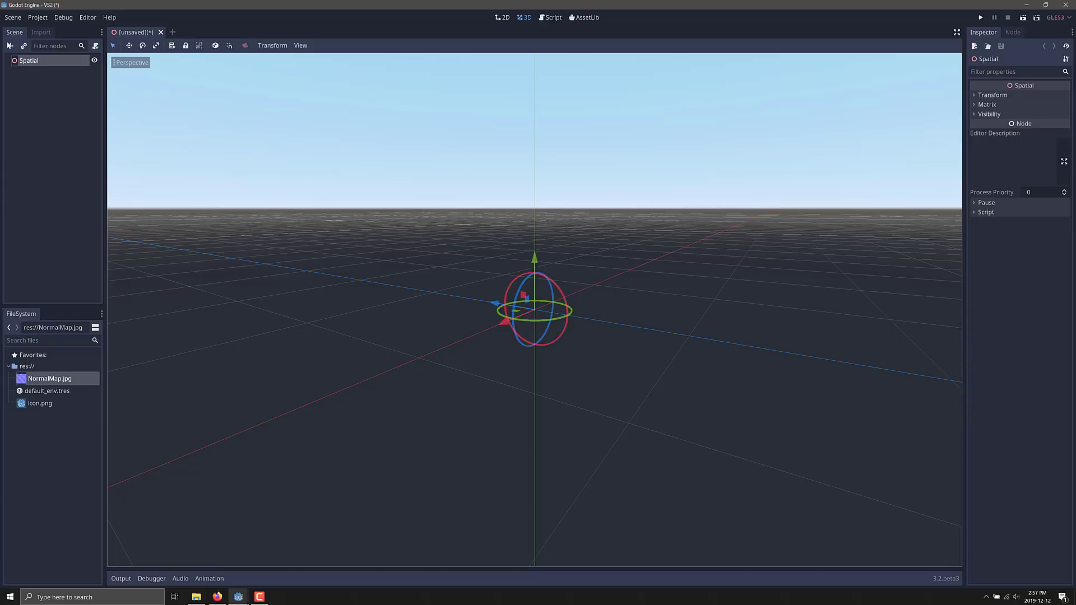
pyautogui.click(10, 46)
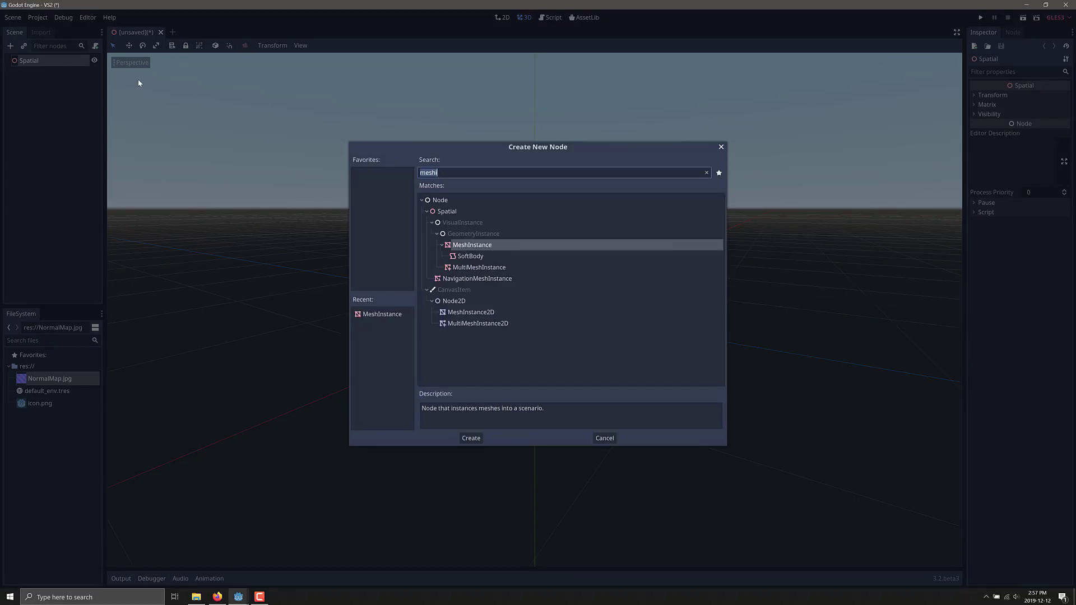
pyautogui.press('Escape')
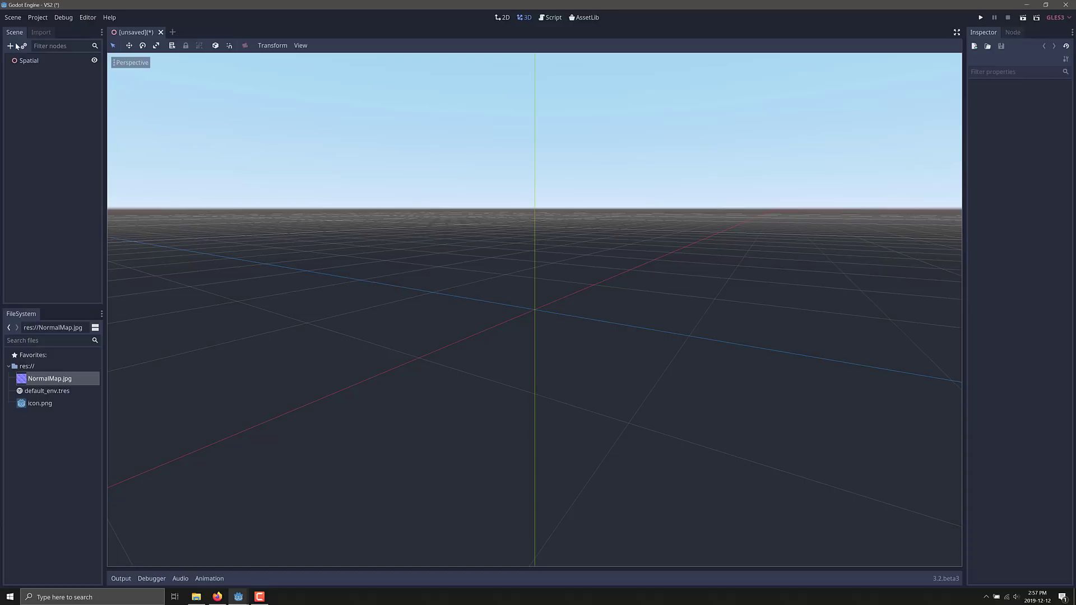
pyautogui.click(28, 60)
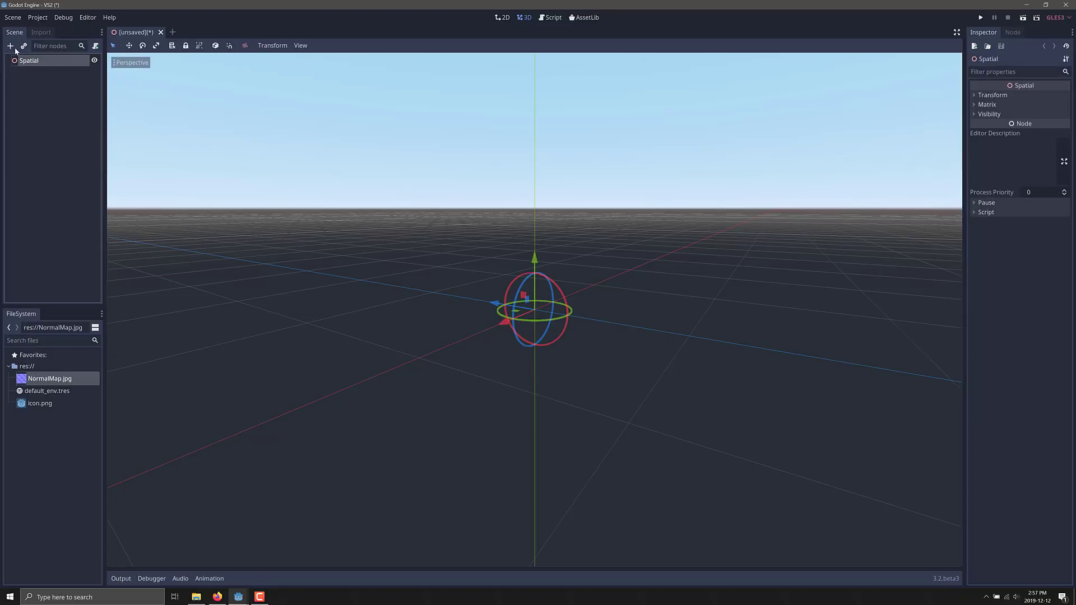
pyautogui.click(11, 46)
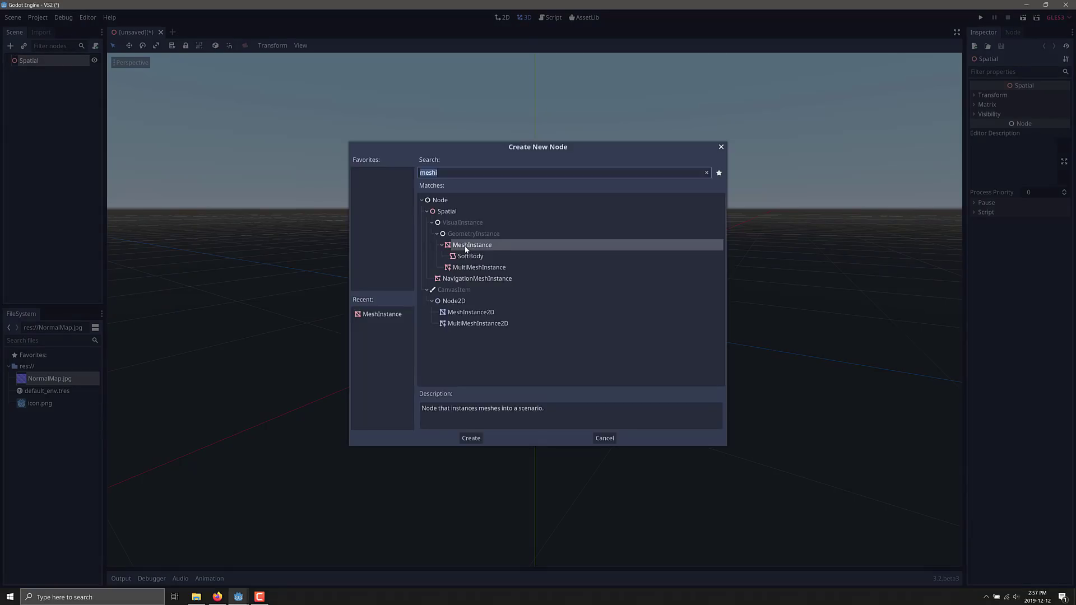
pyautogui.doubleClick(465, 247)
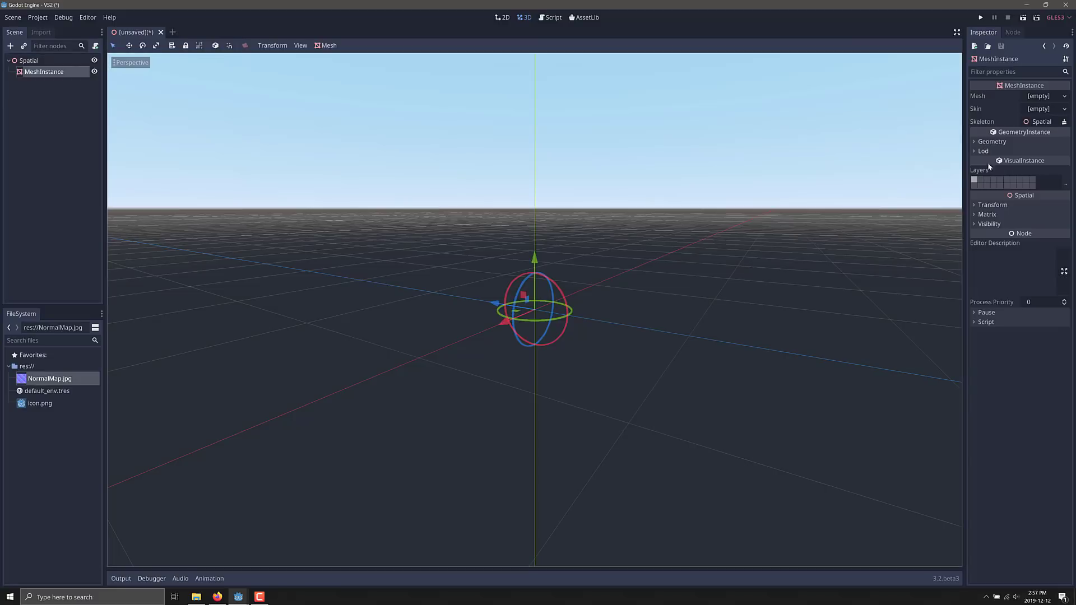
# Step: Assign a new SphereMesh to the MeshInstance's Mesh property and view the sphere
pyautogui.click(1062, 97)
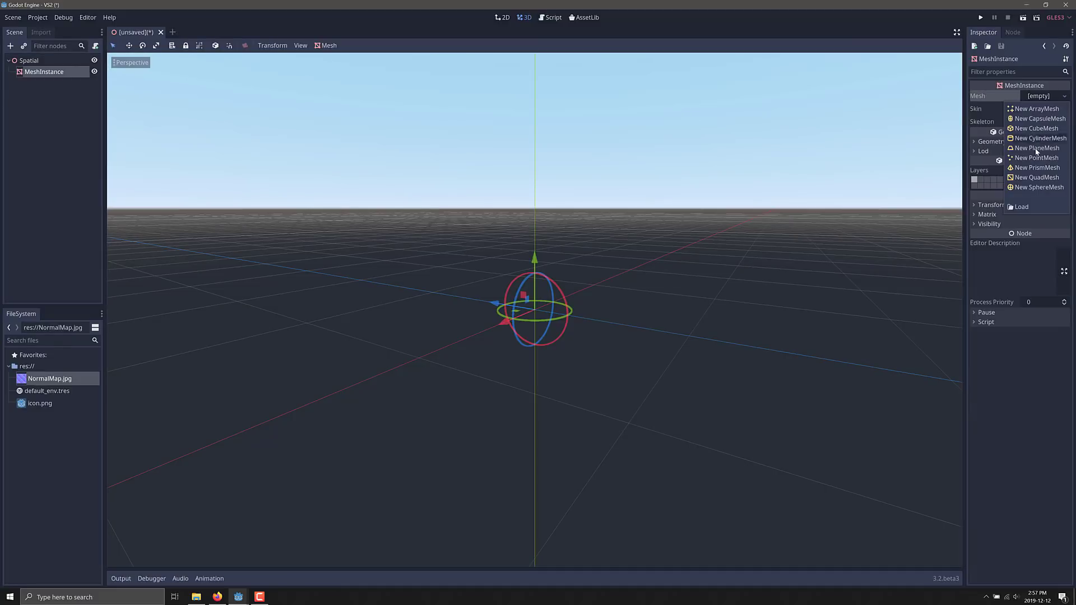
pyautogui.click(1041, 188)
pyautogui.moveTo(723, 306)
pyautogui.mouseDown(button='middle')
pyautogui.moveTo(788, 319)
pyautogui.moveTo(642, 293)
pyautogui.moveTo(734, 309)
pyautogui.moveTo(717, 324)
pyautogui.mouseUp(button='middle')
pyautogui.scroll(2, 641, 293)
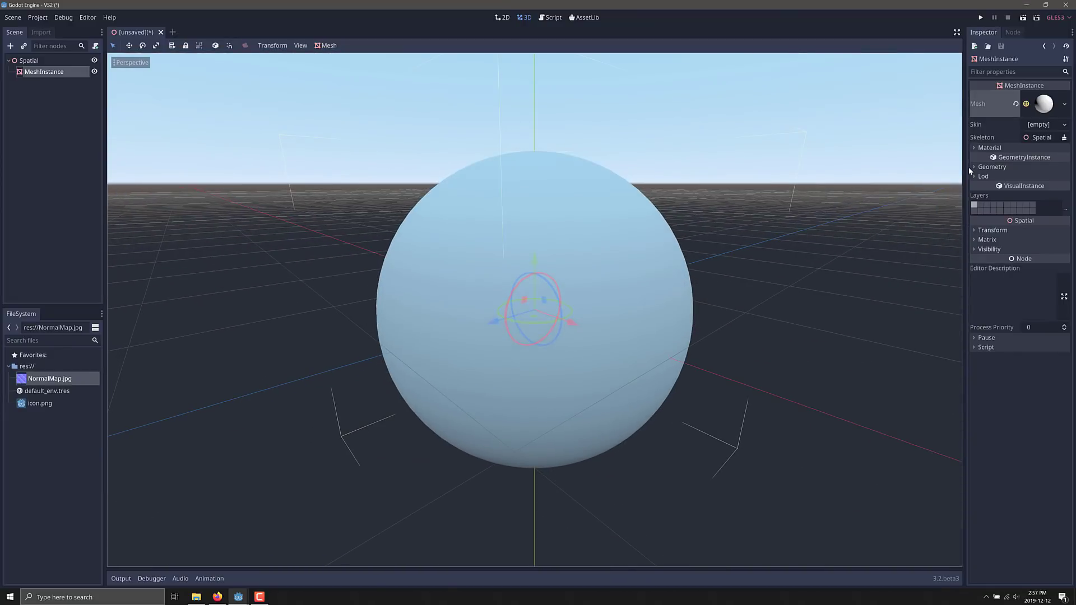
# Step: Assign a new ShaderMaterial to the mesh's material slot 0
pyautogui.click(973, 148)
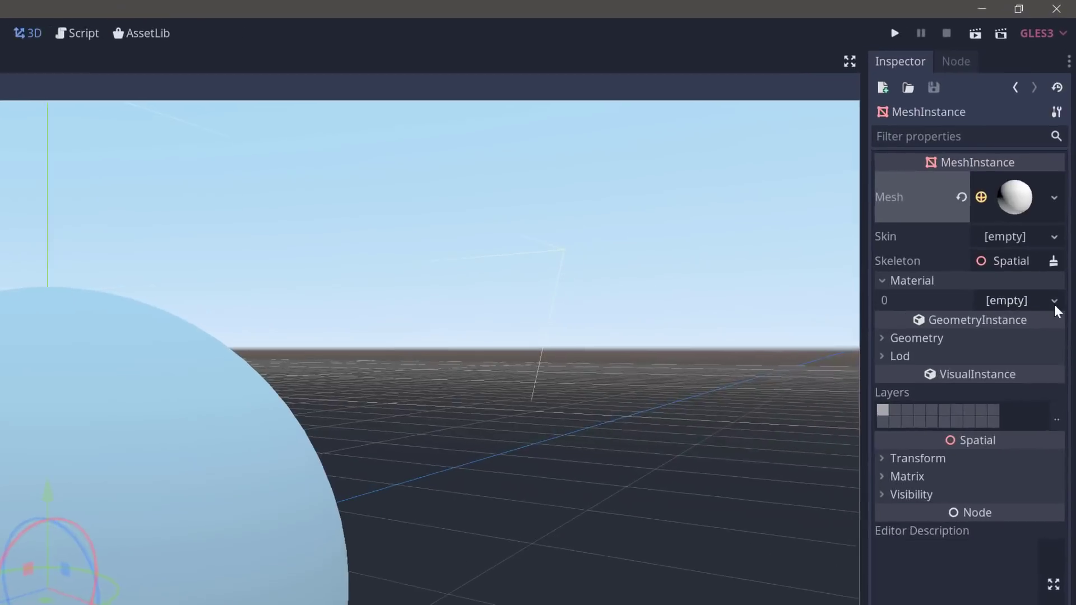
pyautogui.click(1065, 158)
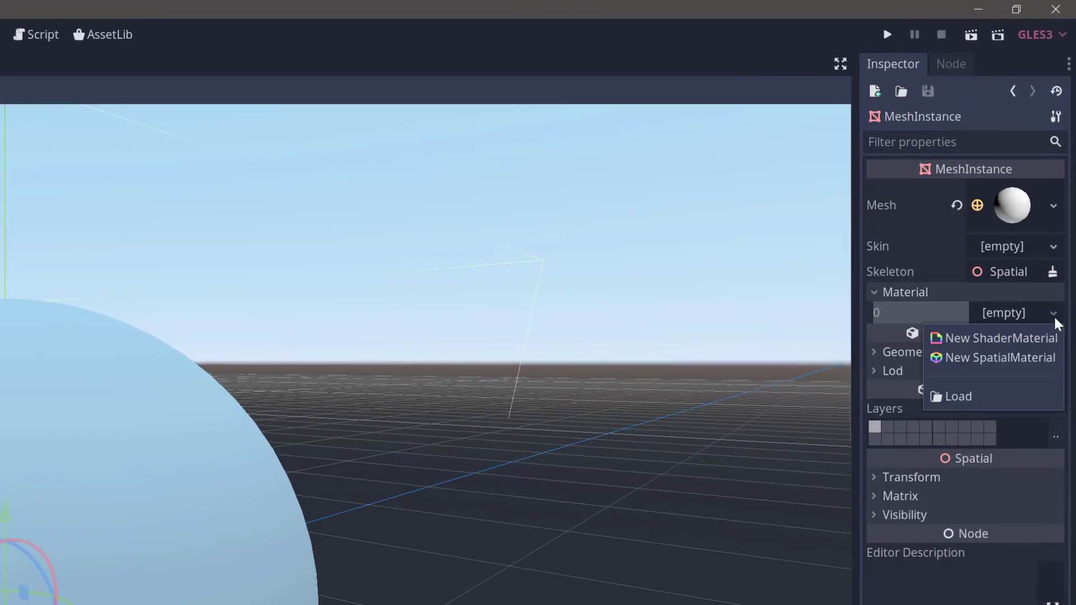
pyautogui.click(992, 339)
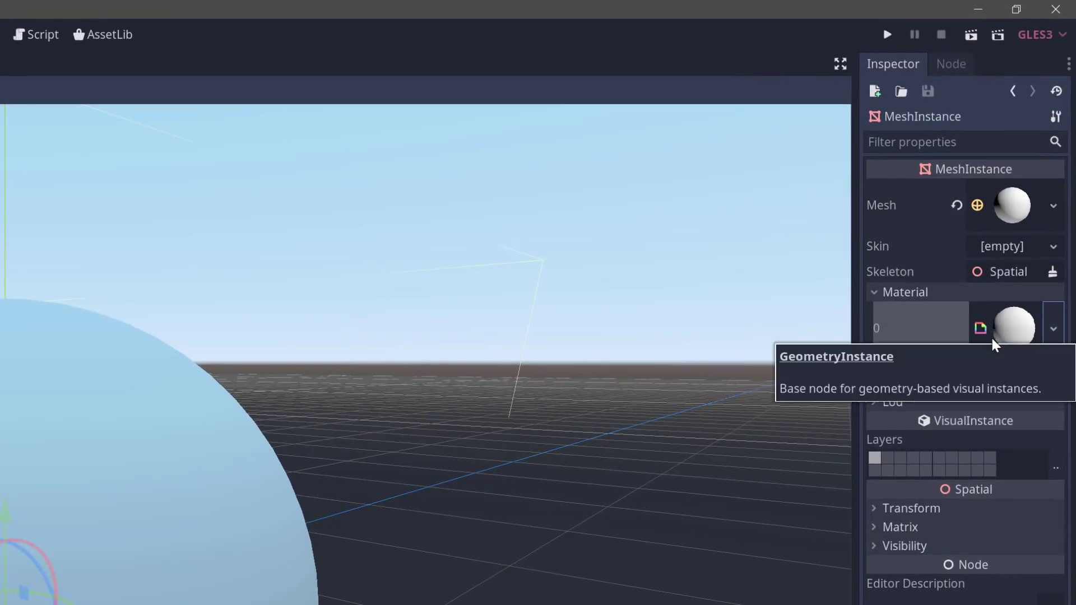
pyautogui.click(1014, 334)
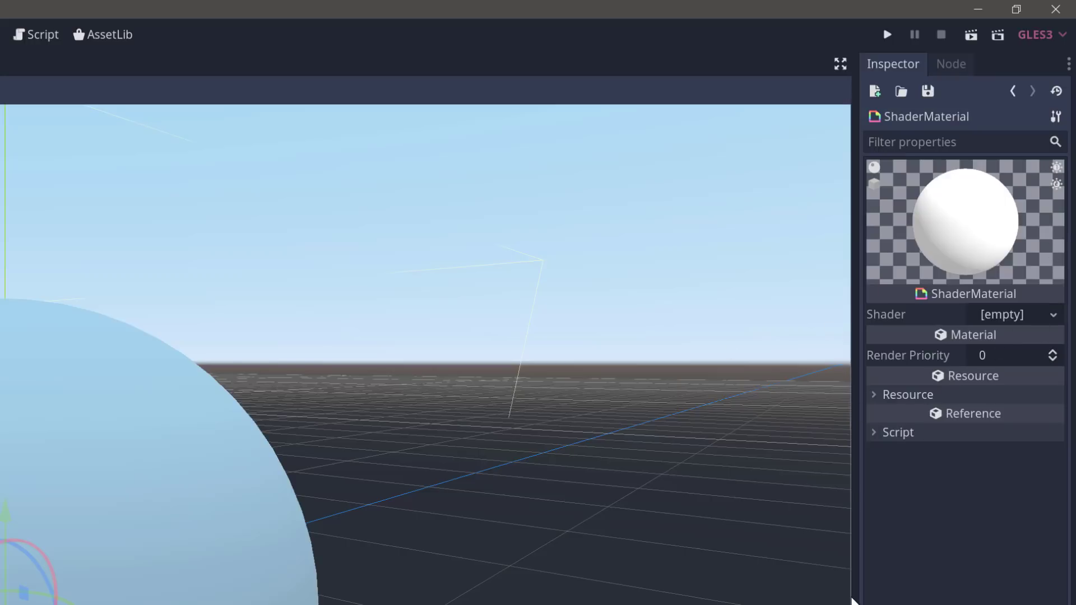
# Step: Give the ShaderMaterial a new VisualShader and open it in the graph editor
pyautogui.click(1054, 317)
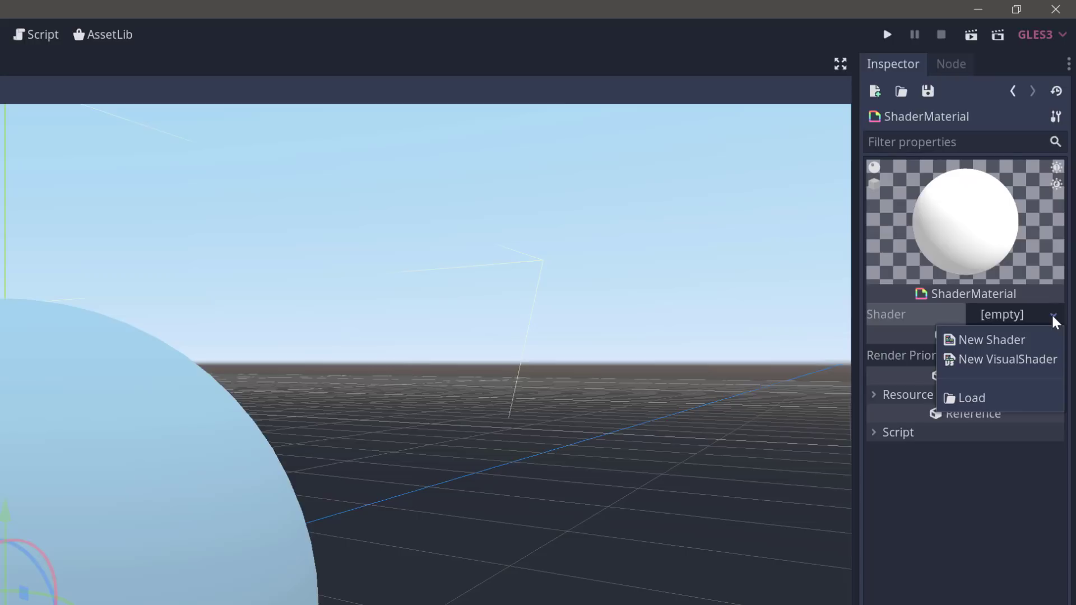
pyautogui.click(1025, 363)
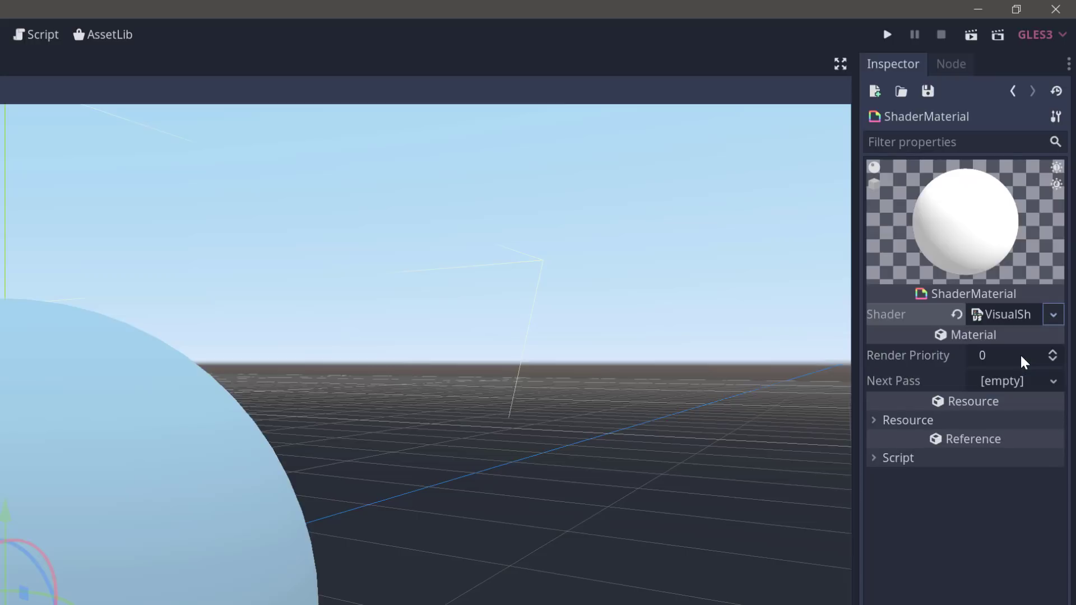
pyautogui.click(1055, 316)
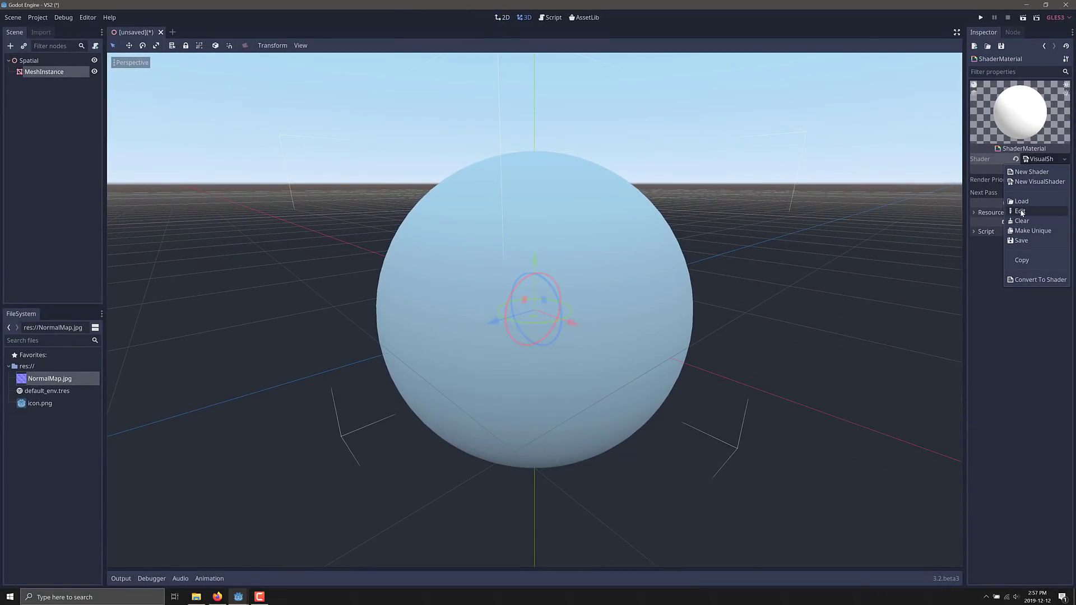
pyautogui.click(1022, 212)
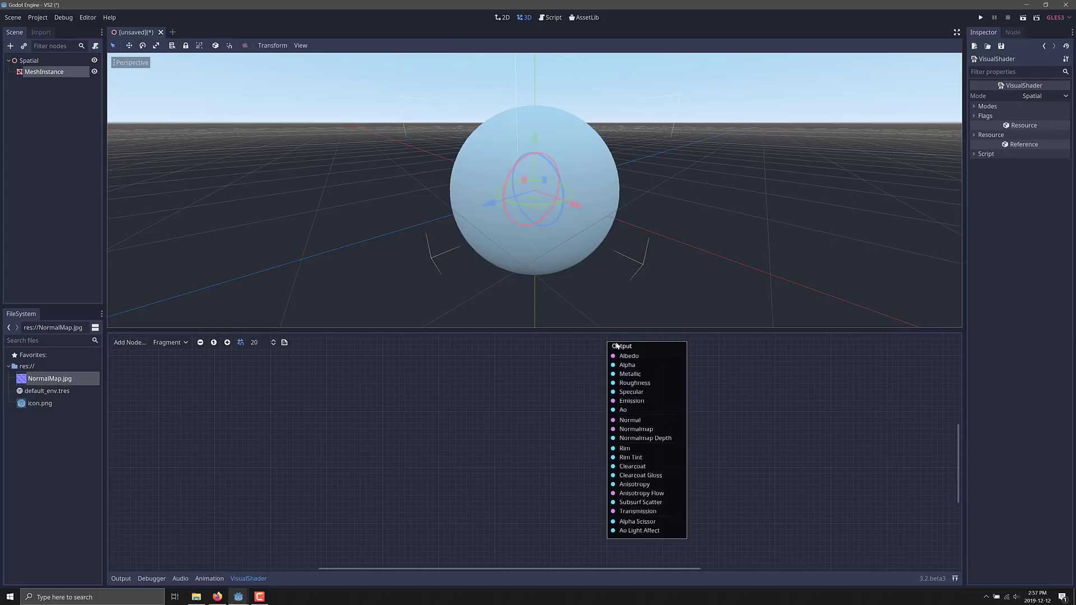
# Step: Shift the Output node slightly left and show the list of shader stages
pyautogui.moveTo(624, 349); pyautogui.dragTo(602, 352)
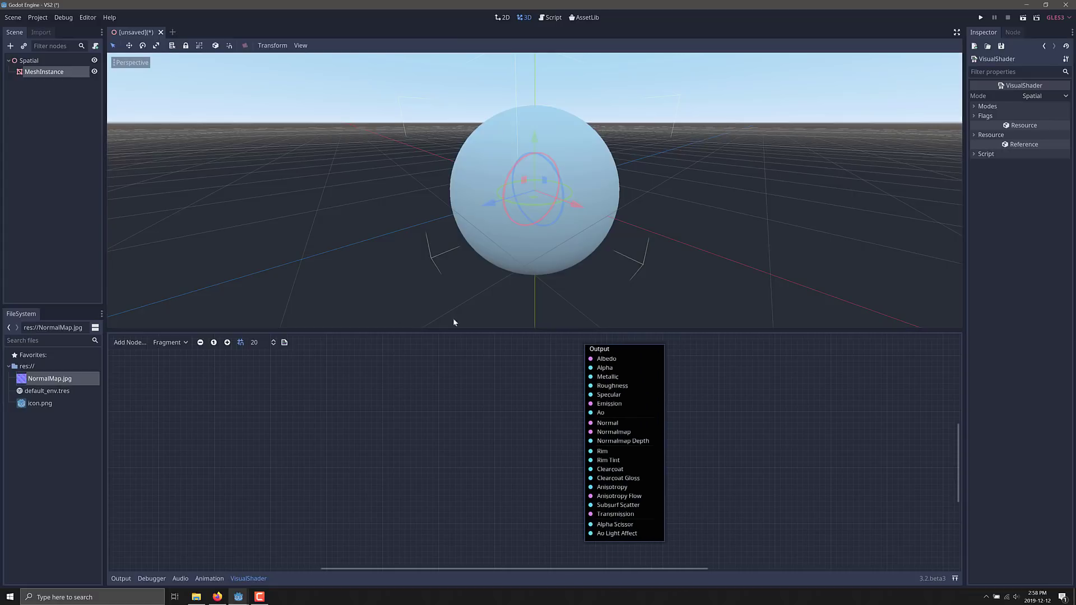
pyautogui.click(187, 343)
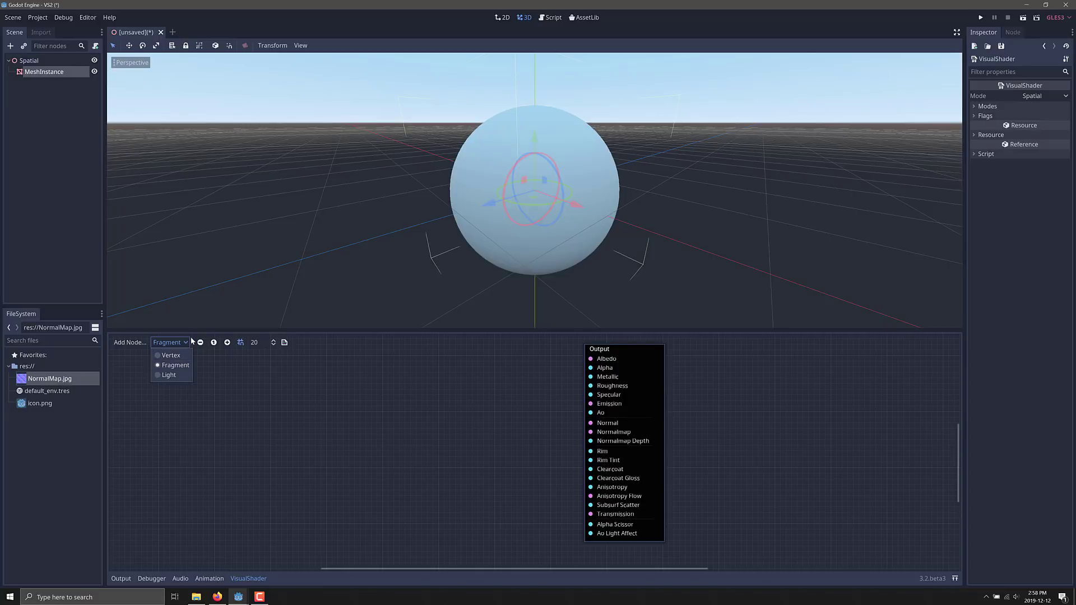
pyautogui.click(156, 355)
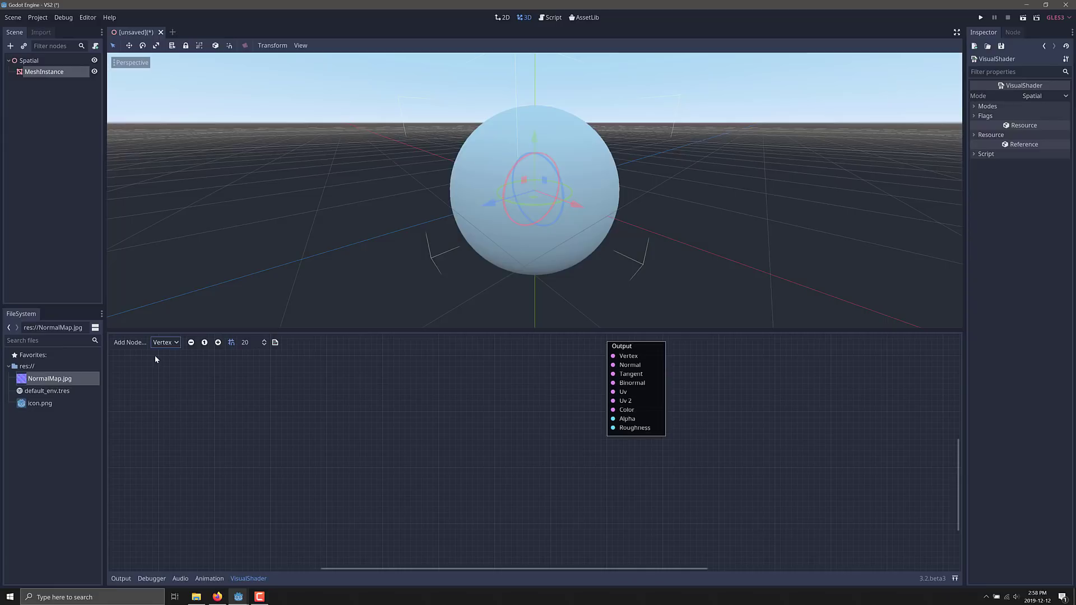
pyautogui.click(168, 342)
pyautogui.click(170, 375)
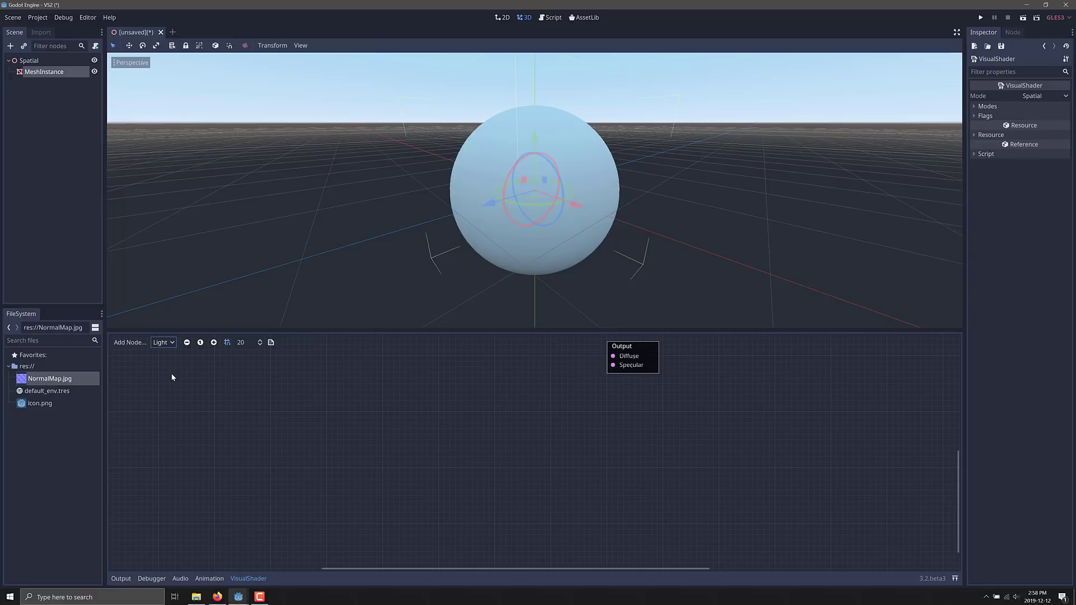
pyautogui.click(160, 345)
pyautogui.click(159, 367)
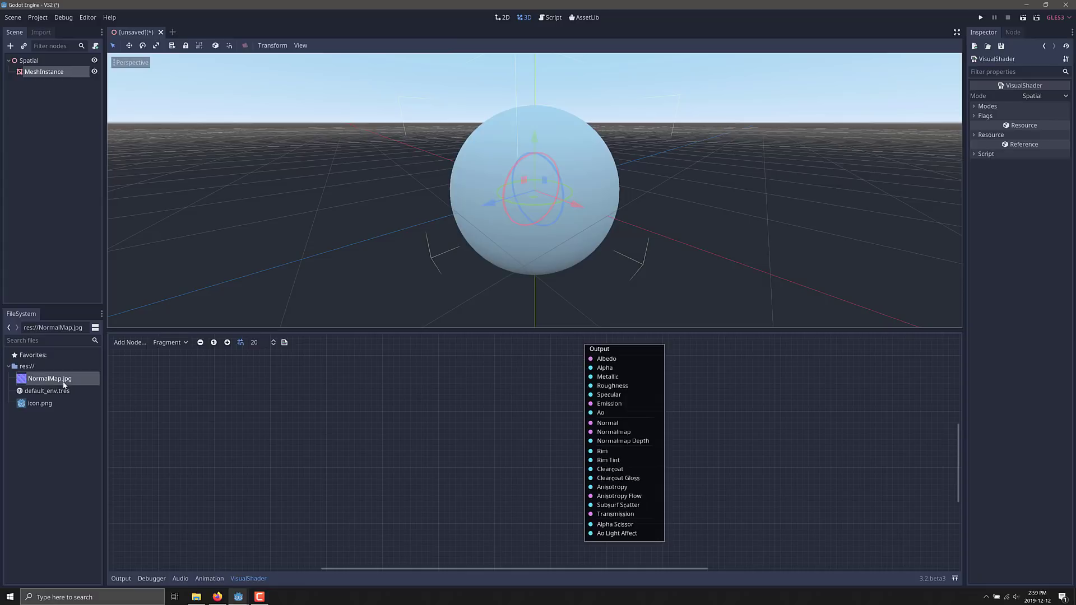
# Step: Add a Texture node sampling icon.png with its type set to Color
pyautogui.click(38, 408)
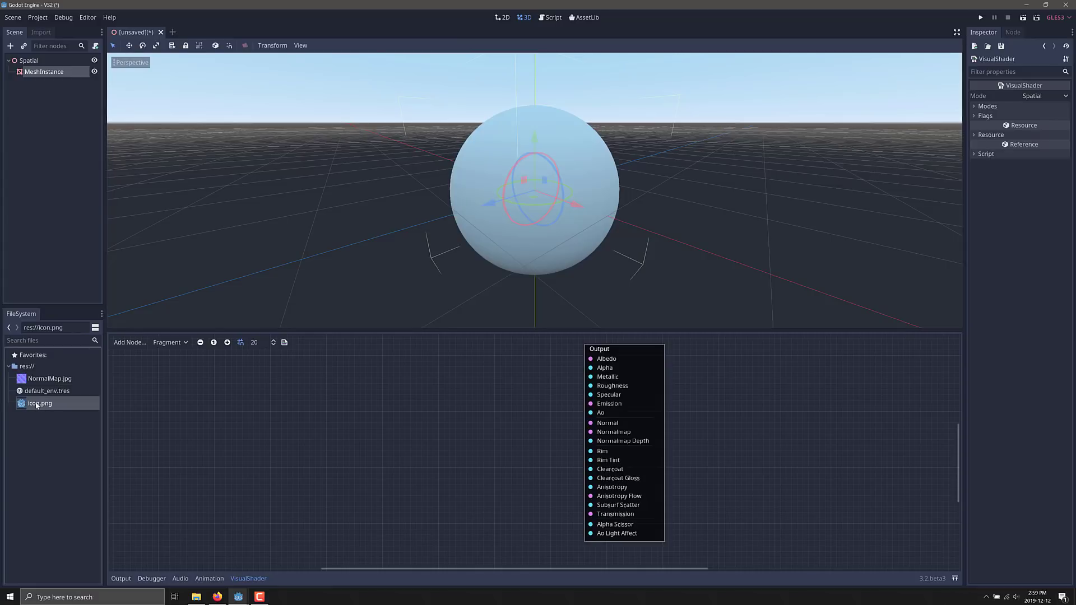
pyautogui.moveTo(37, 406); pyautogui.dragTo(315, 388)
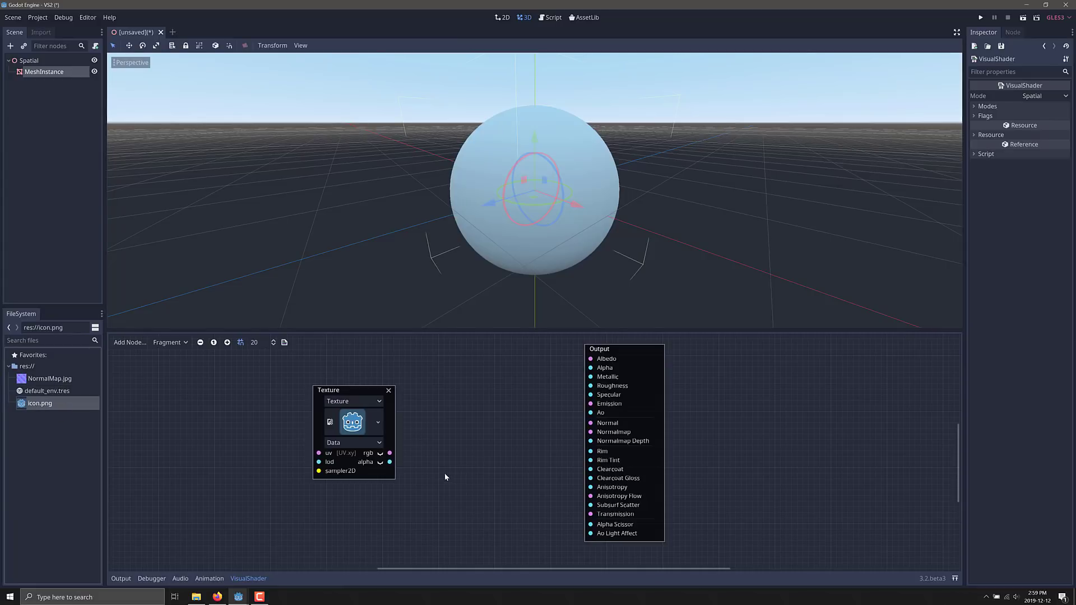
pyautogui.click(369, 442)
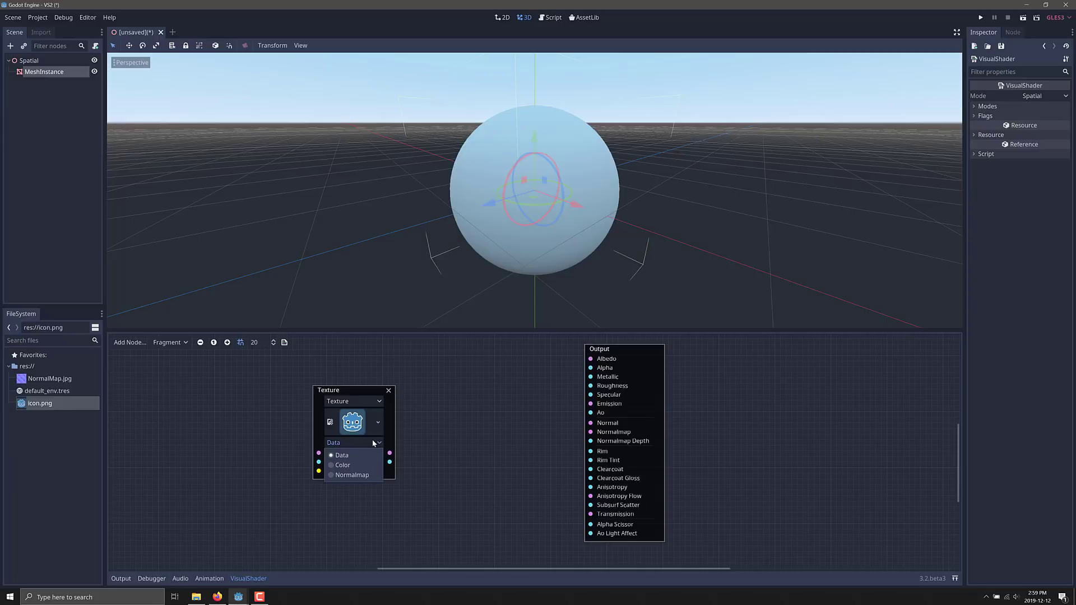
pyautogui.click(357, 469)
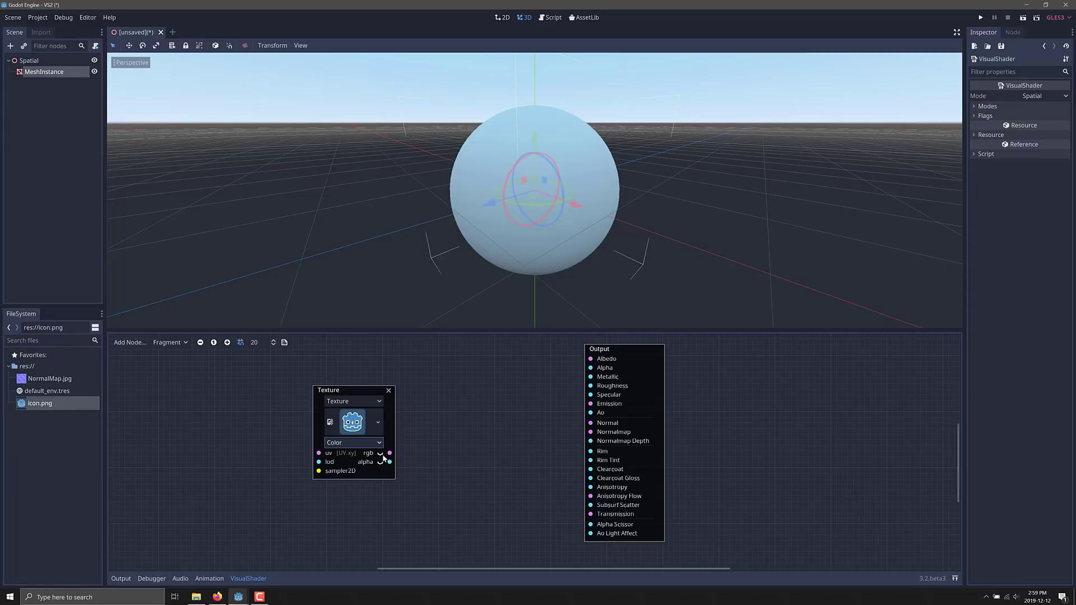
# Step: Preview the icon's rgb output and wire it into the Output's Albedo
pyautogui.click(380, 453)
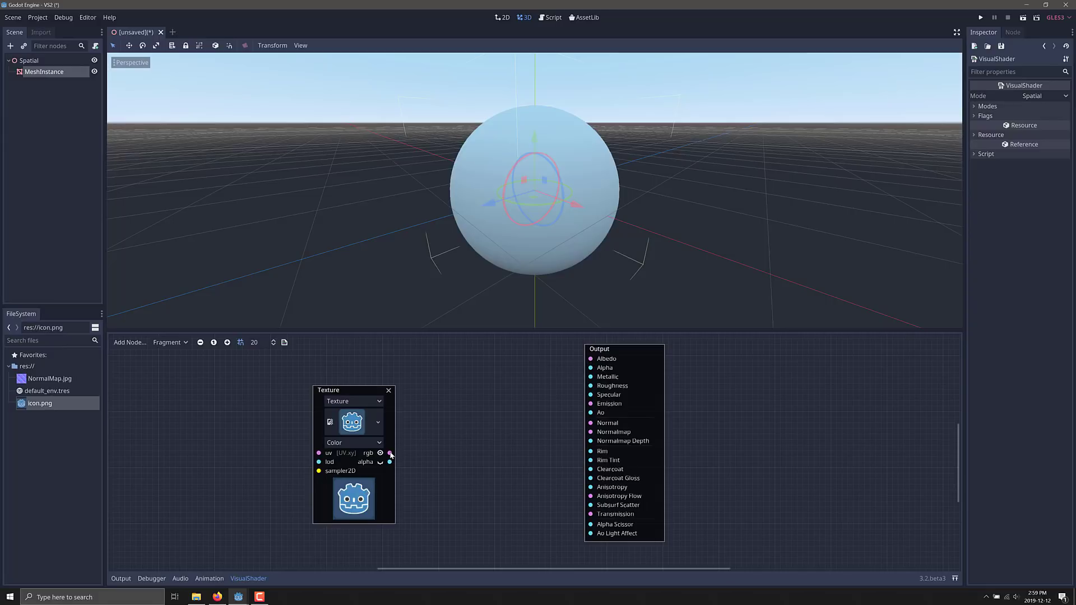
pyautogui.moveTo(391, 455); pyautogui.dragTo(587, 361)
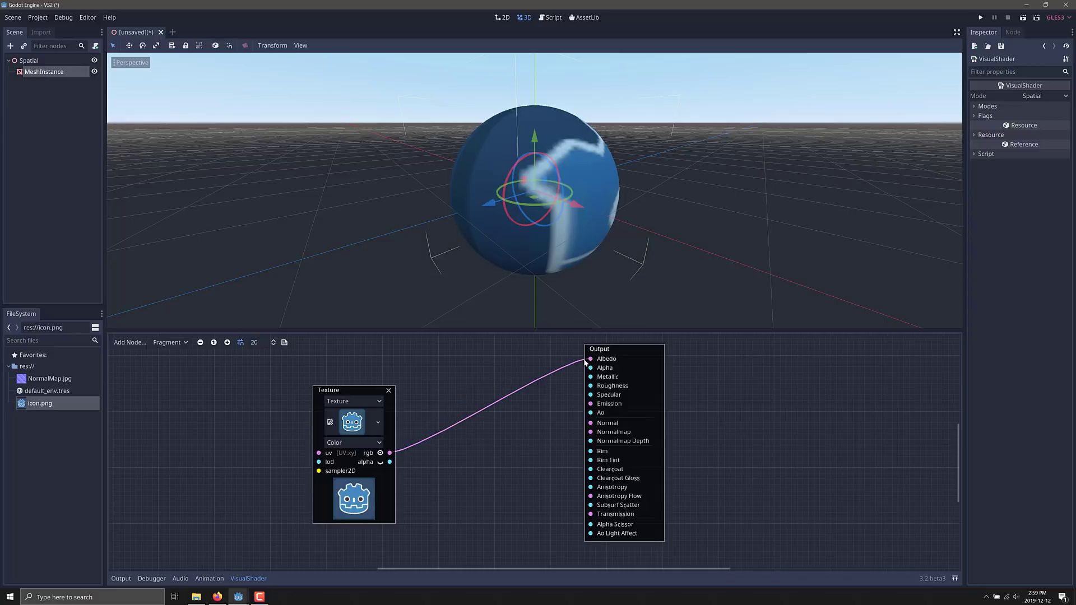
pyautogui.moveTo(563, 223); pyautogui.dragTo(472, 187, button='middle')
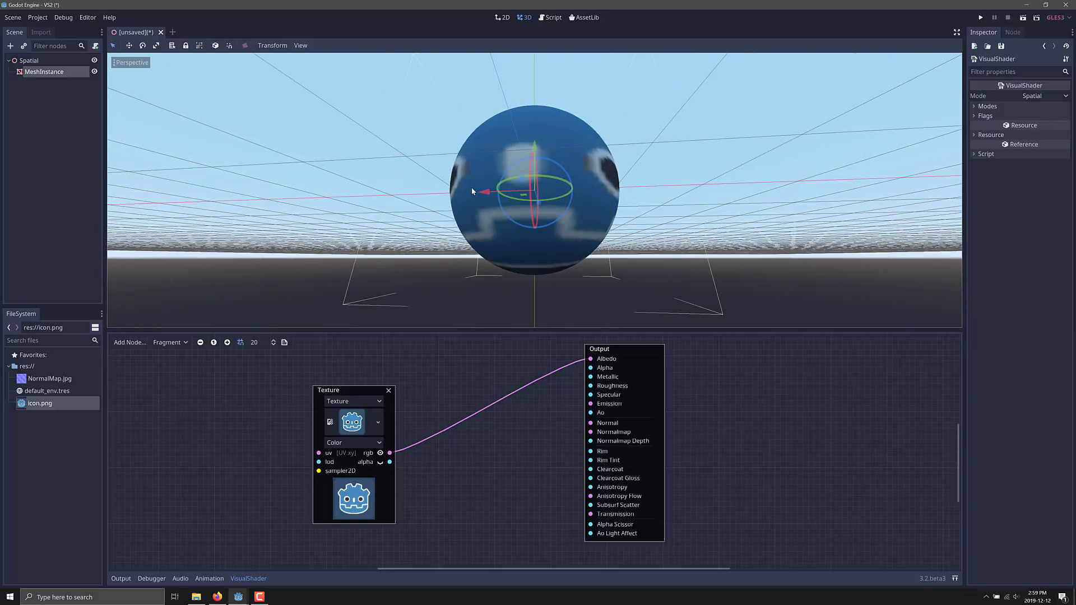
pyautogui.moveTo(509, 474); pyautogui.dragTo(483, 466, button='middle')
pyautogui.scroll(-5, 483, 465)
pyautogui.scroll(4, 483, 466)
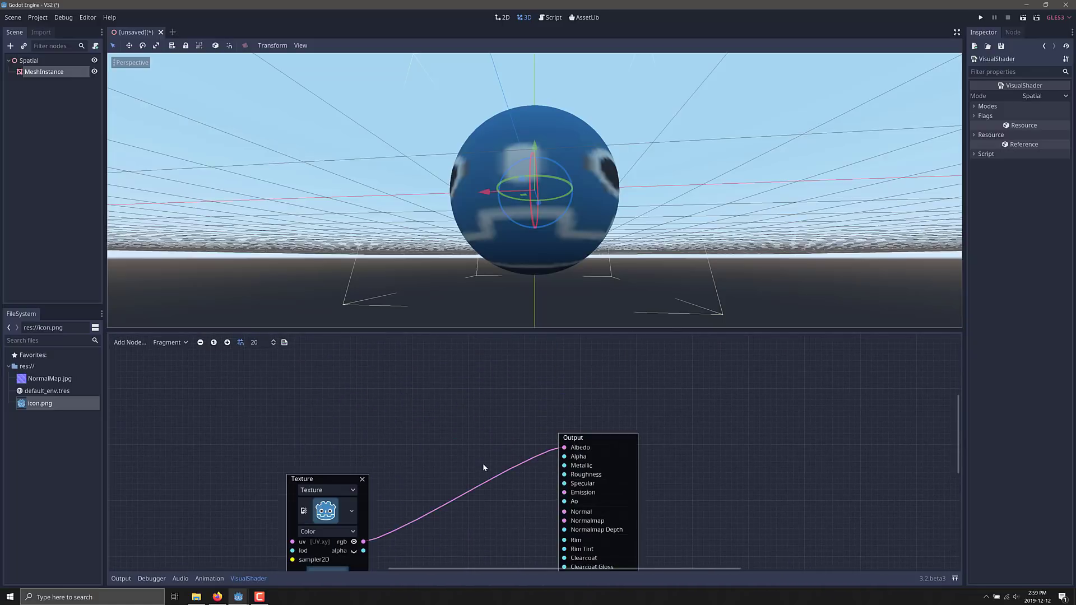
pyautogui.scroll(-5, 482, 466)
pyautogui.scroll(5, 483, 463)
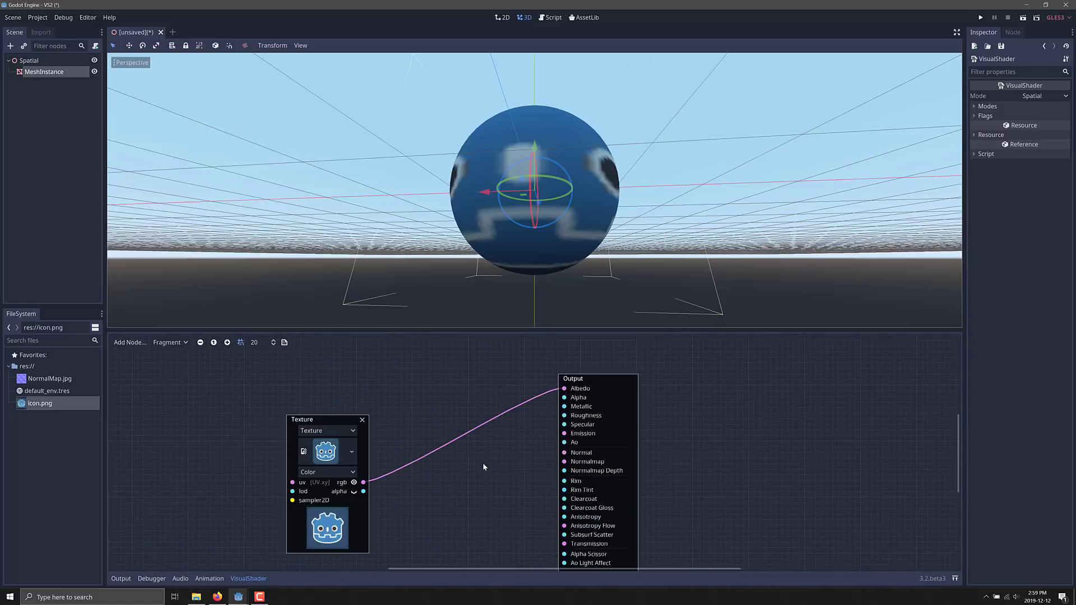
pyautogui.scroll(-2, 483, 463)
pyautogui.scroll(2, 482, 463)
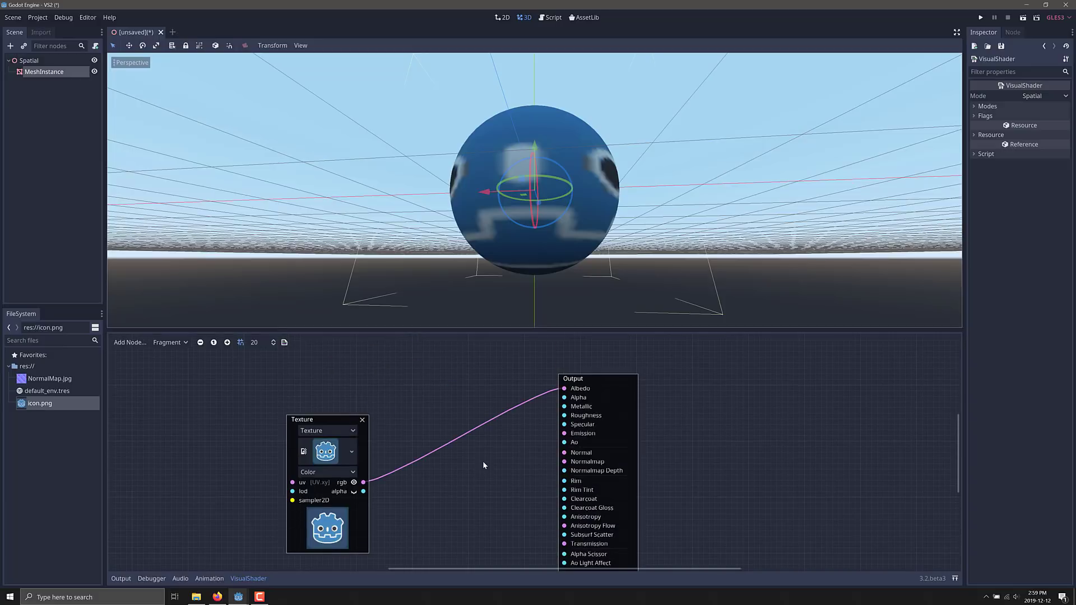
pyautogui.click(227, 343)
pyautogui.click(227, 343)
pyautogui.click(227, 343)
pyautogui.click(215, 344)
pyautogui.scroll(-4, 459, 458)
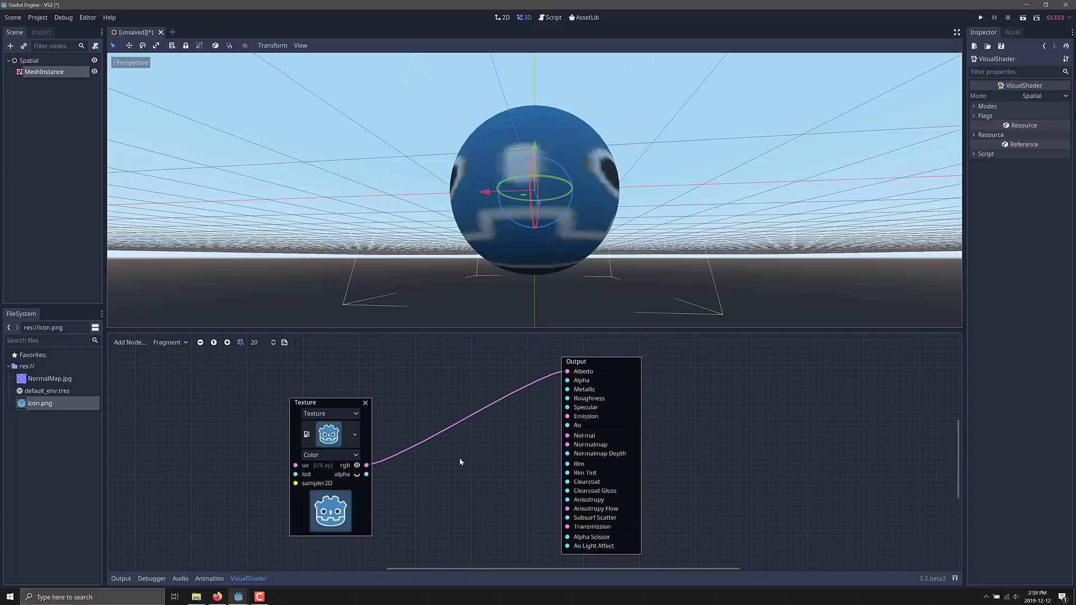
pyautogui.hscroll(-5, 459, 461)
pyautogui.hscroll(5, 459, 462)
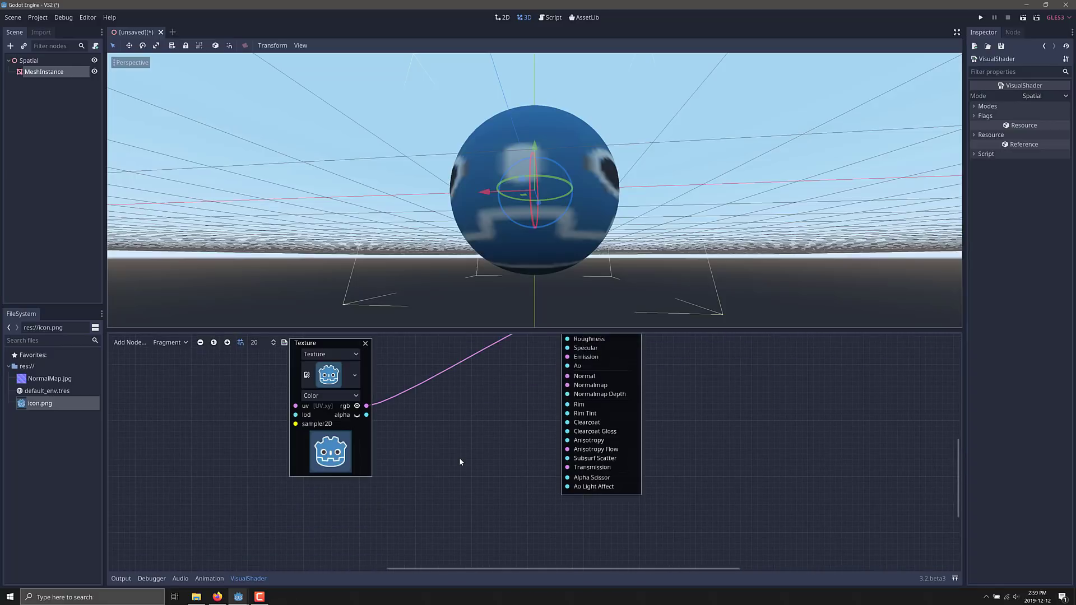
pyautogui.scroll(3, 460, 462)
pyautogui.scroll(-3, 460, 462)
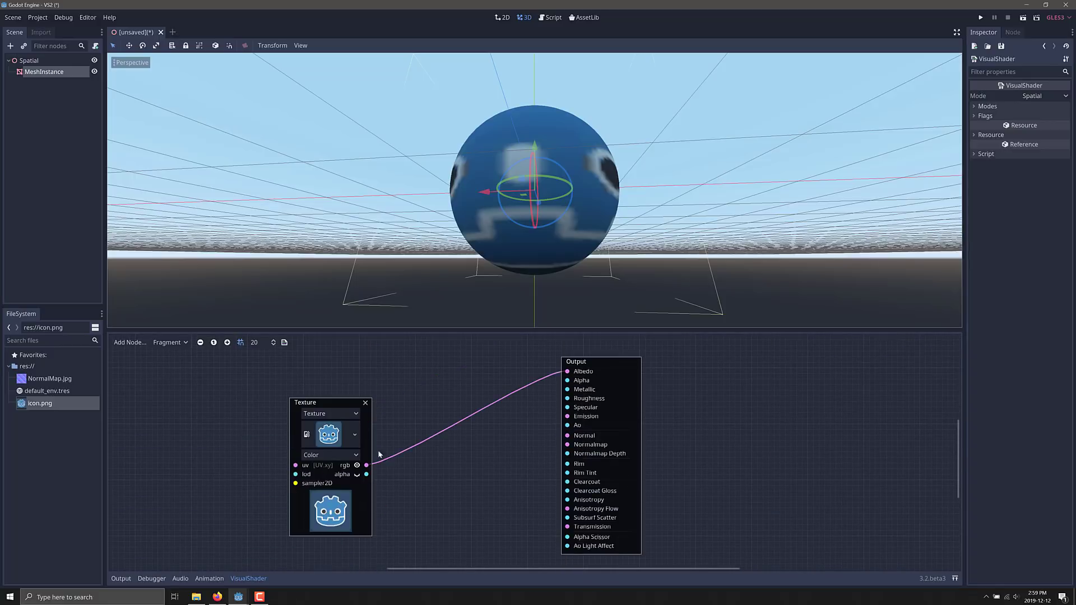
pyautogui.scroll(-1, 442, 467)
pyautogui.moveTo(353, 401); pyautogui.dragTo(300, 372)
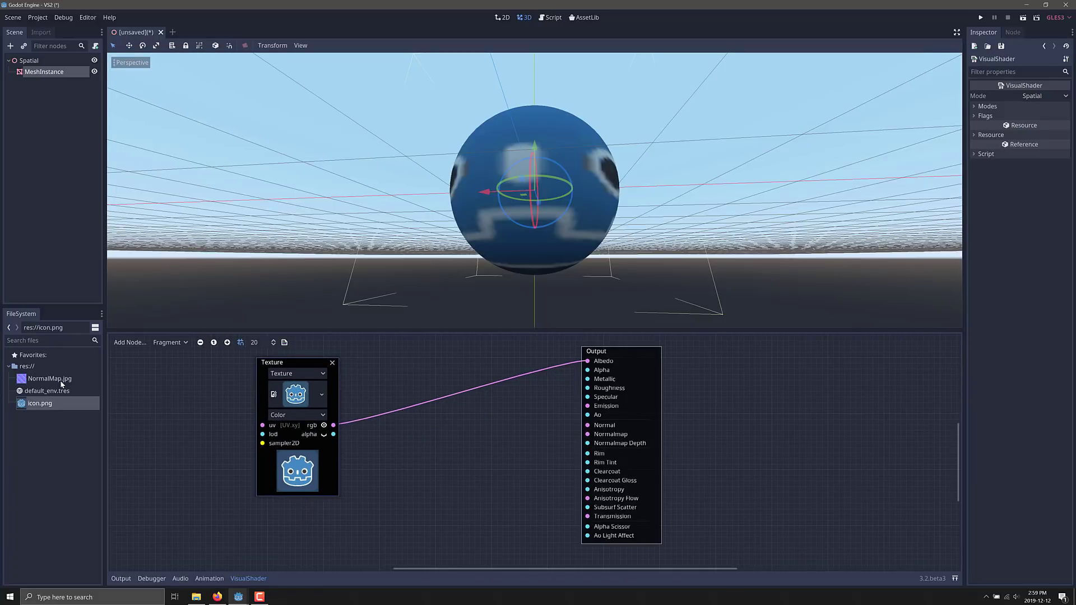
# Step: Add a Texture node for NormalMap.jpg sampled as Normalmap, with preview shown
pyautogui.moveTo(62, 385); pyautogui.dragTo(362, 507)
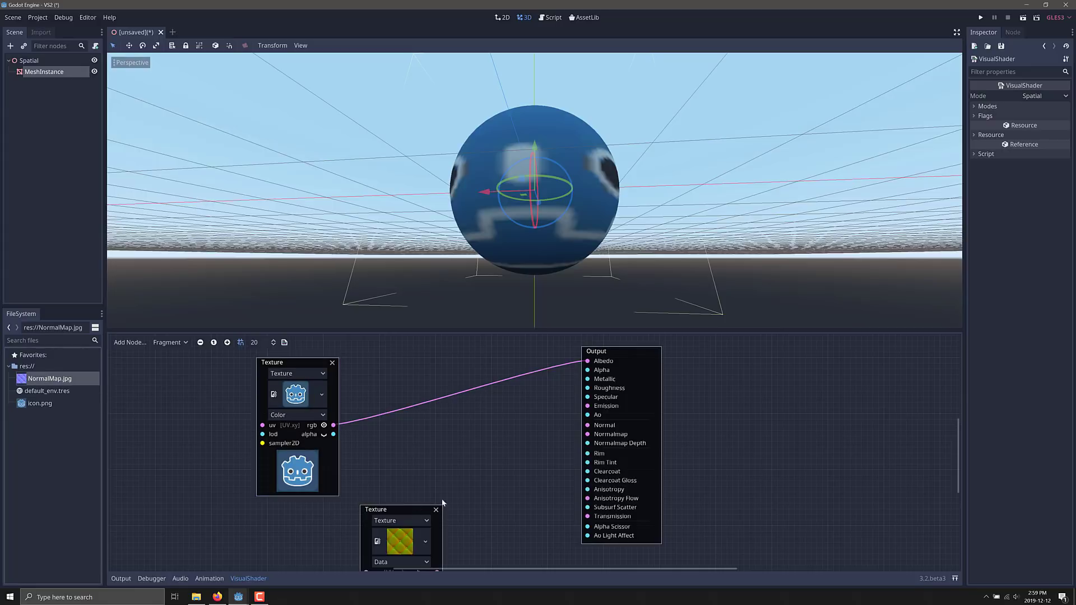
pyautogui.scroll(-3, 448, 482)
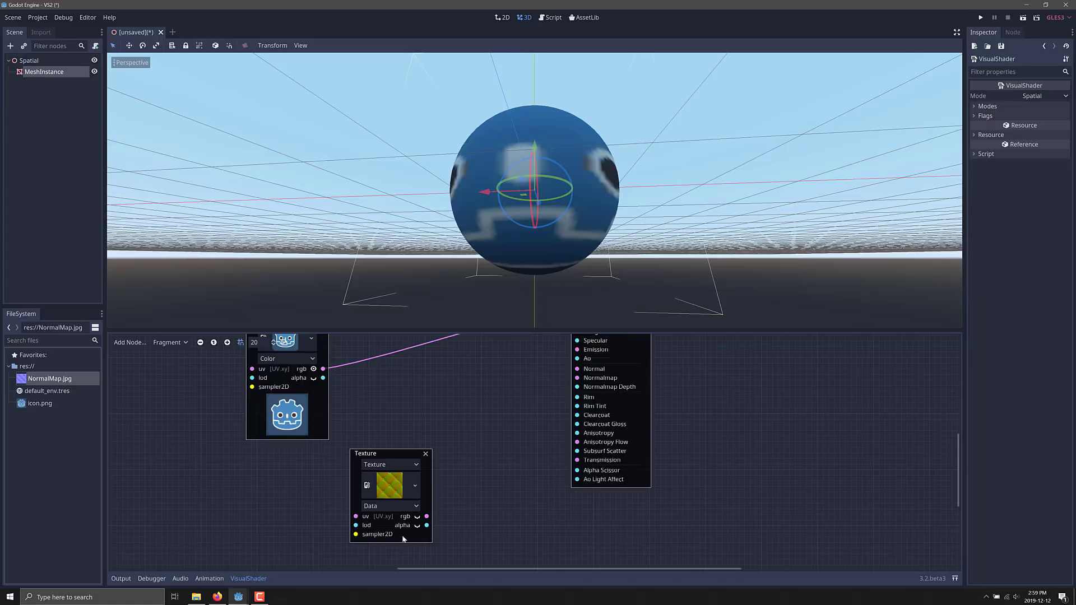
pyautogui.click(417, 507)
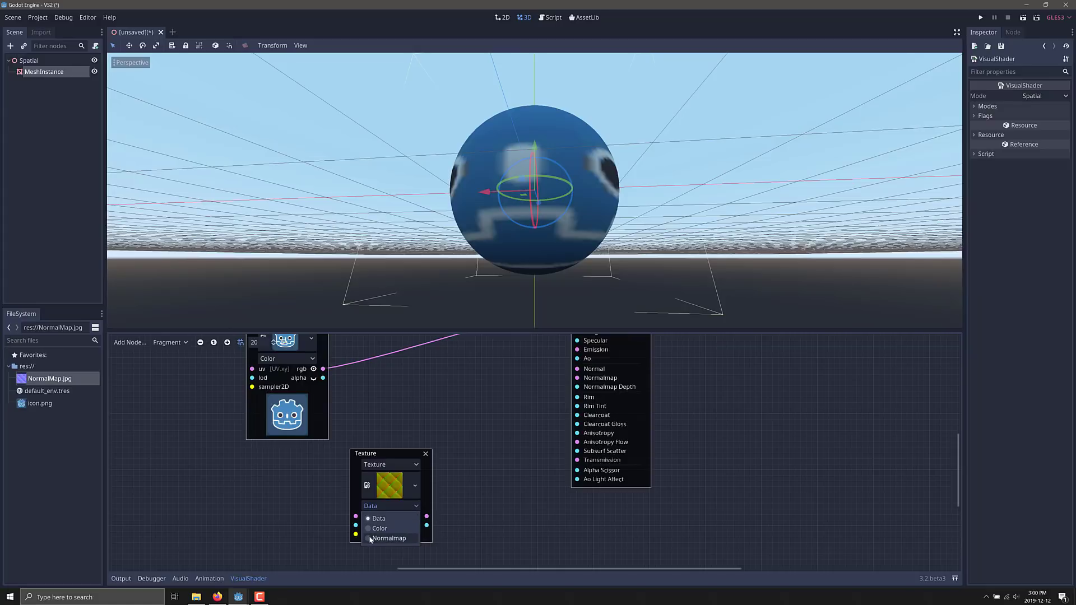
pyautogui.click(371, 537)
pyautogui.click(417, 516)
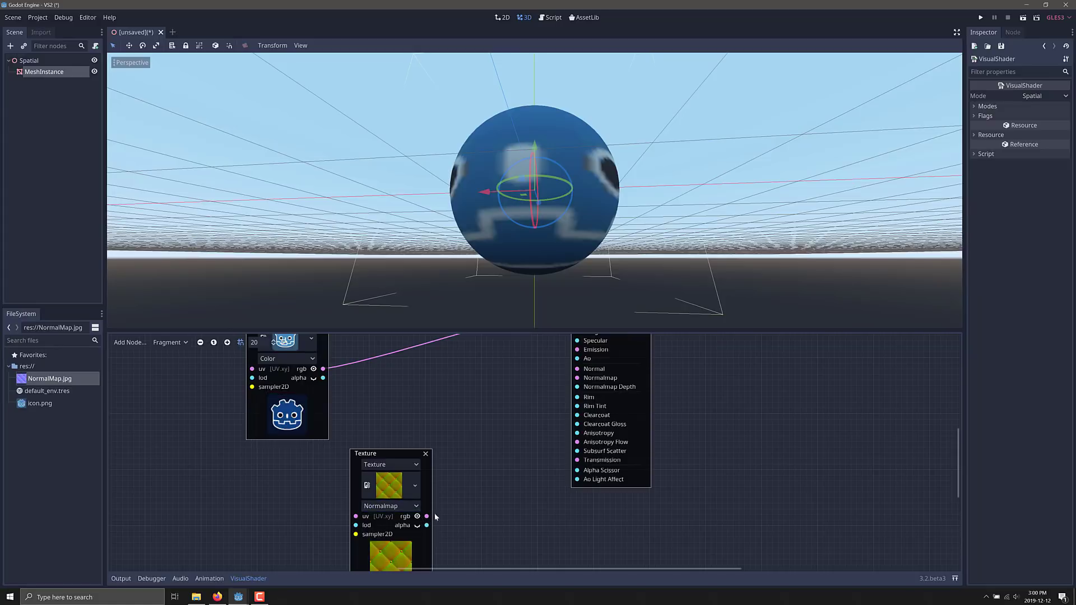
# Step: Connect the normal map's rgb to the Output's Normalmap input and check the relief
pyautogui.scroll(-1, 458, 471)
pyautogui.scroll(-1, 451, 476)
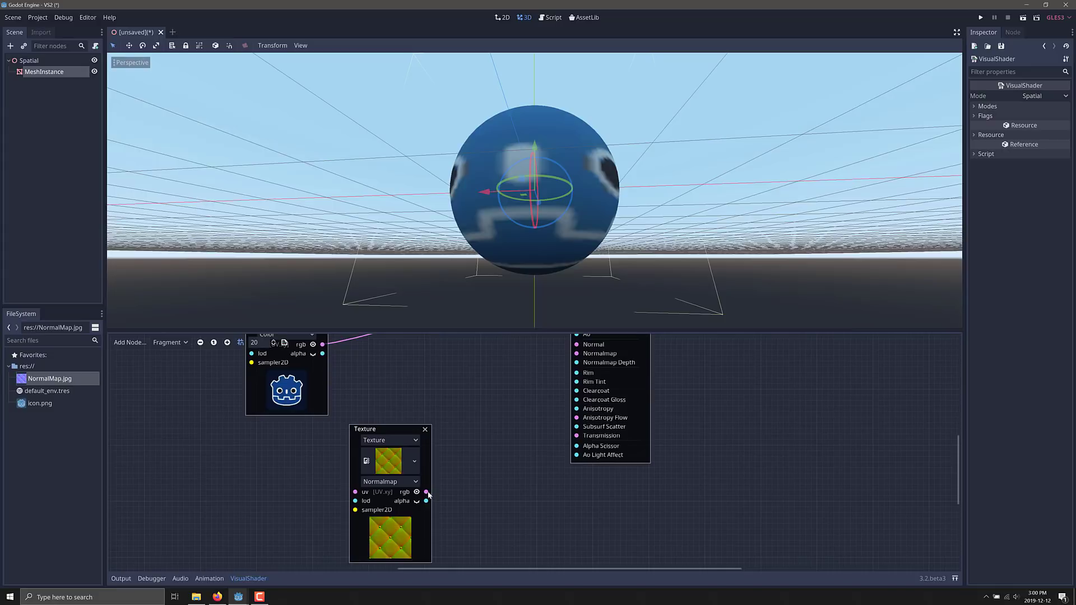
pyautogui.moveTo(427, 492); pyautogui.dragTo(576, 355)
pyautogui.moveTo(533, 241); pyautogui.dragTo(480, 193, button='middle')
pyautogui.moveTo(577, 163)
pyautogui.mouseDown(button='middle')
pyautogui.moveTo(629, 205)
pyautogui.moveTo(562, 183)
pyautogui.moveTo(558, 163)
pyautogui.mouseUp(button='middle')
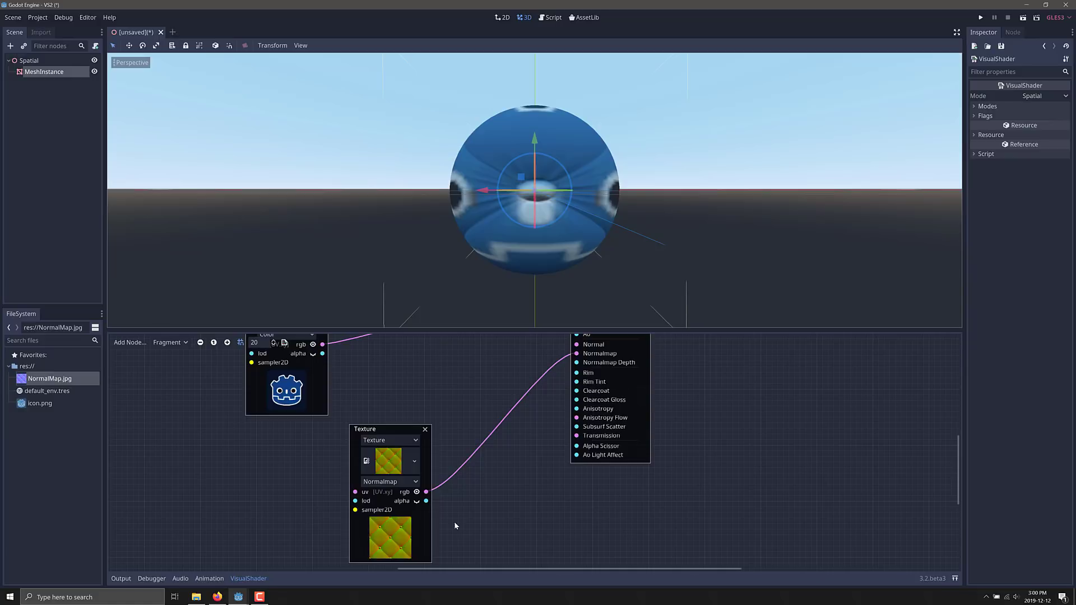
# Step: Move the normal map node right and add an Input node to the graph
pyautogui.moveTo(592, 170); pyautogui.dragTo(505, 183, button='middle')
pyautogui.moveTo(392, 426); pyautogui.dragTo(433, 426)
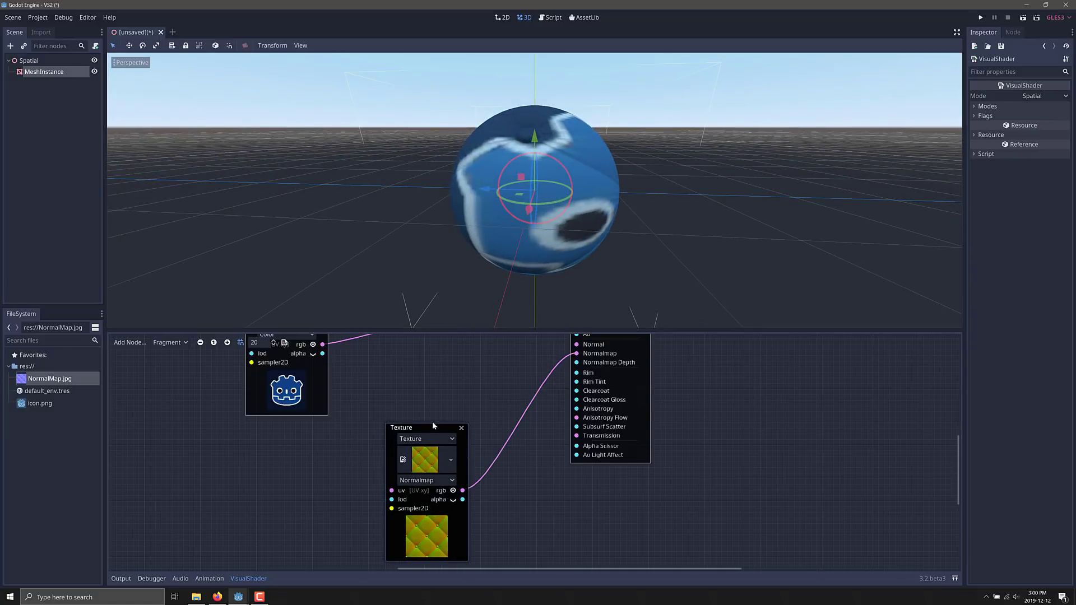
pyautogui.rightClick(194, 471)
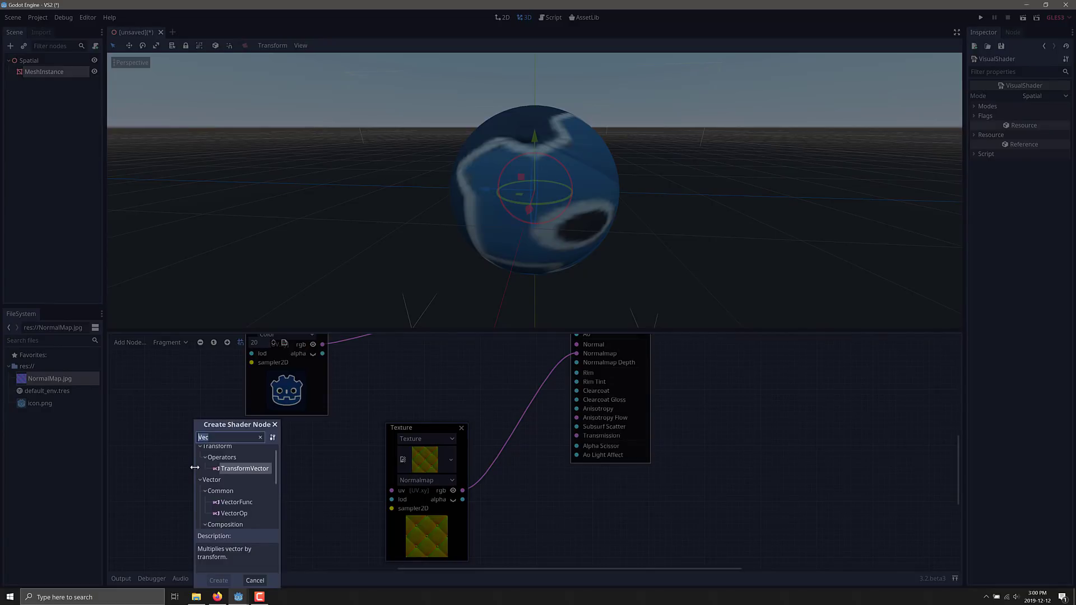
pyautogui.write('Input')
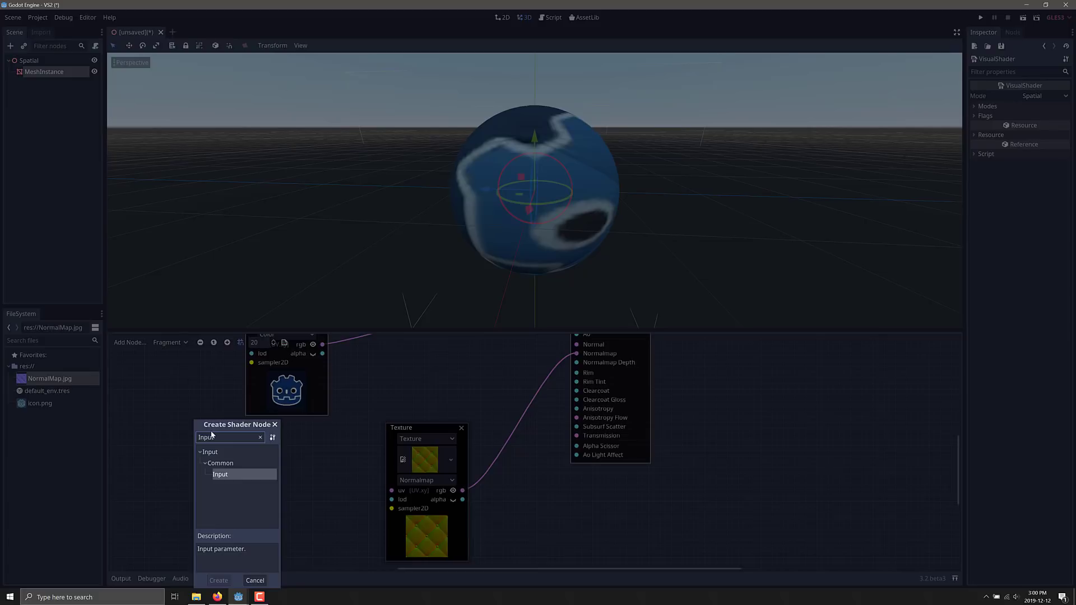
pyautogui.click(175, 476)
pyautogui.rightClick(175, 475)
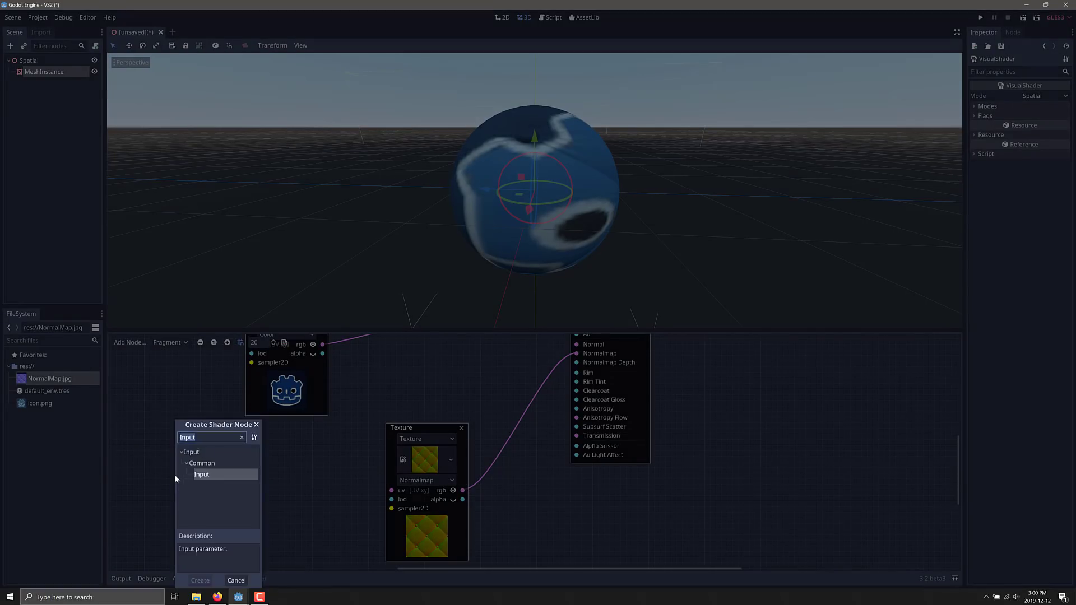
pyautogui.click(138, 347)
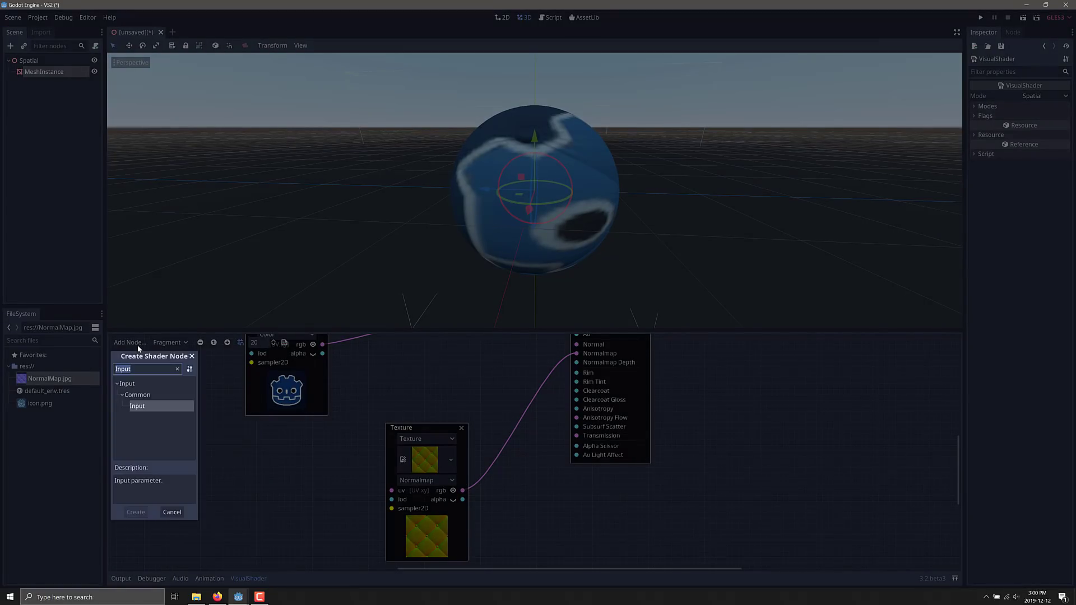
pyautogui.doubleClick(142, 407)
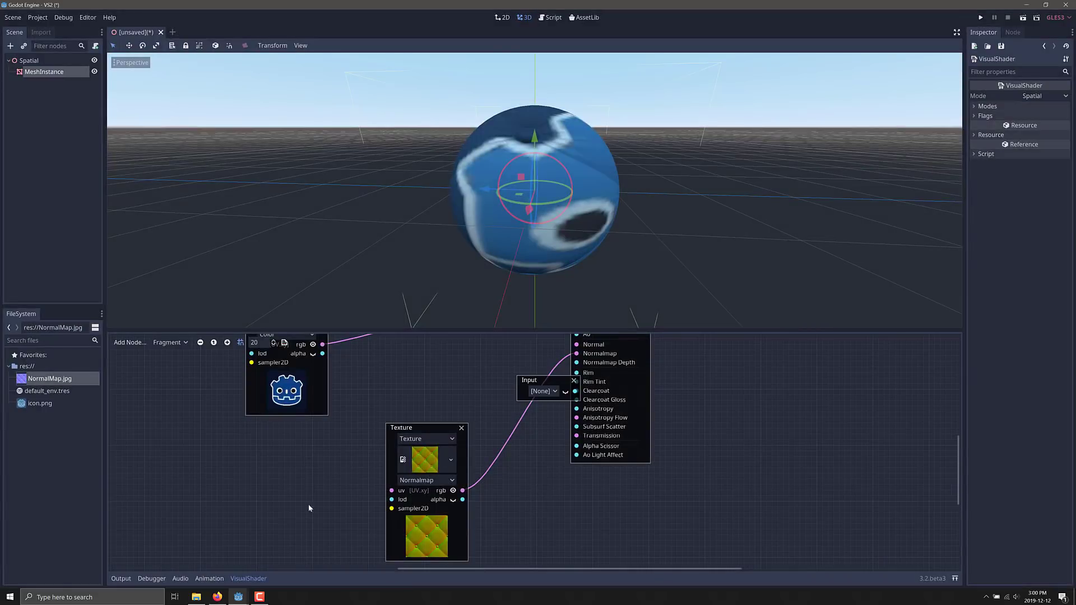
# Step: Place the Input node at the lower left and set it to uv
pyautogui.moveTo(556, 381); pyautogui.dragTo(224, 467)
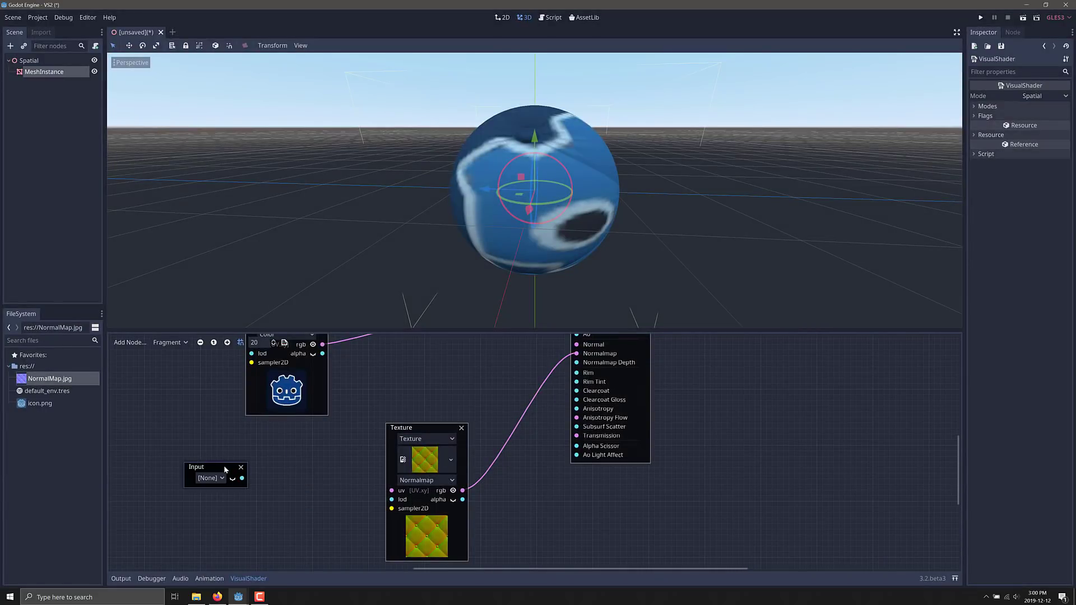
pyautogui.click(223, 478)
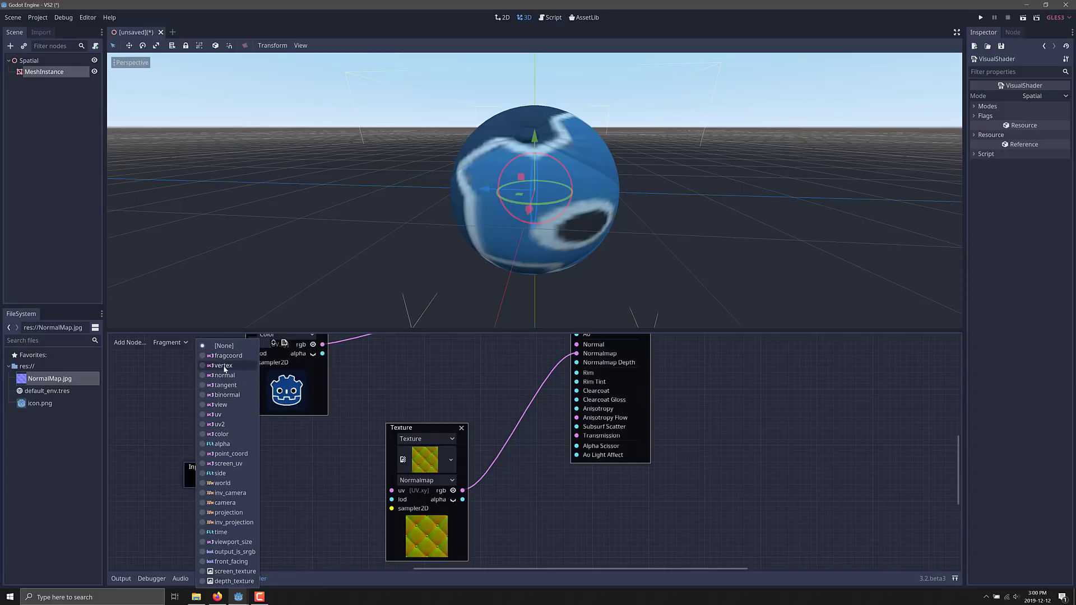
pyautogui.click(219, 414)
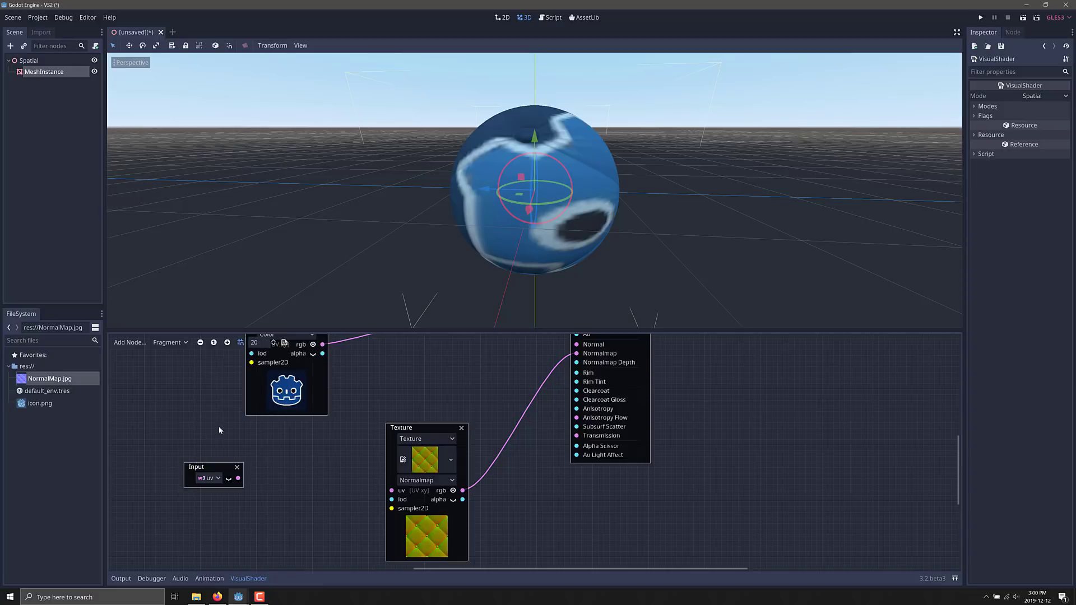
# Step: Add a VectorOp node fed by uv and set its operation to Multiply
pyautogui.moveTo(211, 467); pyautogui.dragTo(276, 492)
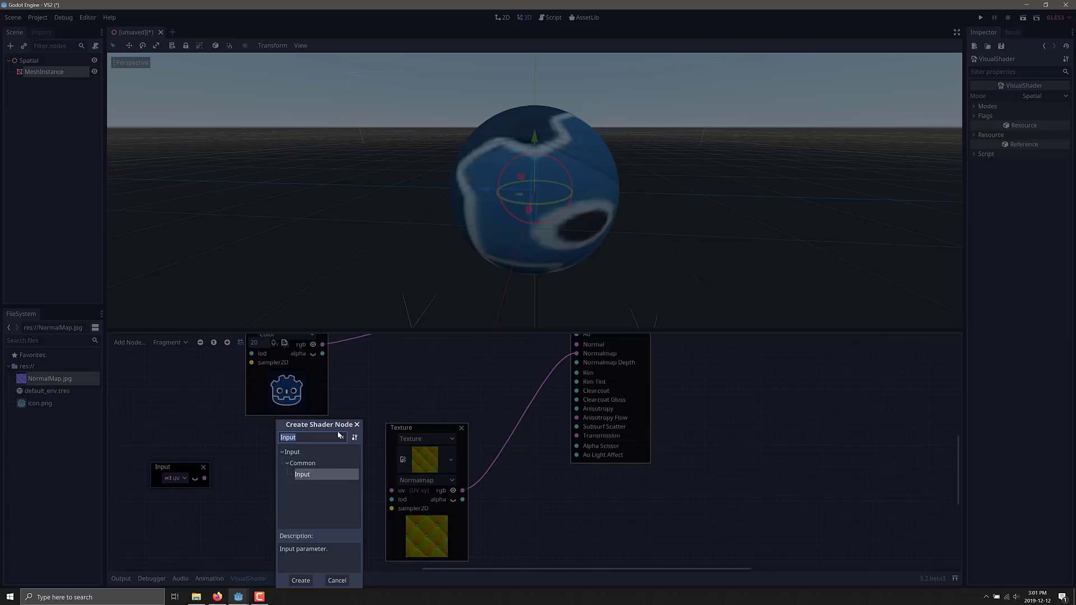
pyautogui.write('VectorOp')
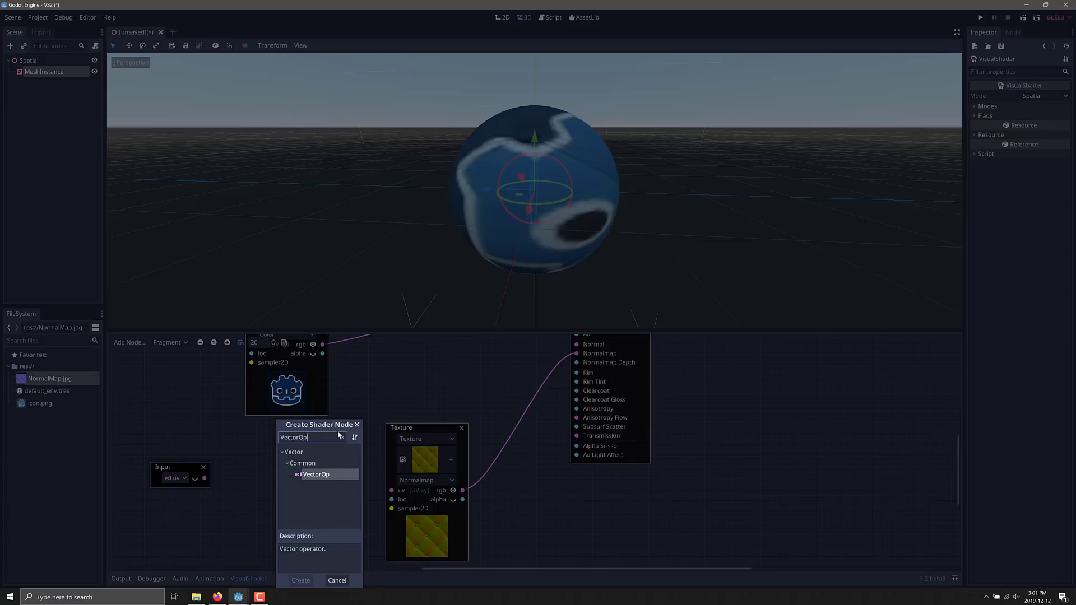
pyautogui.doubleClick(315, 474)
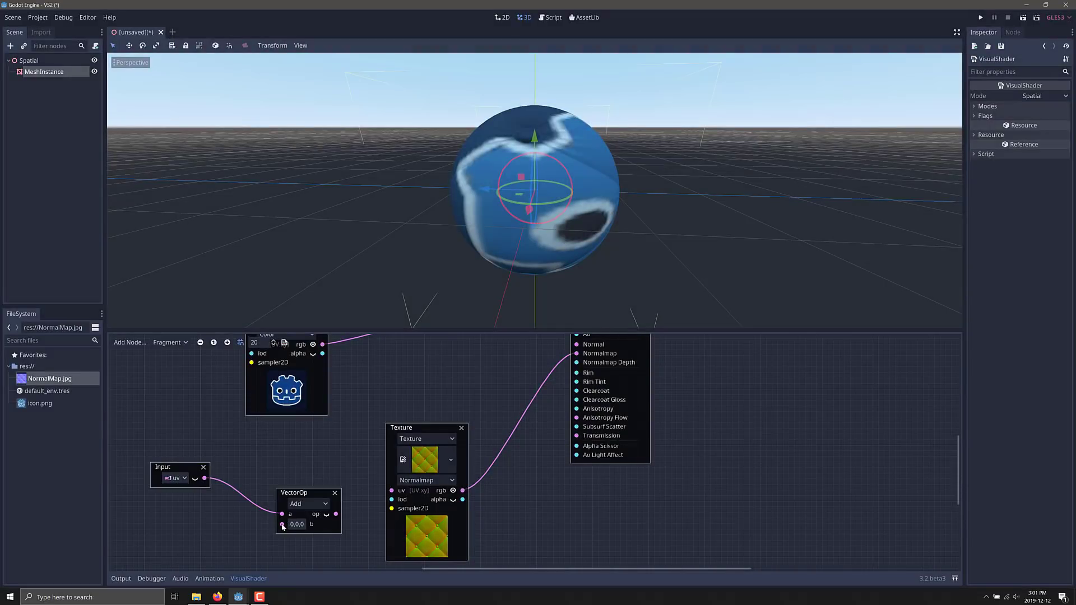
pyautogui.click(308, 504)
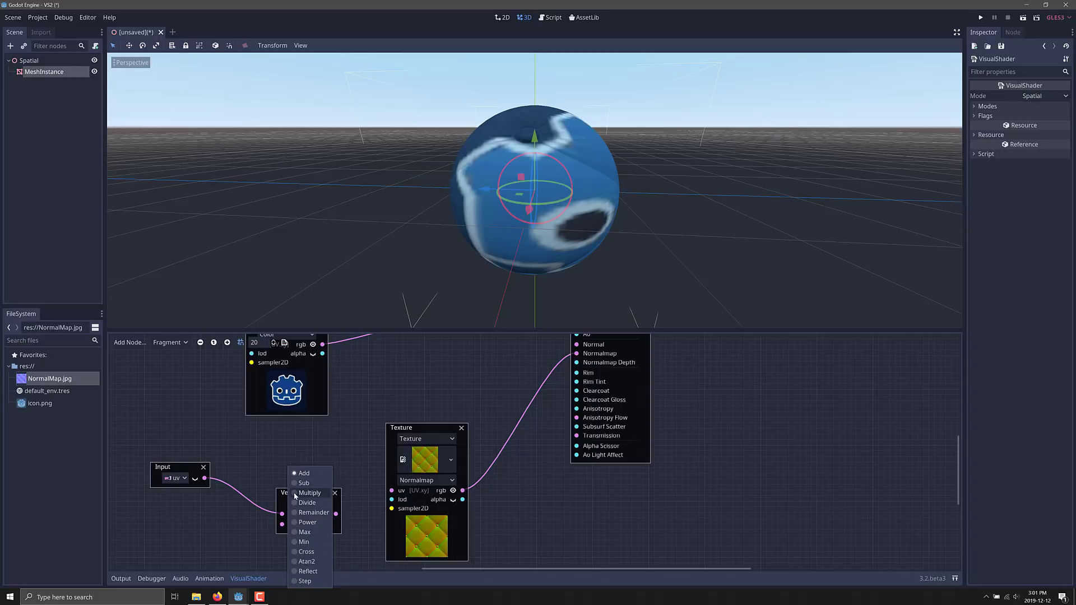
pyautogui.click(308, 493)
# Step: Set the b vector to 5,5,1 and feed the result into the normal map's uv
pyautogui.click(296, 525)
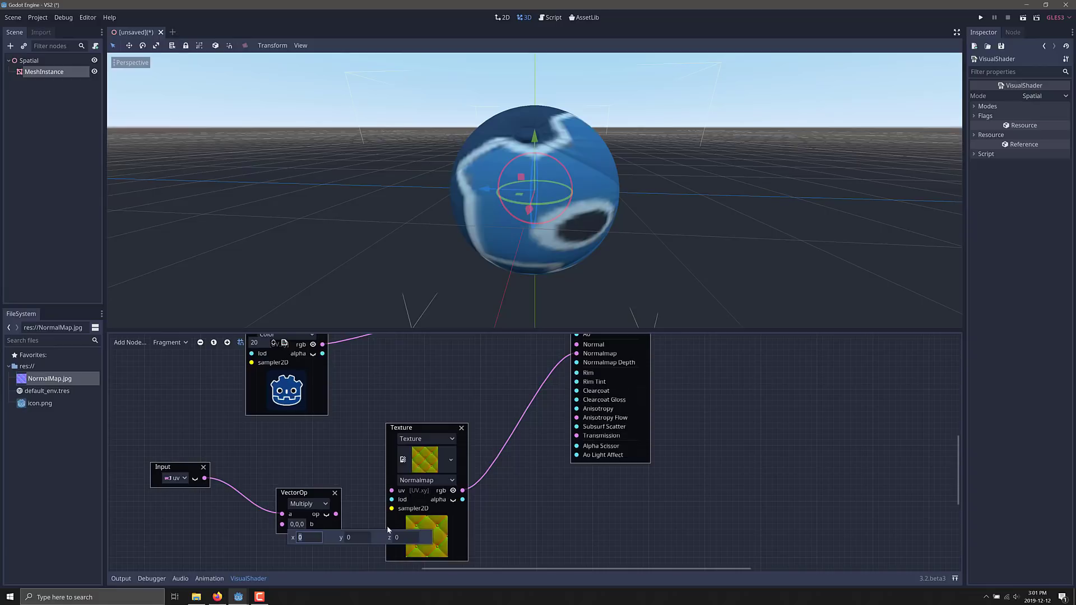
pyautogui.click(357, 538)
pyautogui.click(407, 537)
pyautogui.write('1')
pyautogui.press('BackSpace')
pyautogui.press('BackSpace')
pyautogui.write('1')
pyautogui.press('Return')
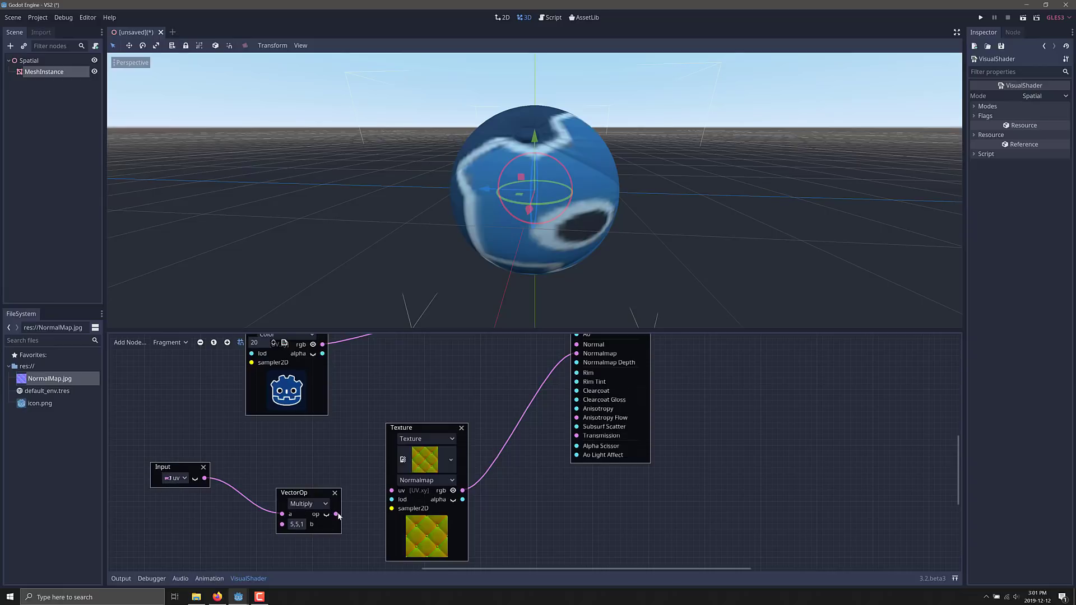
pyautogui.moveTo(336, 514); pyautogui.dragTo(391, 490)
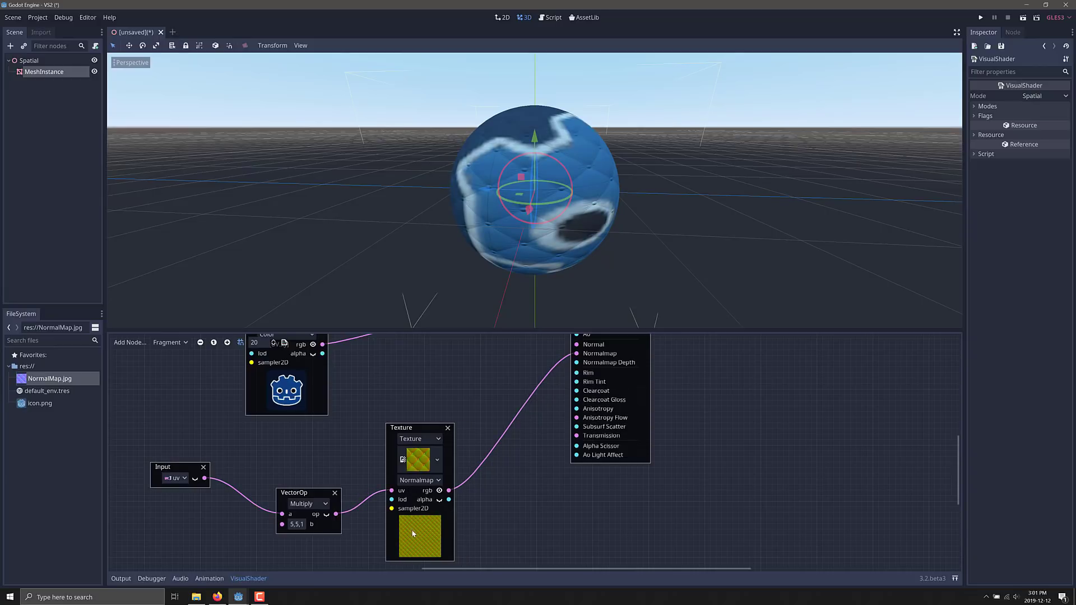
# Step: Bring the icon Texture node into view and drag it further left of Output
pyautogui.moveTo(598, 250)
pyautogui.mouseDown(button='middle')
pyautogui.moveTo(587, 236)
pyautogui.moveTo(554, 238)
pyautogui.moveTo(583, 227)
pyautogui.moveTo(652, 232)
pyautogui.moveTo(579, 240)
pyautogui.mouseUp(button='middle')
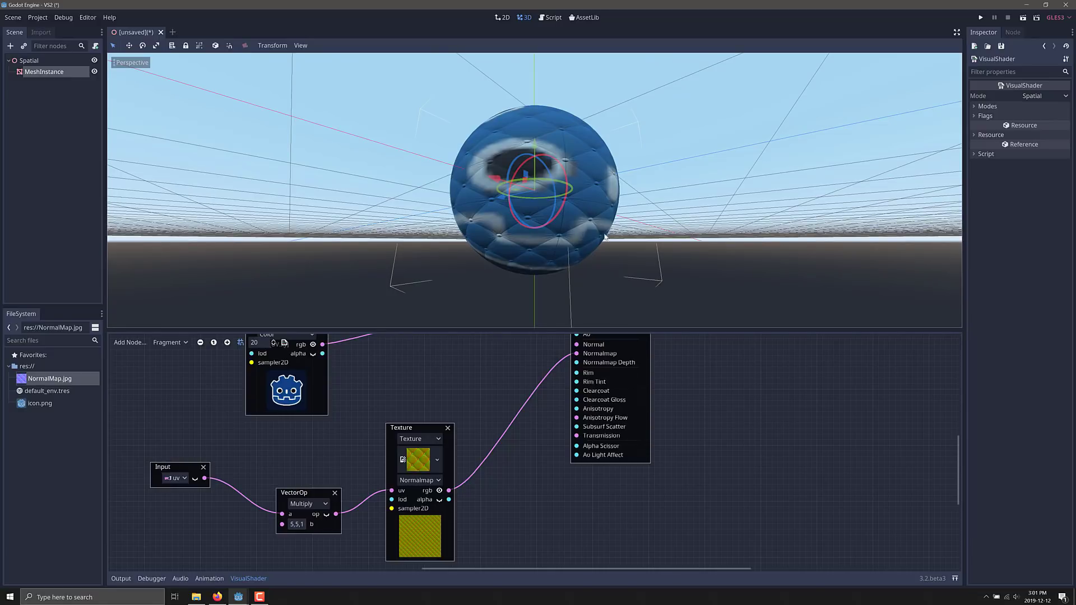
pyautogui.moveTo(482, 382); pyautogui.dragTo(570, 523, button='middle')
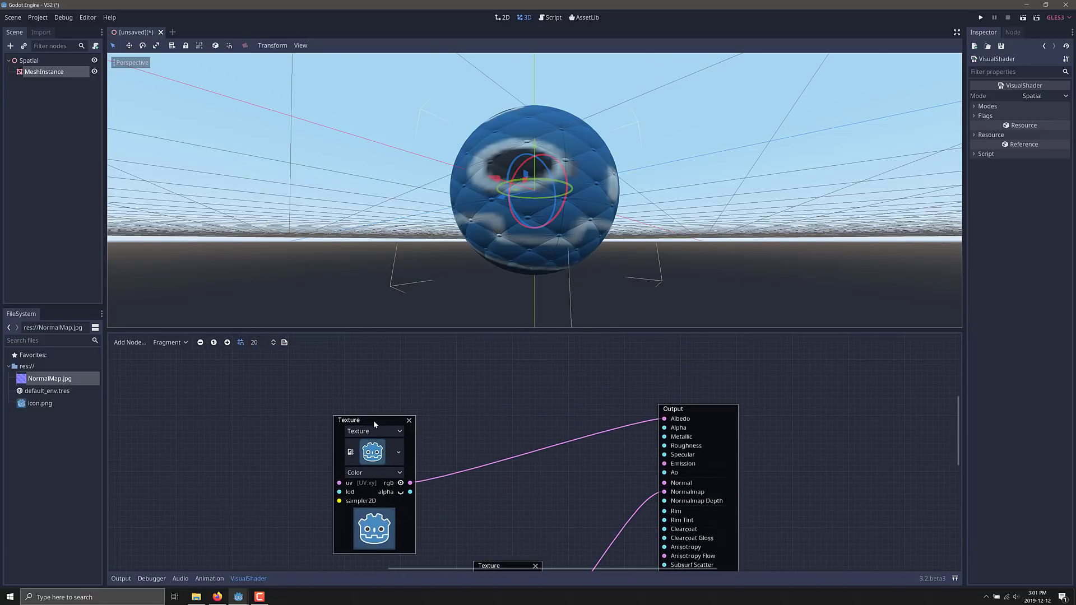
pyautogui.moveTo(374, 423); pyautogui.dragTo(240, 418)
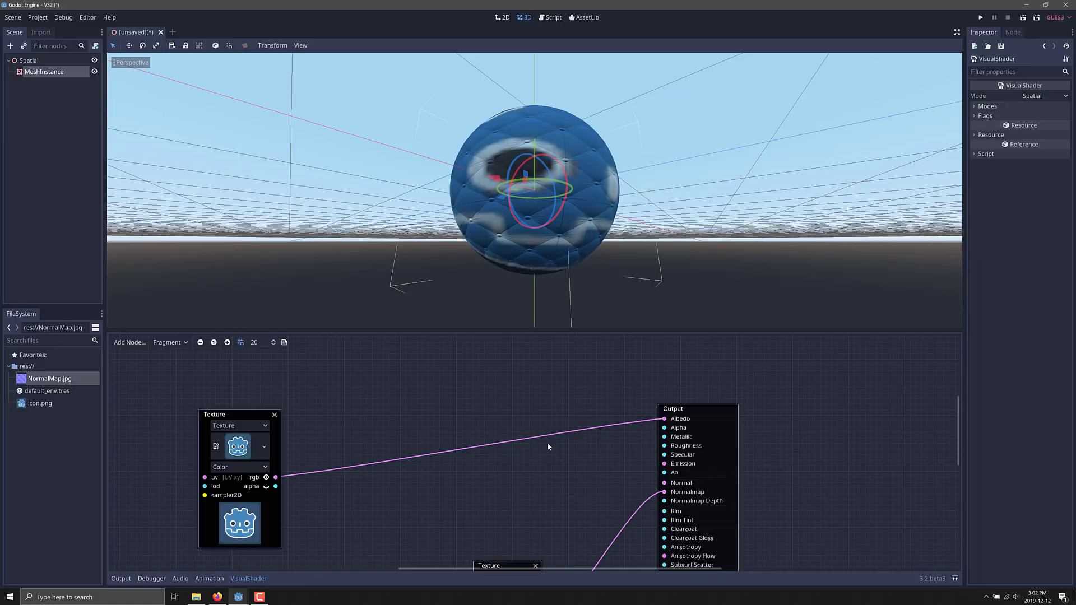
# Step: Add a ColorUniform node found by searching 'Unif'
pyautogui.rightClick(378, 379)
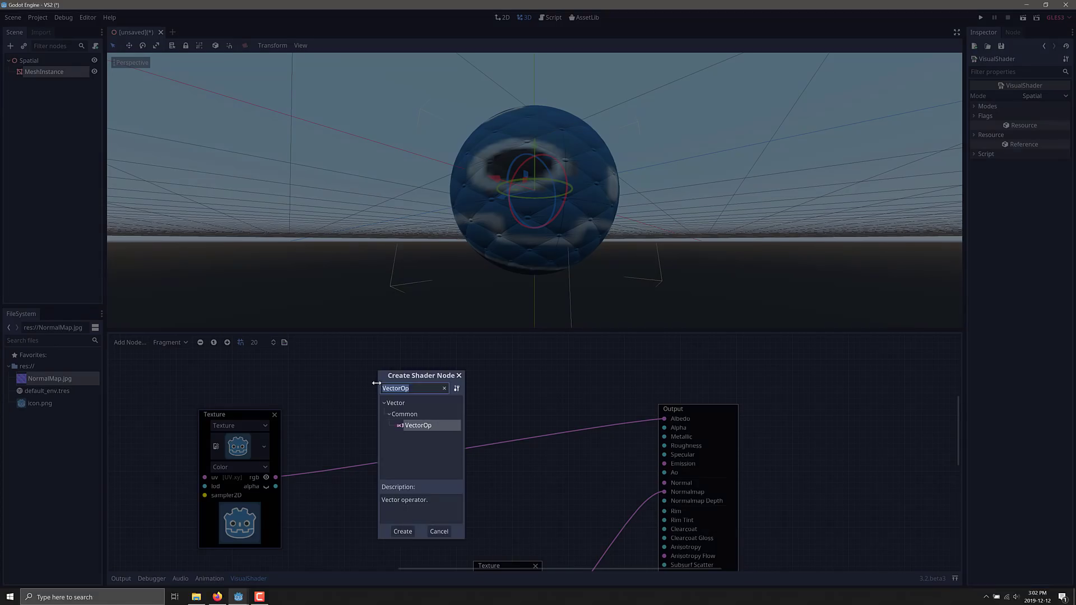
pyautogui.write('Unif')
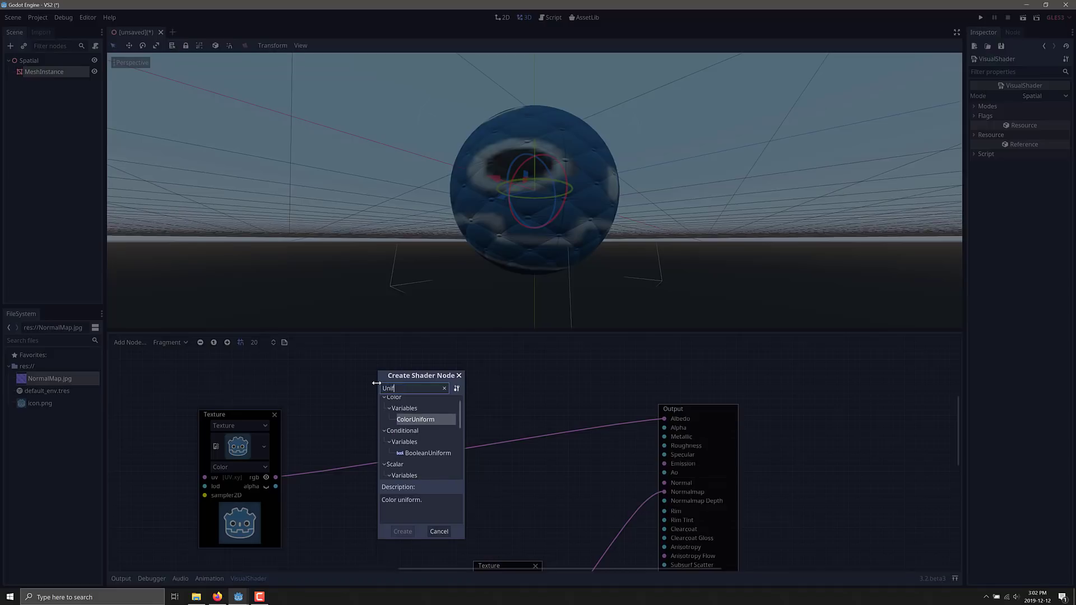
pyautogui.scroll(-3, 426, 462)
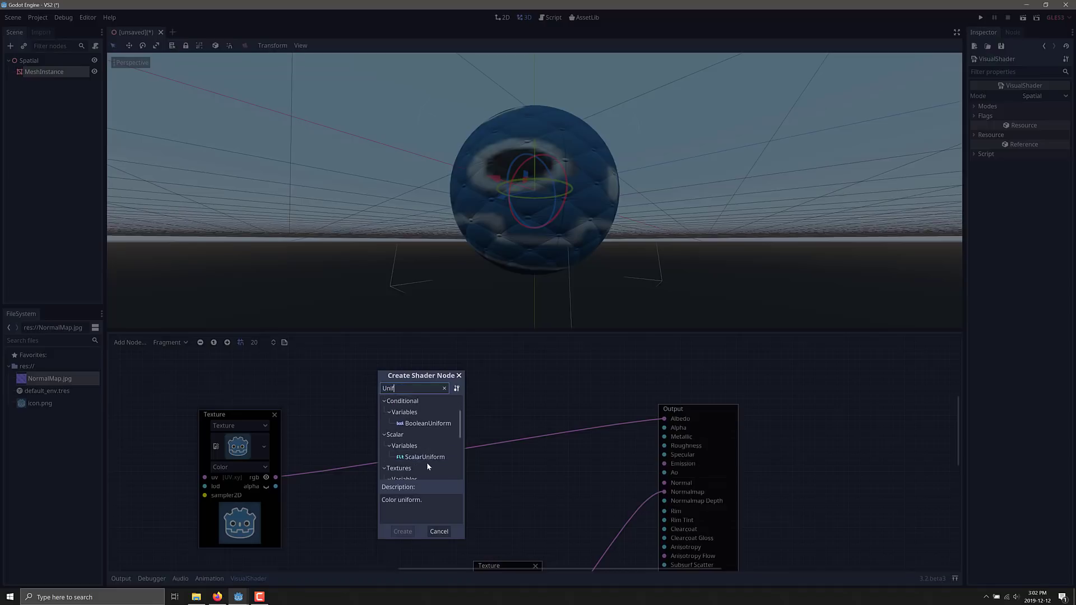
pyautogui.scroll(3, 428, 466)
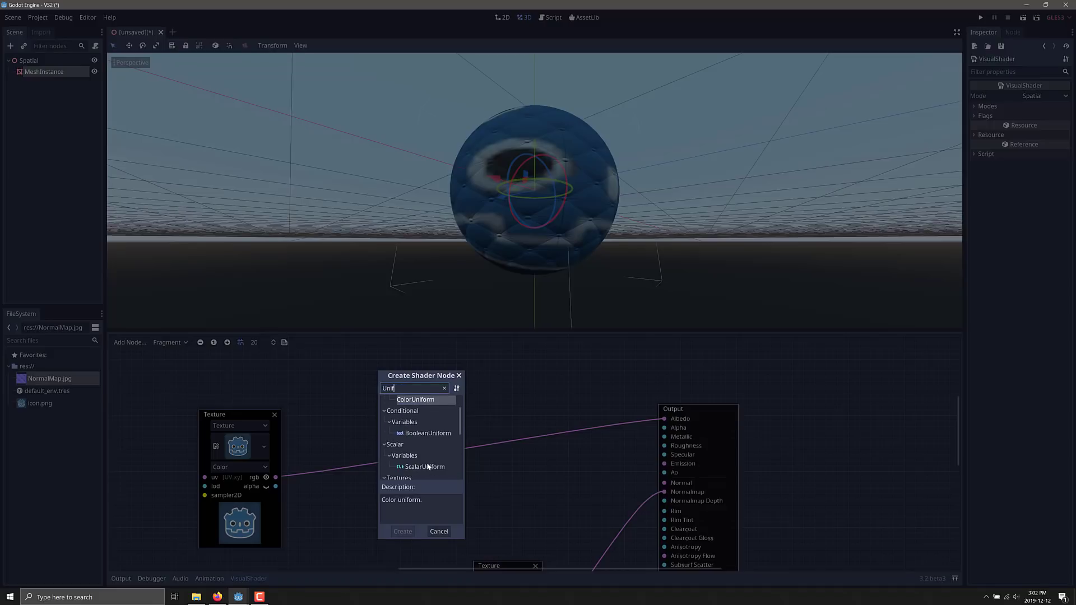
pyautogui.click(417, 427)
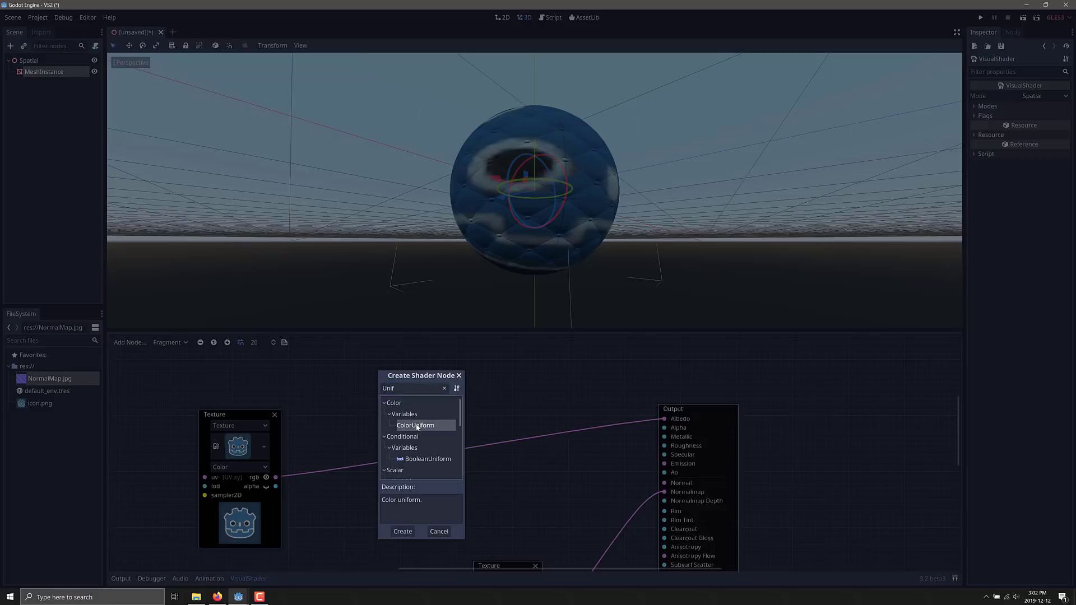
pyautogui.doubleClick(417, 426)
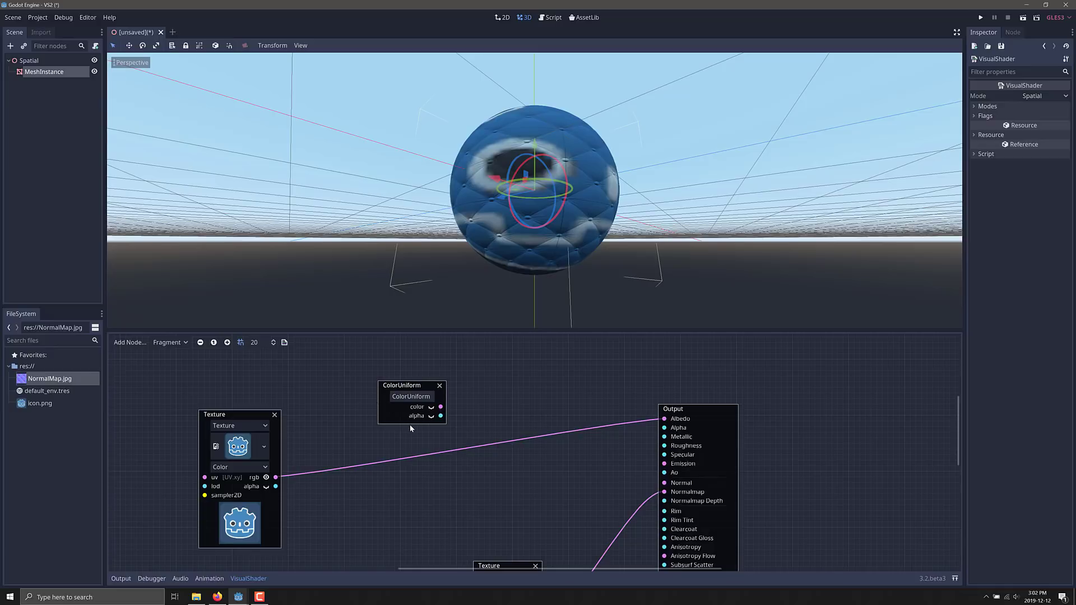
# Step: Rename the uniform to Tint_Colour
pyautogui.click(411, 397)
pyautogui.doubleClick(412, 396)
pyautogui.write('Tint_Colour')
# Step: Create a VectorOp node taking the icon rgb as input a, and reposition Tint_Colour
pyautogui.rightClick(486, 393)
pyautogui.write('VectorOp')
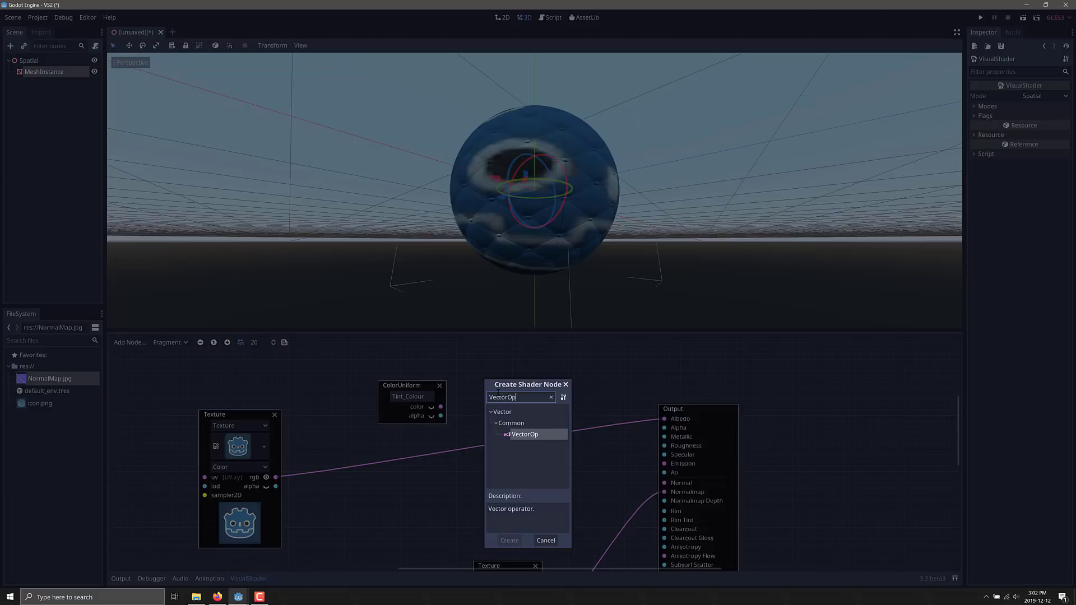
pyautogui.press('Return')
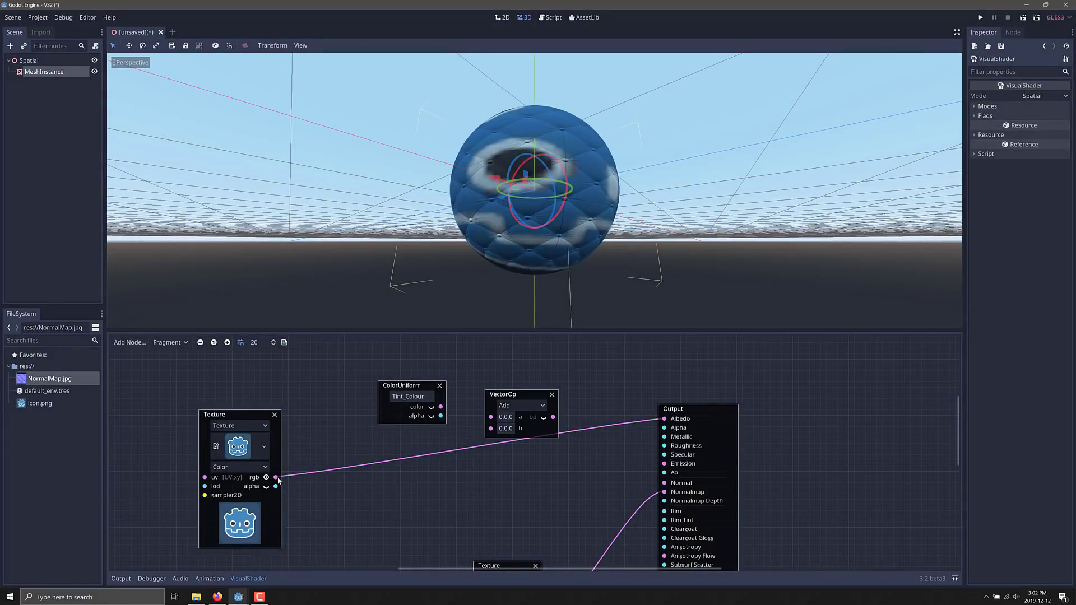
pyautogui.moveTo(374, 465); pyautogui.dragTo(664, 418)
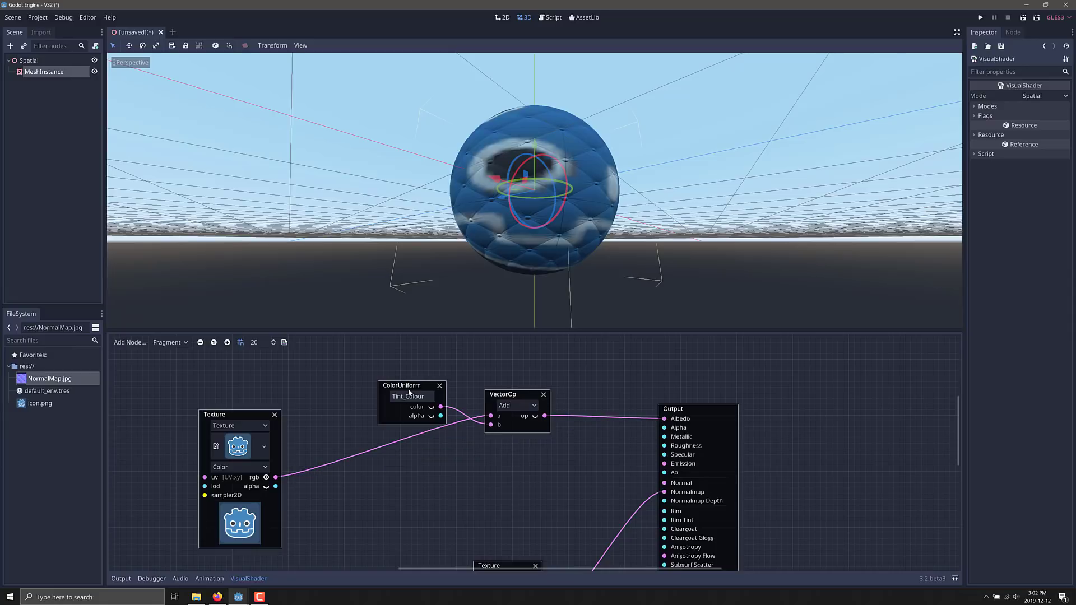
pyautogui.moveTo(409, 390); pyautogui.dragTo(386, 381)
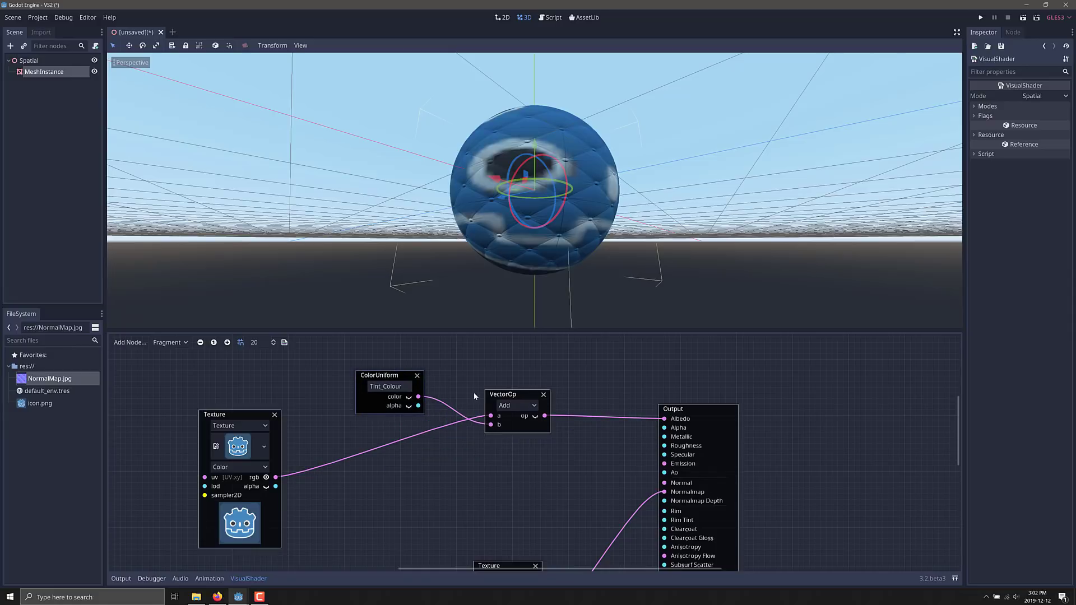
# Step: Return to the ShaderMaterial, expand Shader Param and pick a green Tint Colour
pyautogui.click(1045, 47)
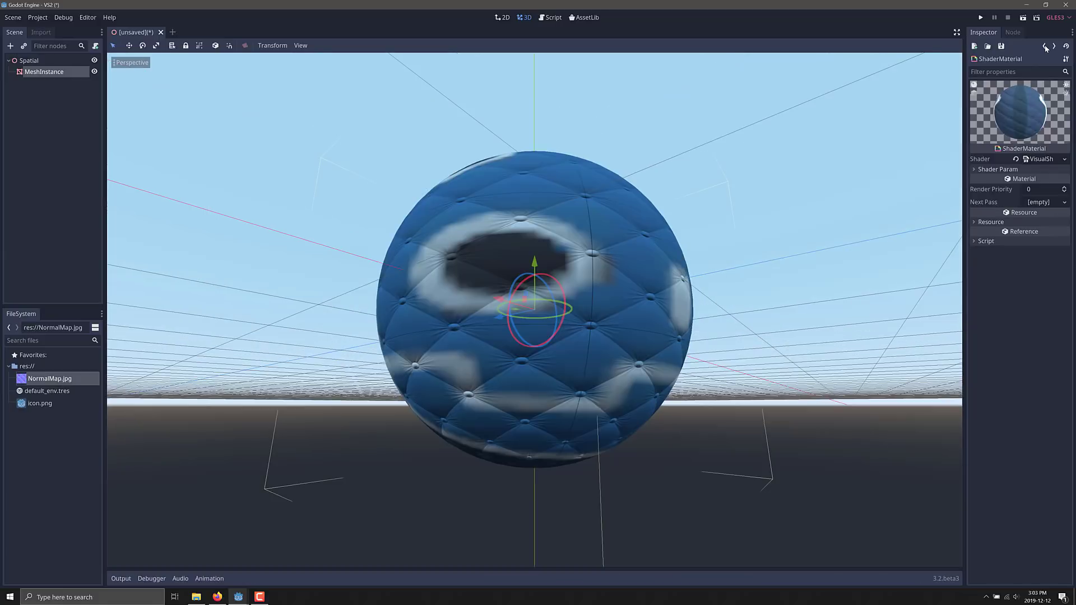
pyautogui.click(974, 168)
pyautogui.click(1041, 179)
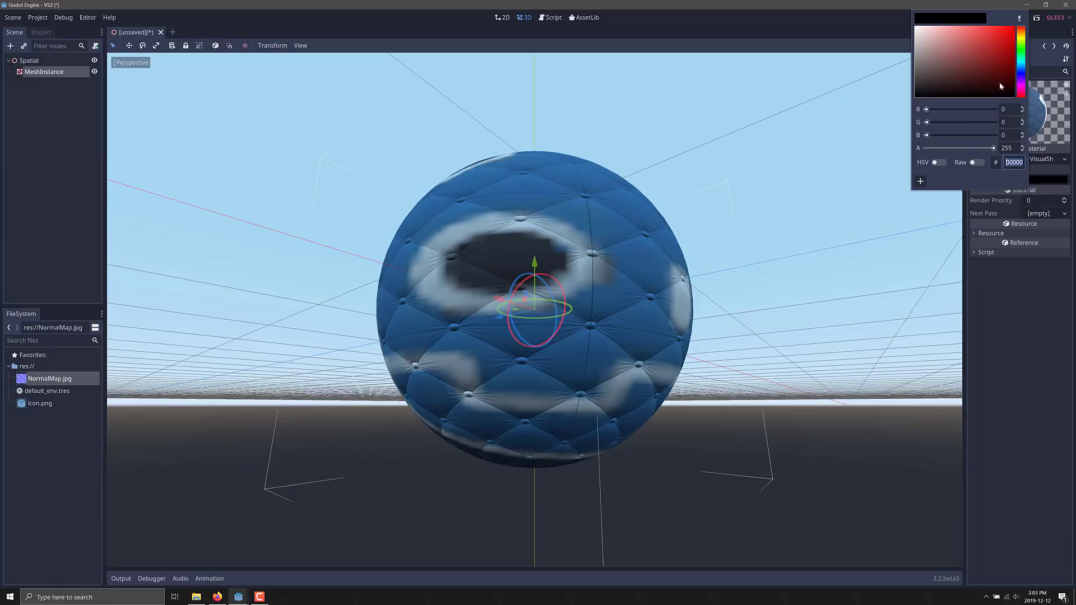
pyautogui.moveTo(1000, 85); pyautogui.dragTo(1024, 53)
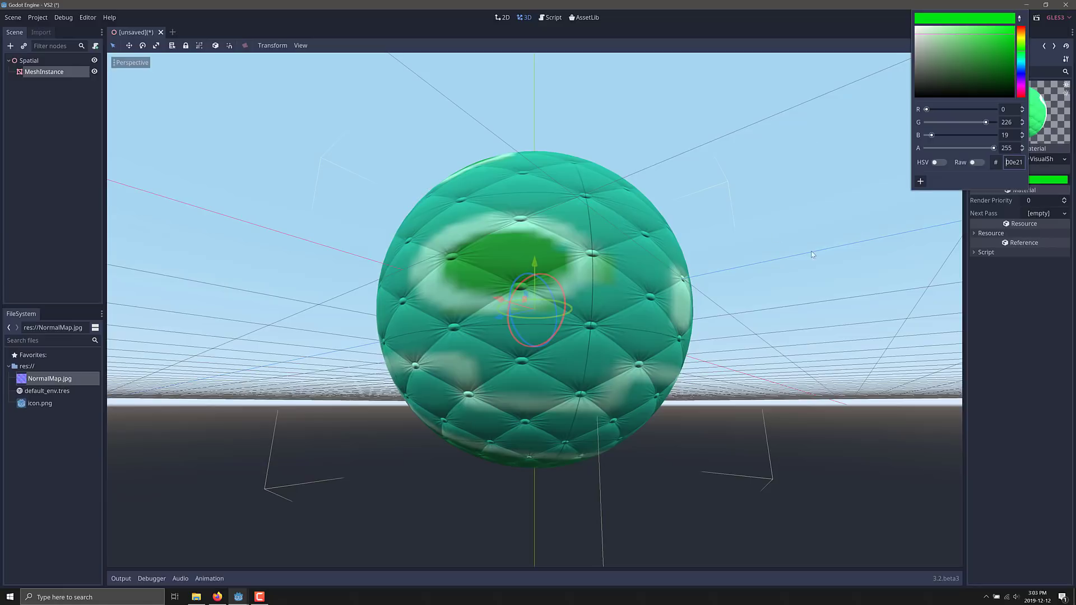
pyautogui.click(993, 327)
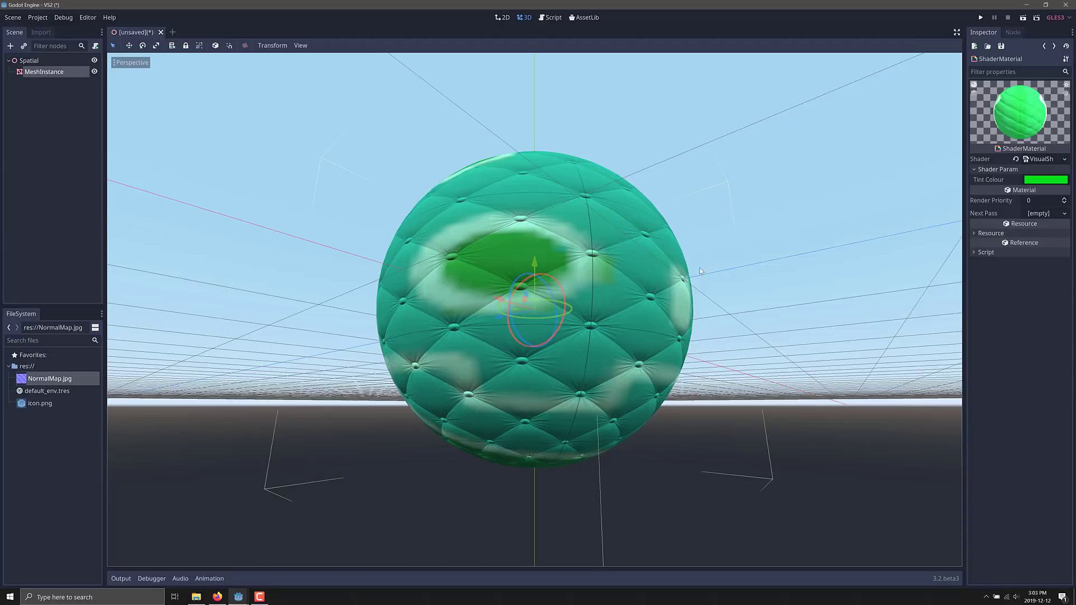
# Step: Change the Tint Colour from green to blue and view the sphere from below
pyautogui.moveTo(896, 322); pyautogui.dragTo(854, 284, button='middle')
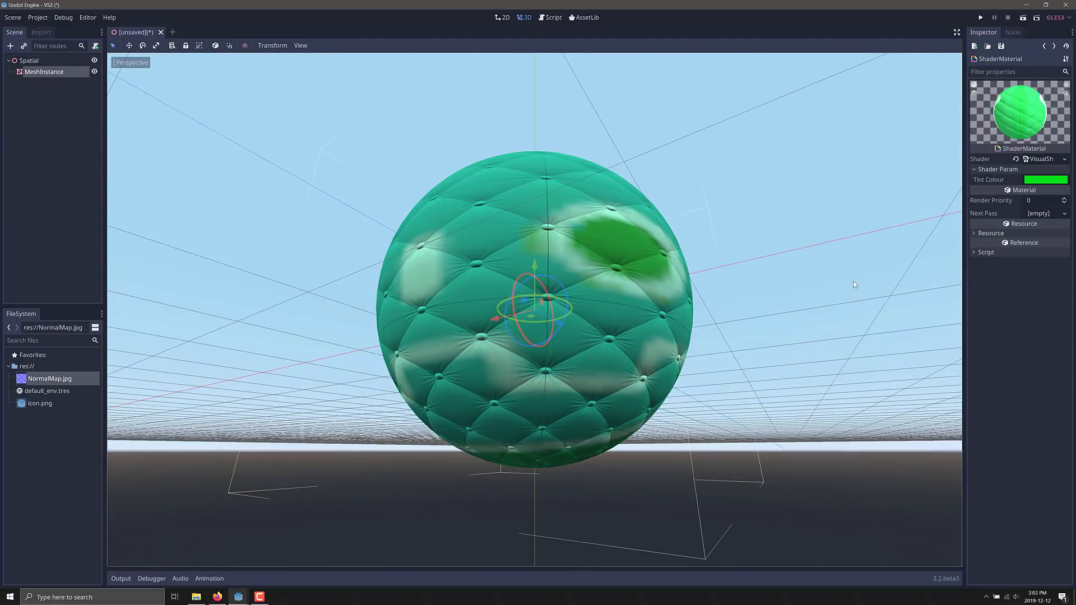
pyautogui.moveTo(684, 299); pyautogui.dragTo(642, 317, button='middle')
pyautogui.click(1044, 178)
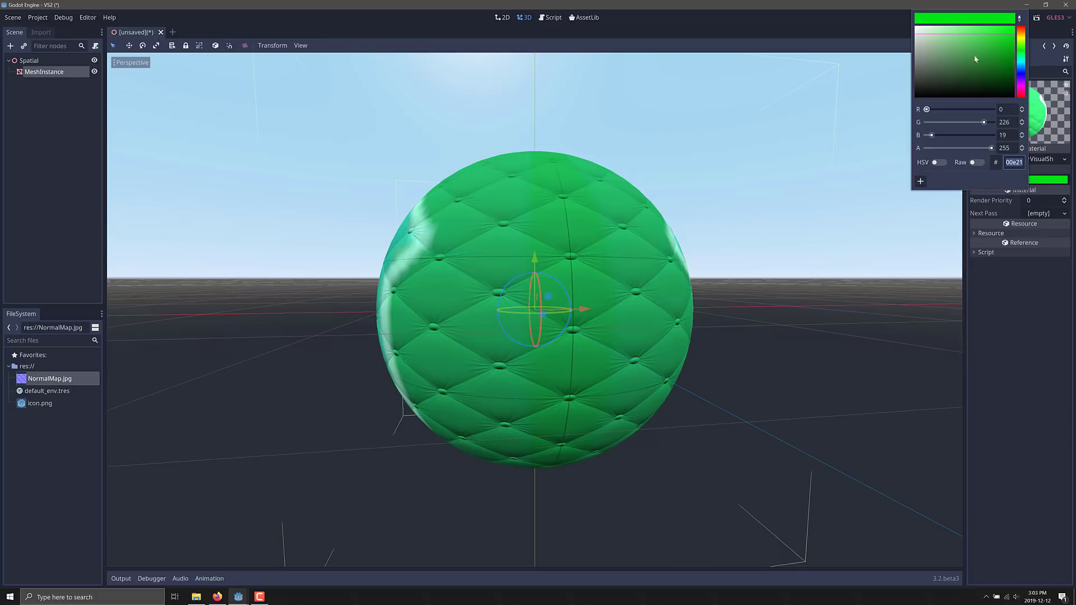
pyautogui.click(1022, 77)
pyautogui.moveTo(778, 188); pyautogui.dragTo(576, 243, button='middle')
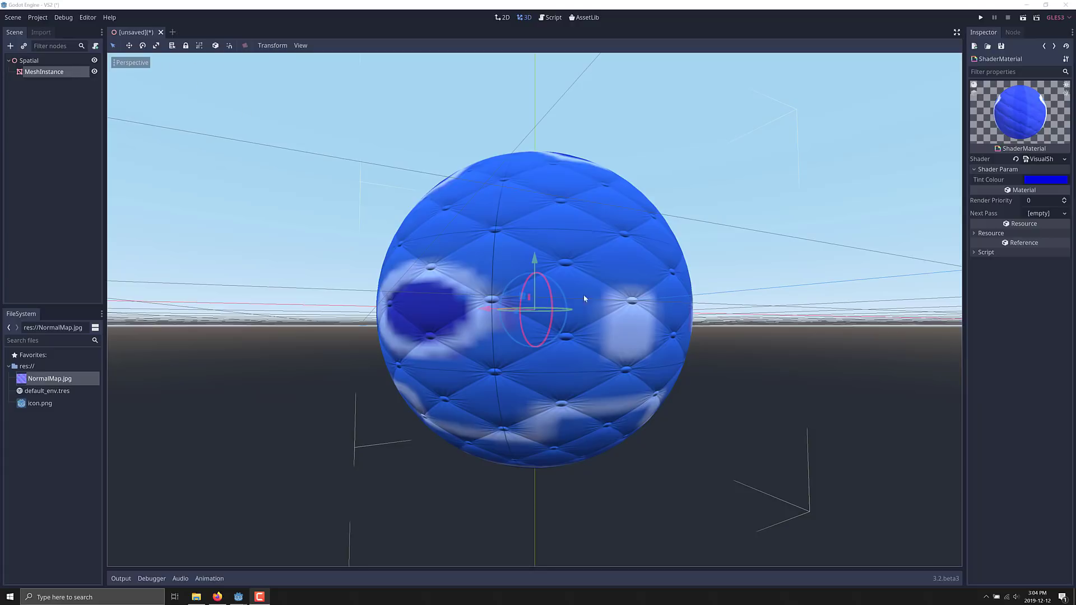
# Step: Reopen the VisualShader graph editor and switch it from Fragment to the Vertex stage
pyautogui.click(1044, 160)
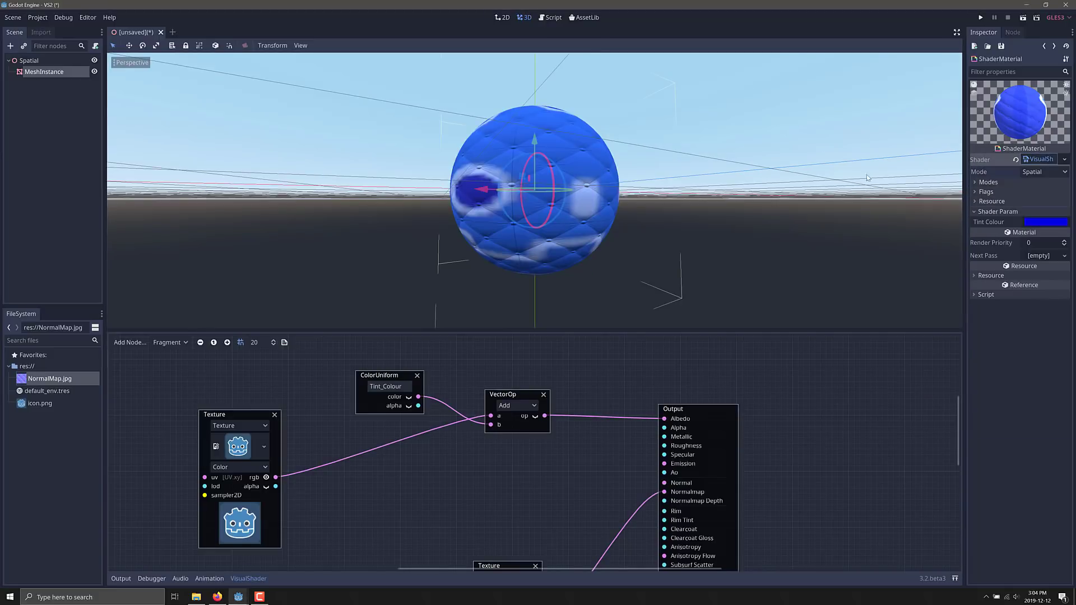
pyautogui.click(177, 343)
pyautogui.click(163, 353)
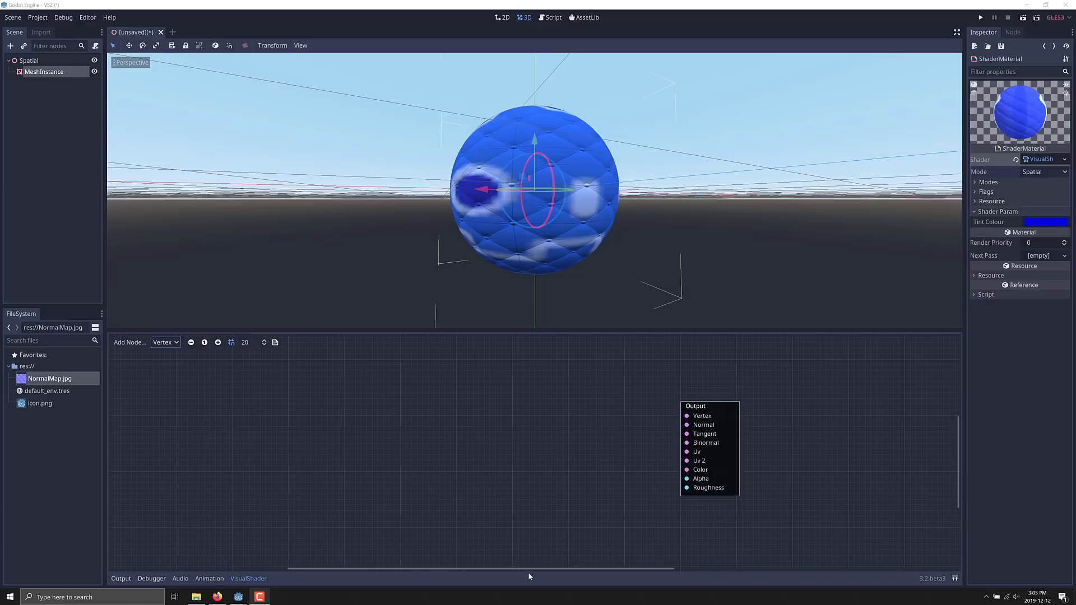
# Step: Add an Input node to the vertex graph set to time, and move it up-left
pyautogui.rightClick(340, 417)
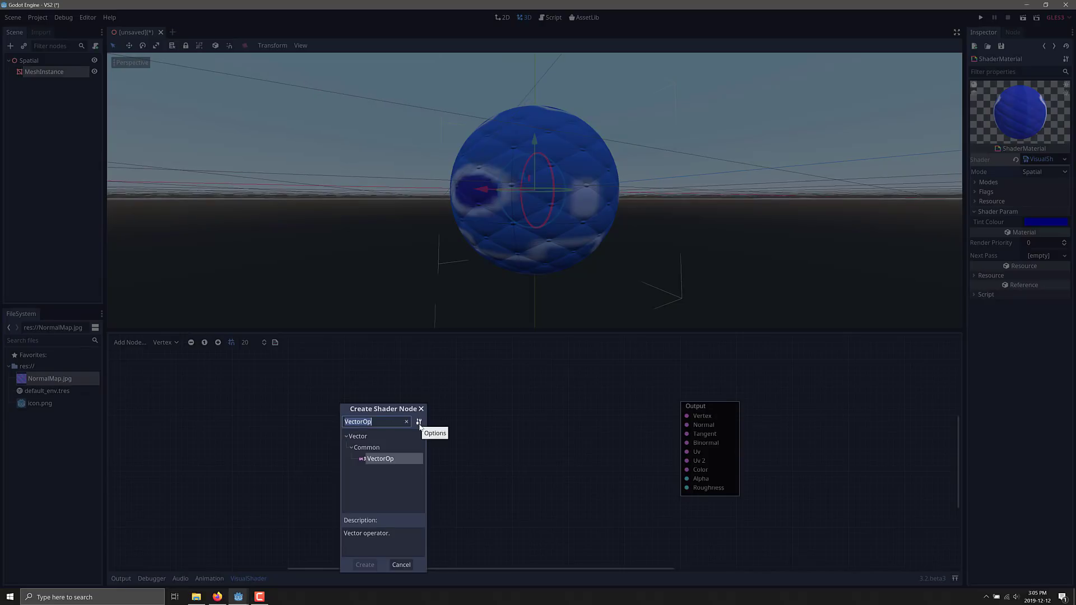
pyautogui.write('input')
pyautogui.press('Return')
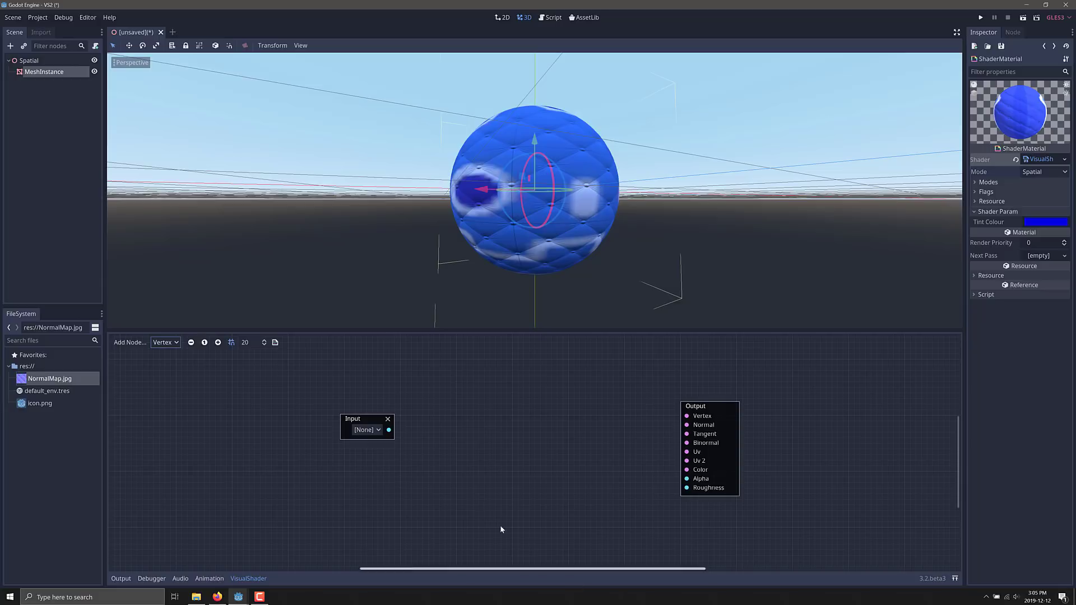
pyautogui.click(378, 431)
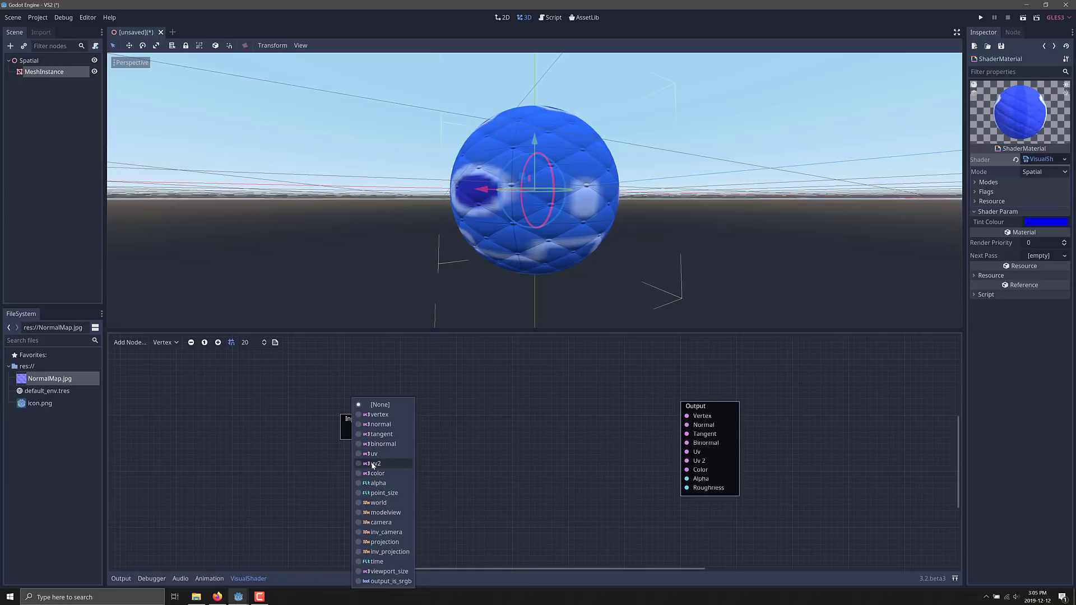
pyautogui.click(375, 562)
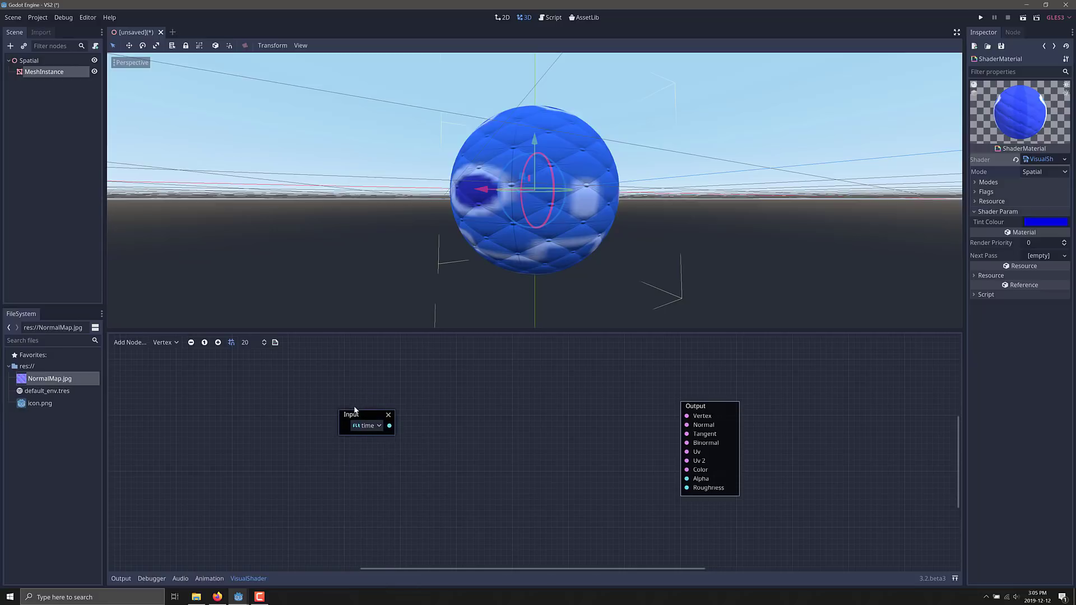
pyautogui.moveTo(371, 420); pyautogui.dragTo(331, 405)
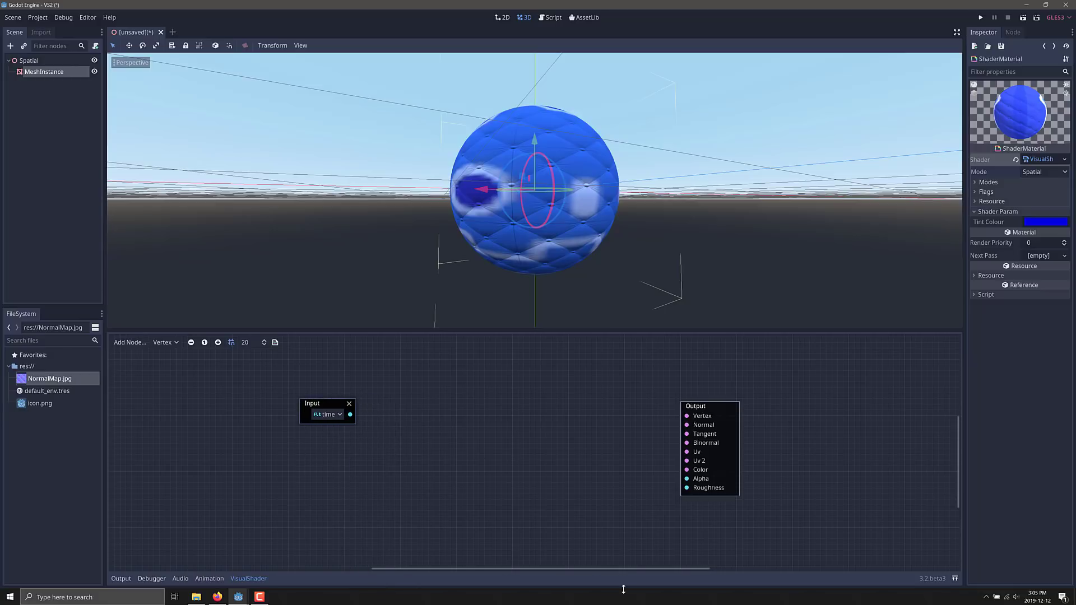
# Step: Create a ScalarFunc node from the time output and change its function from Sign to Sin
pyautogui.moveTo(350, 415); pyautogui.dragTo(413, 448)
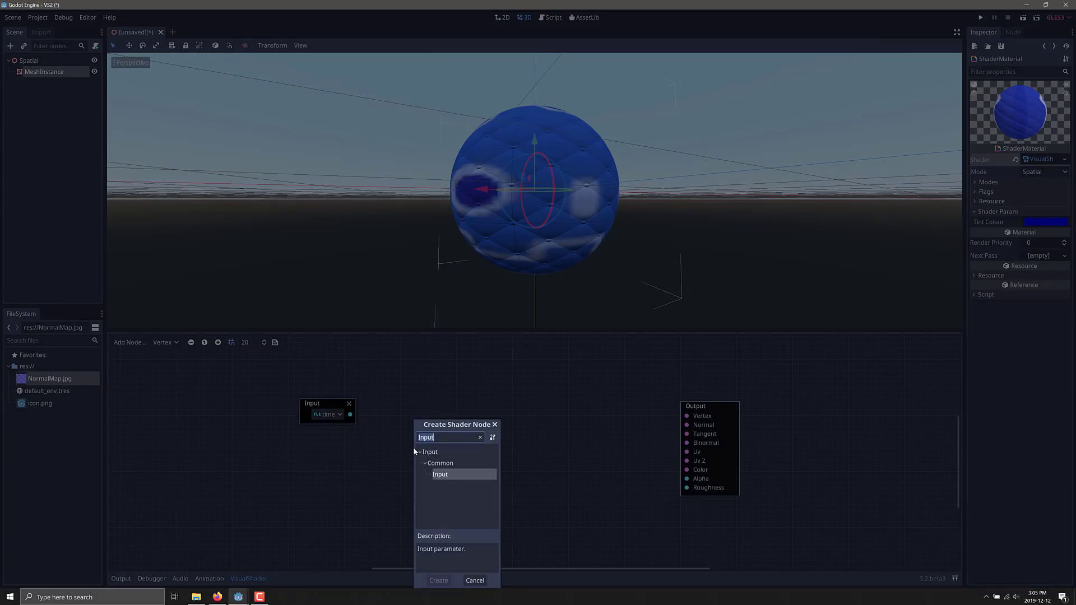
pyautogui.write('ScalarFun')
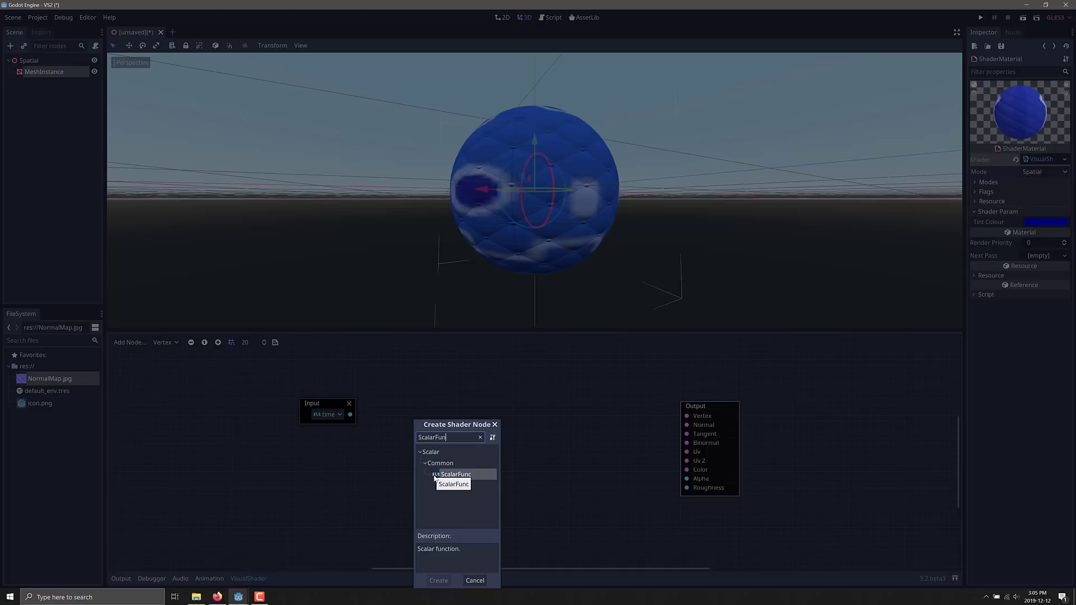
pyautogui.doubleClick(435, 476)
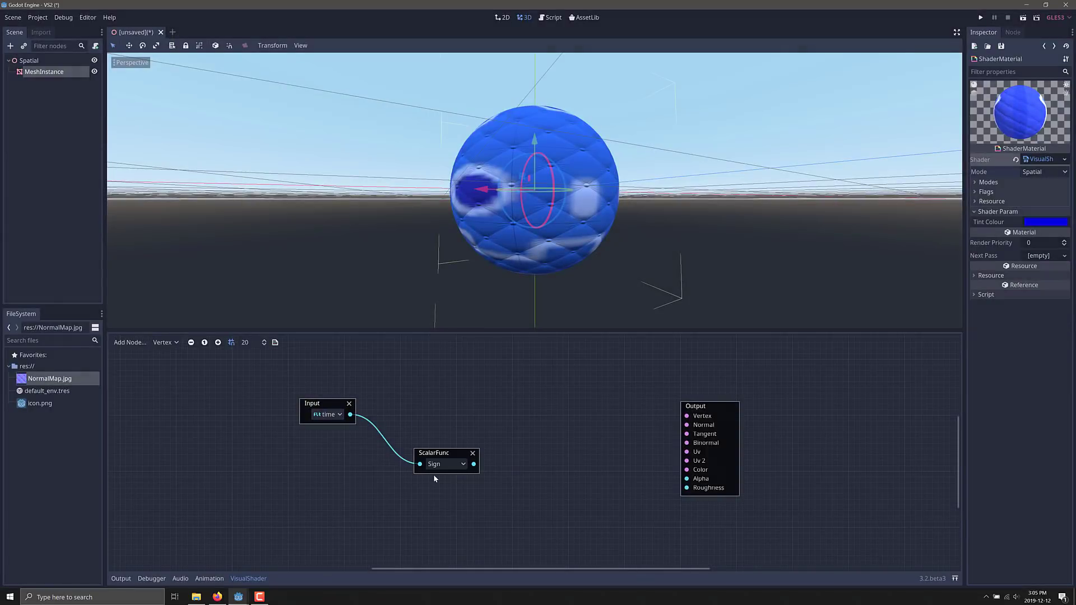
pyautogui.click(453, 465)
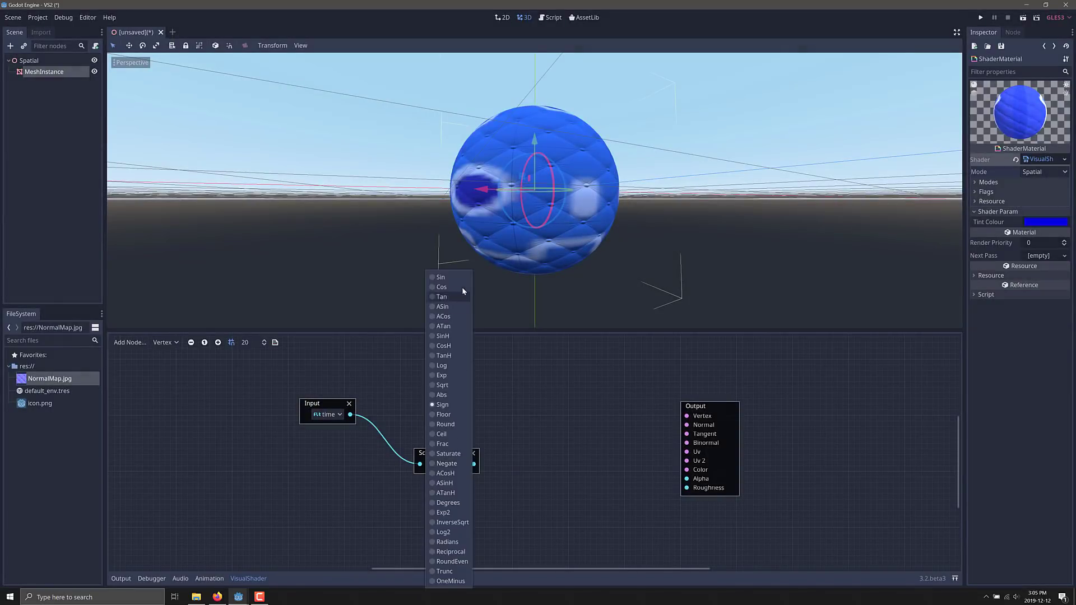
pyautogui.click(445, 277)
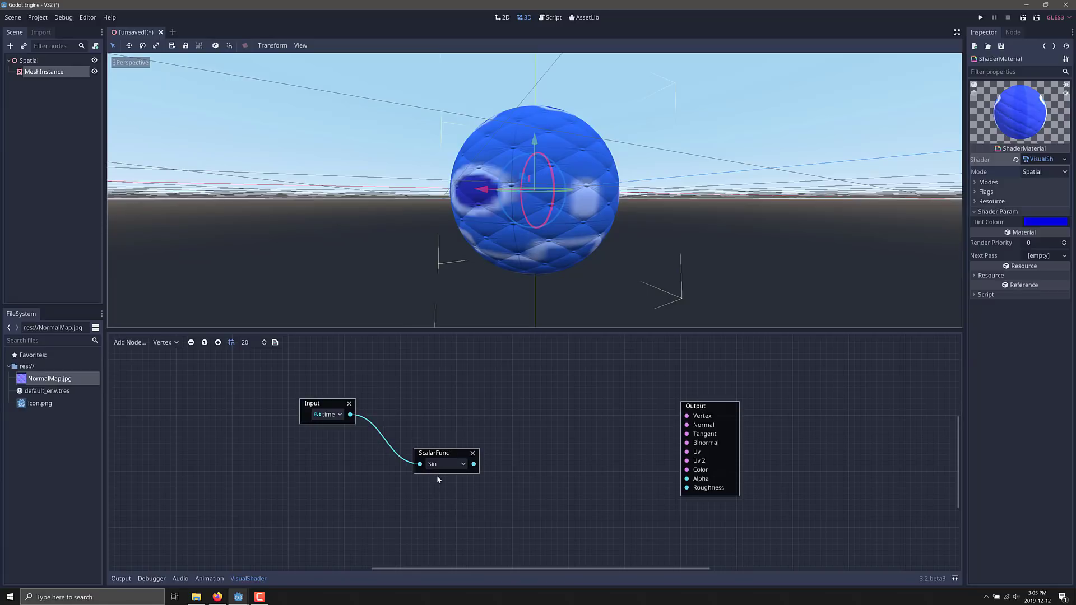
# Step: Add a VectorCompose node with x set to 1 and y set to 1
pyautogui.rightClick(425, 373)
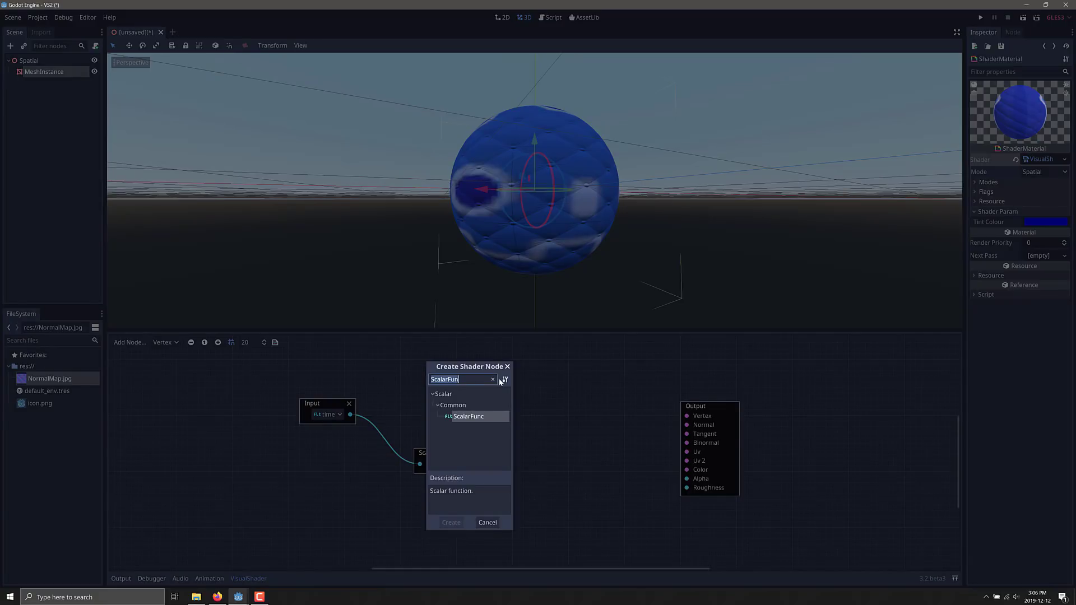
pyautogui.write('VectorCompose')
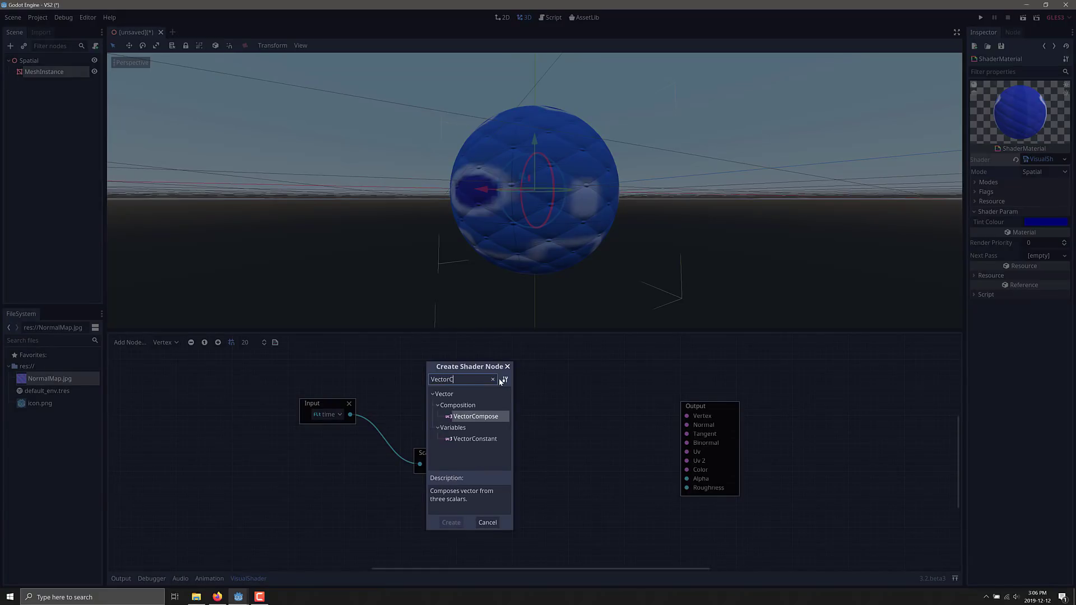
pyautogui.press('Return')
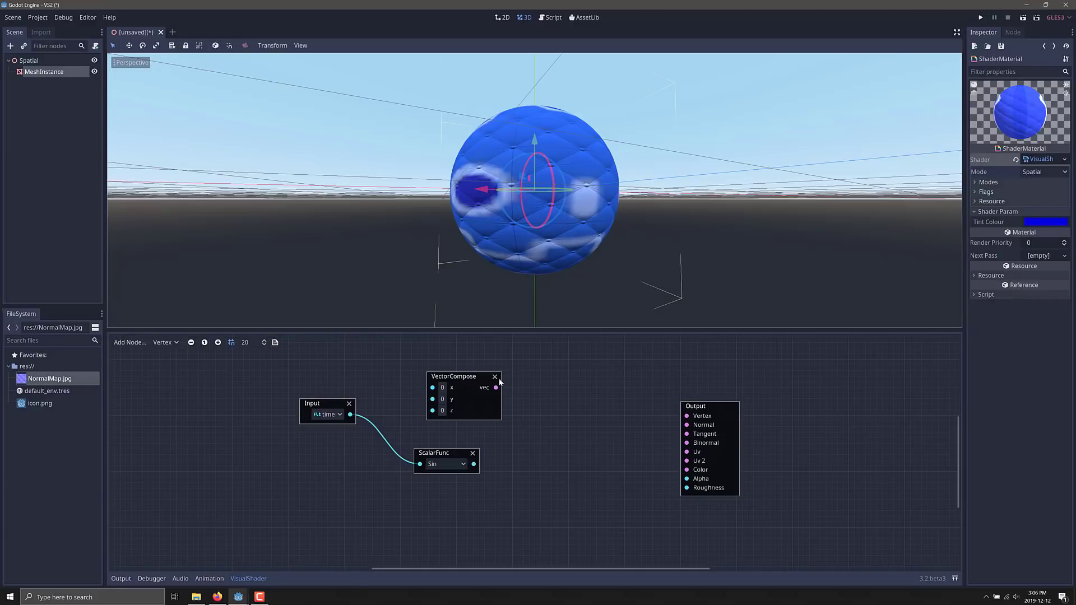
pyautogui.click(443, 387)
pyautogui.write('1')
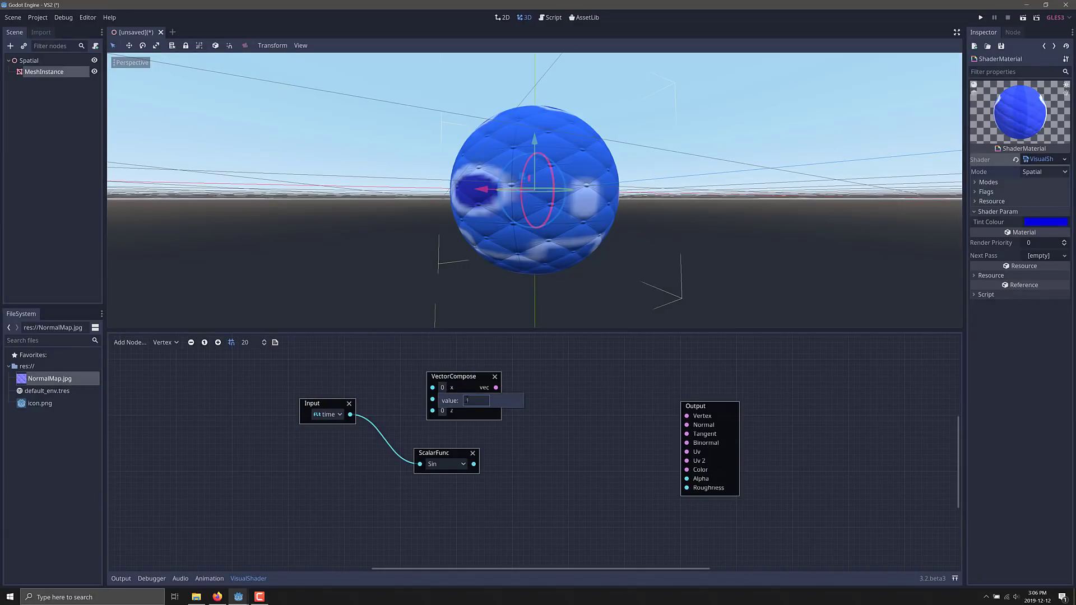
pyautogui.press('Return')
pyautogui.click(443, 399)
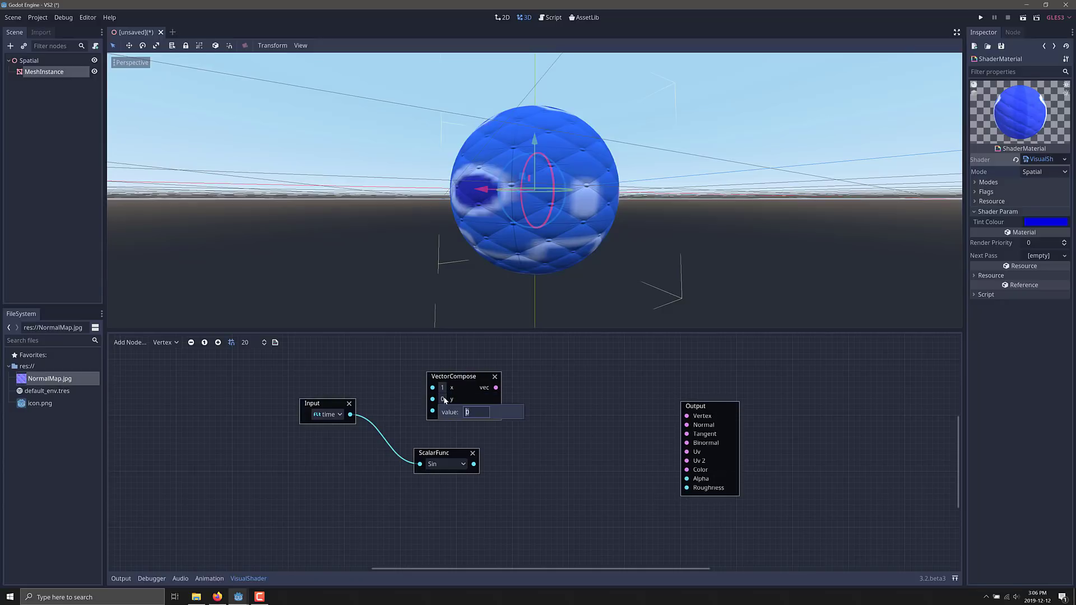
pyautogui.write('1')
pyautogui.press('Return')
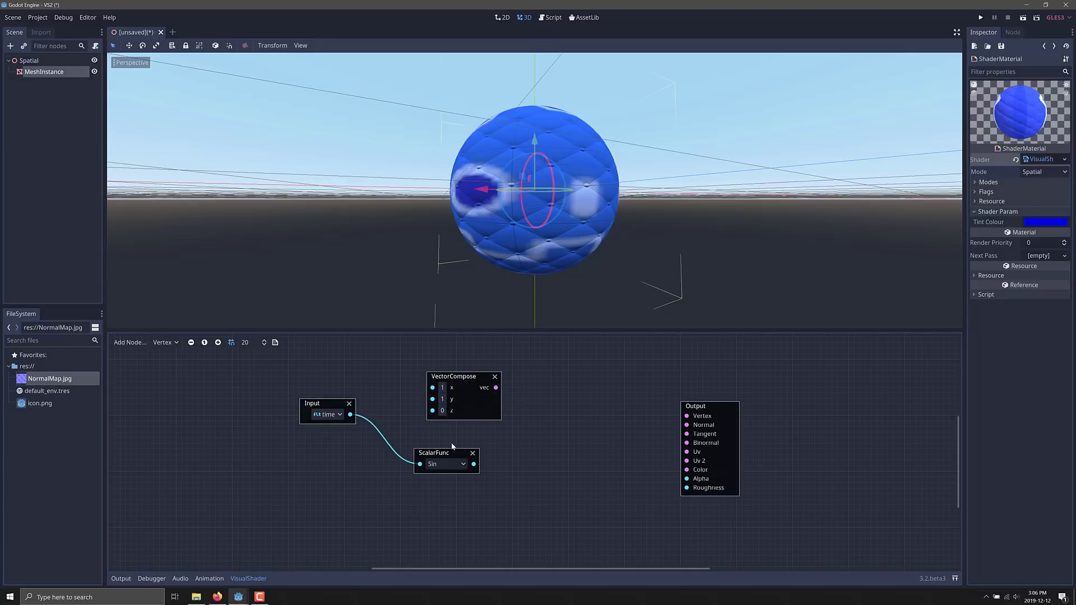
# Step: Rearrange the time Input and ScalarFunc nodes so they lead into VectorCompose
pyautogui.click(328, 414)
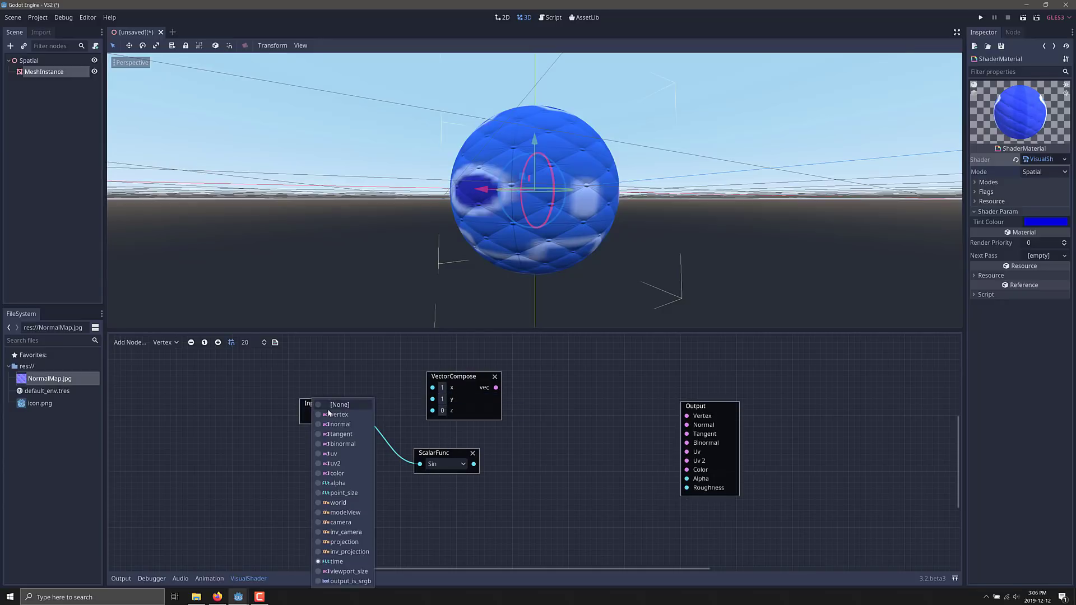
pyautogui.click(279, 426)
pyautogui.moveTo(314, 403); pyautogui.dragTo(241, 409)
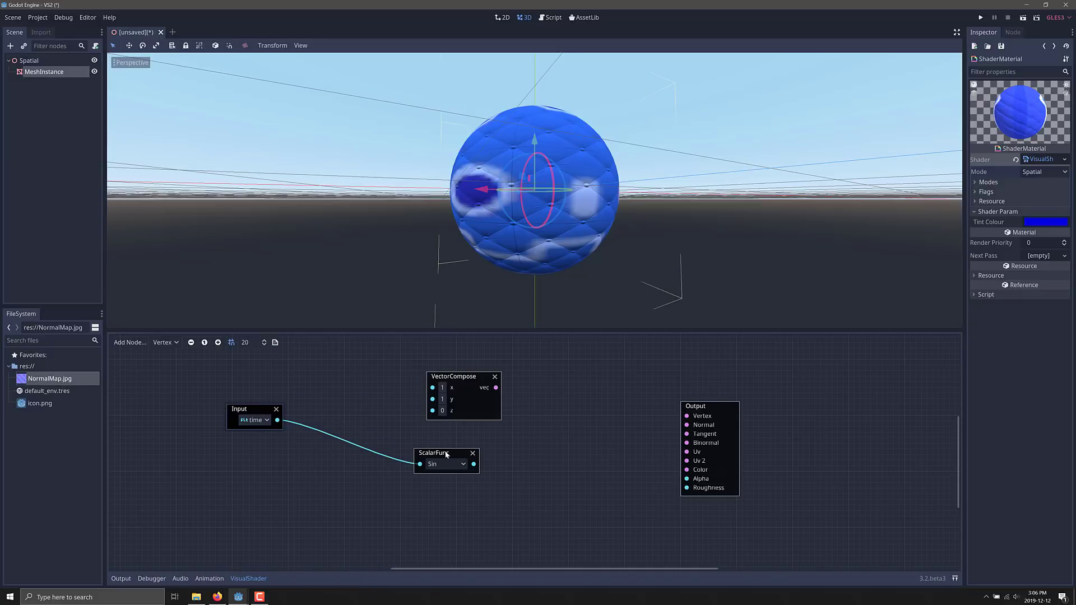
pyautogui.moveTo(443, 451); pyautogui.dragTo(433, 410)
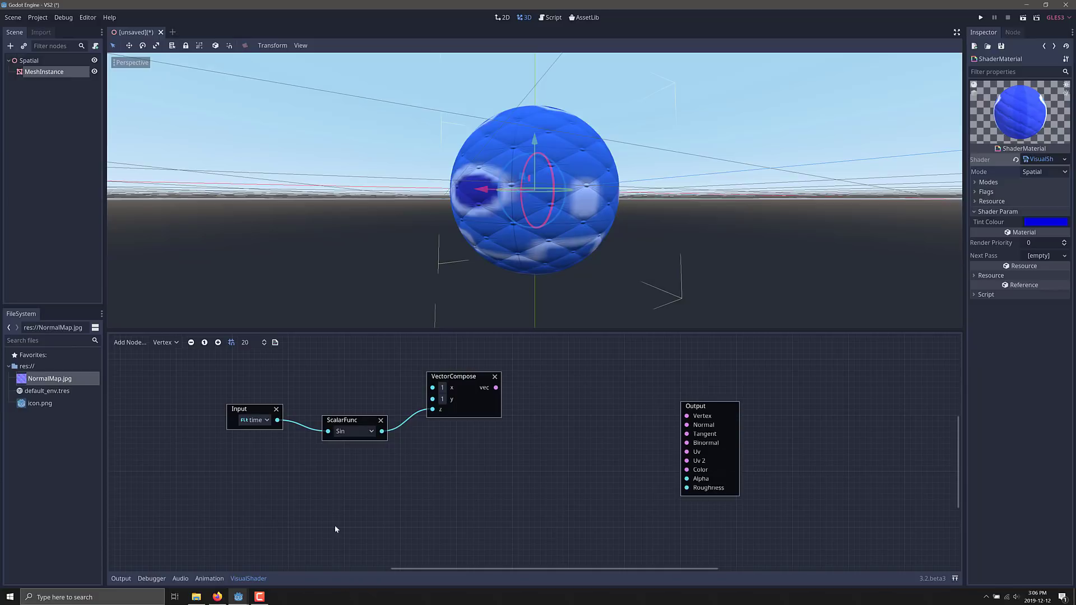
# Step: Add a second Input node set to vertex
pyautogui.rightClick(328, 497)
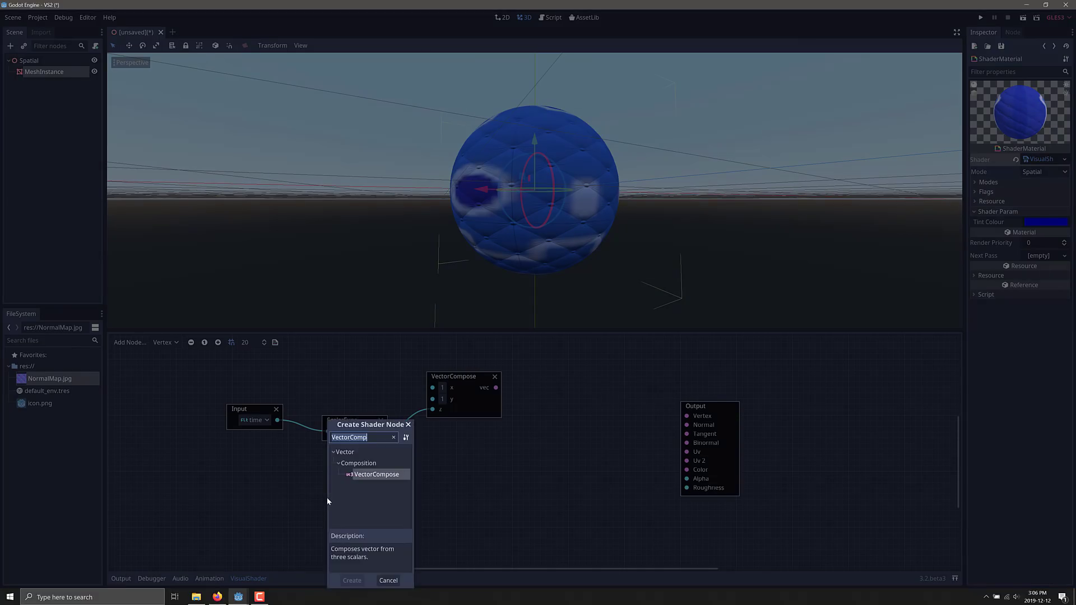
pyautogui.write('Input')
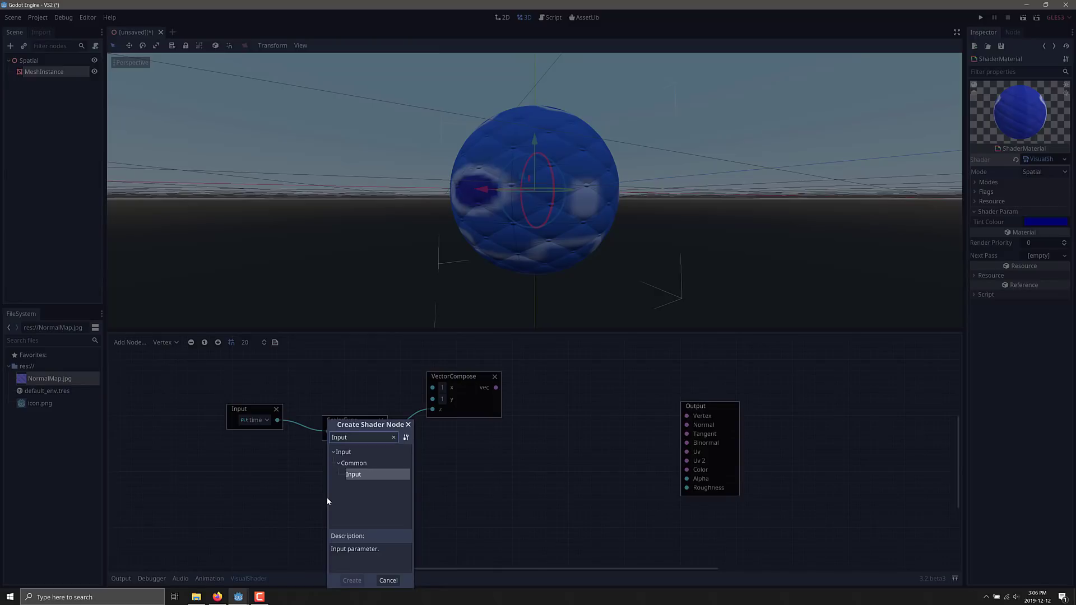
pyautogui.click(353, 475)
pyautogui.doubleClick(353, 476)
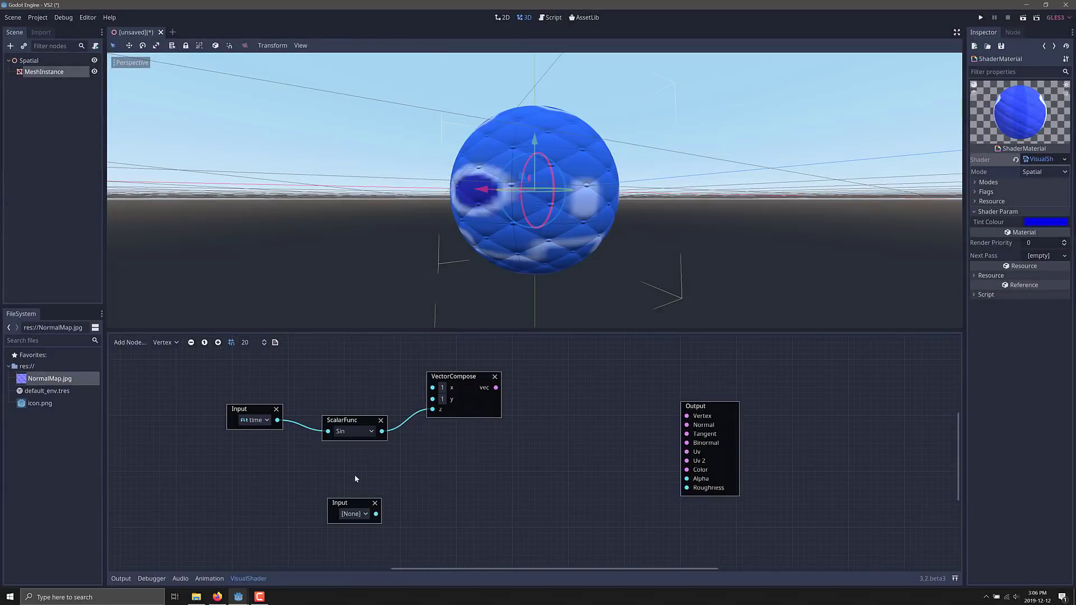
pyautogui.click(366, 513)
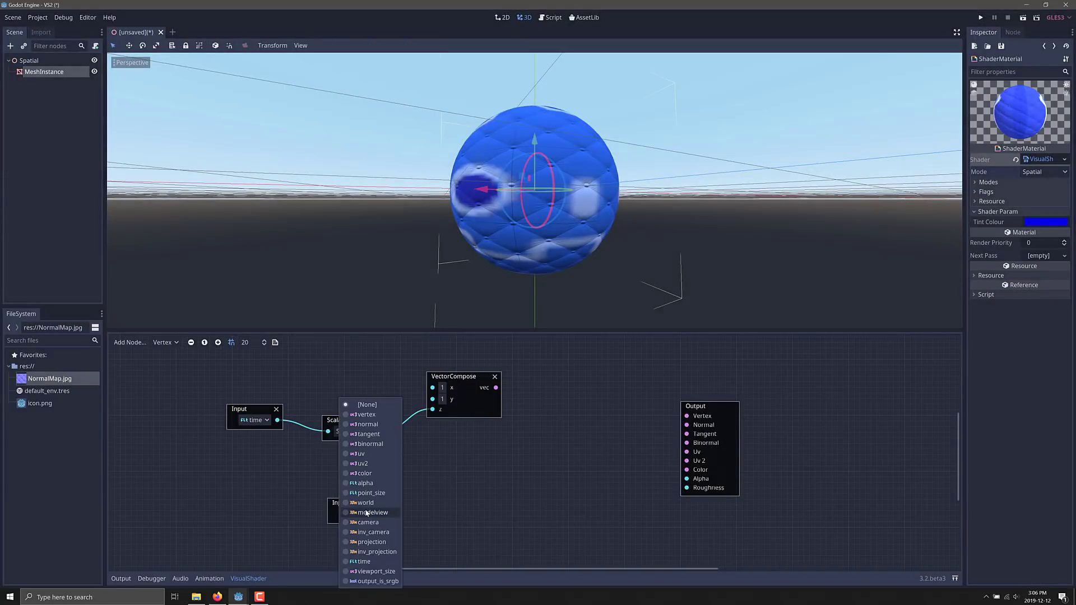
pyautogui.click(366, 415)
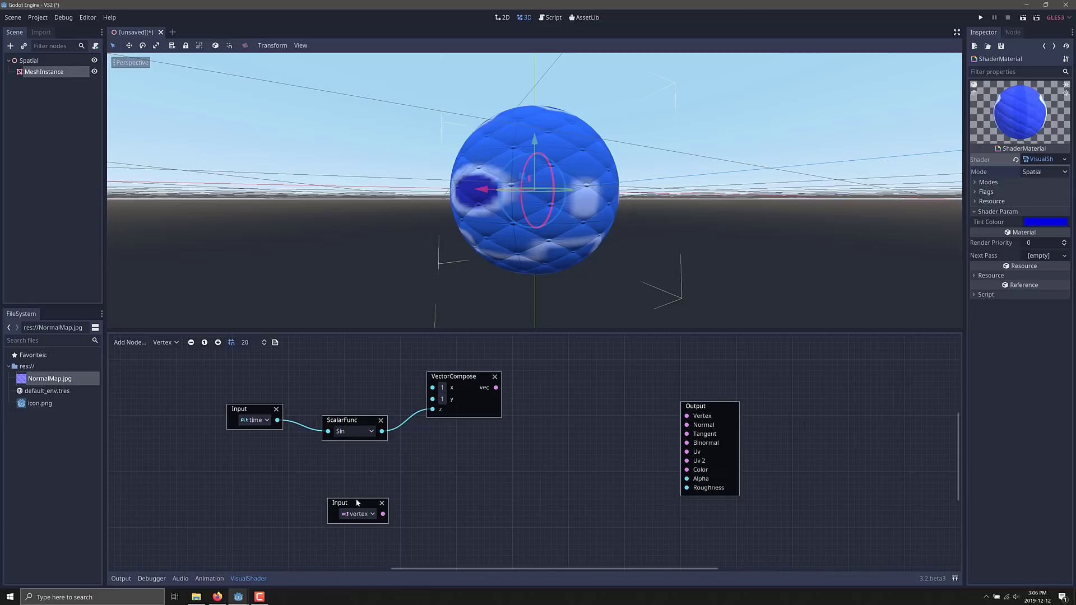
# Step: Multiply vertex by the composed vector with a VectorOp node, placed beside the Output
pyautogui.moveTo(357, 503); pyautogui.dragTo(473, 480)
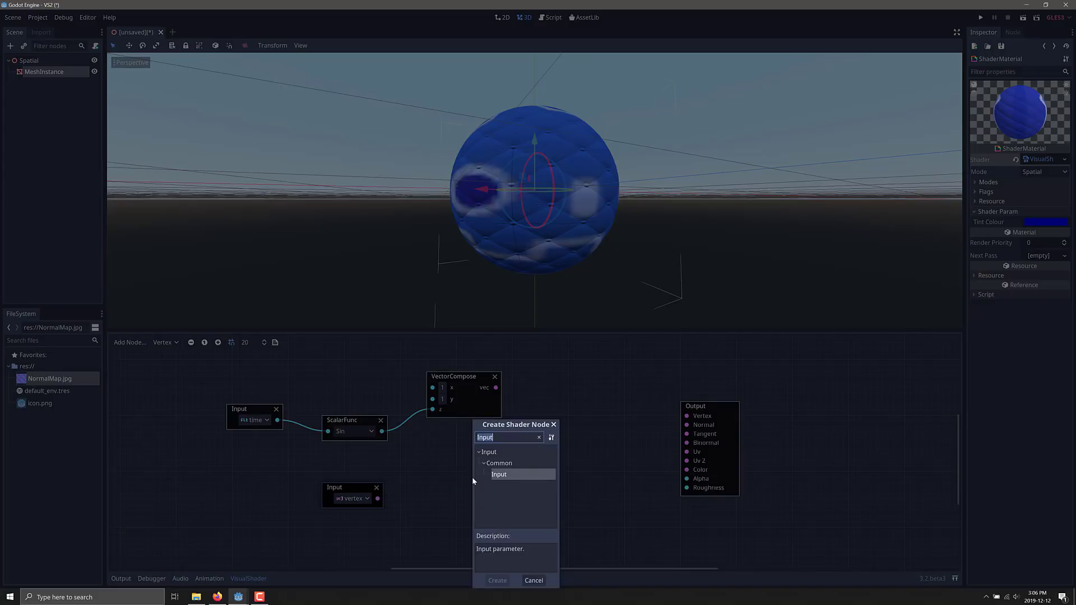
pyautogui.write('Vecto')
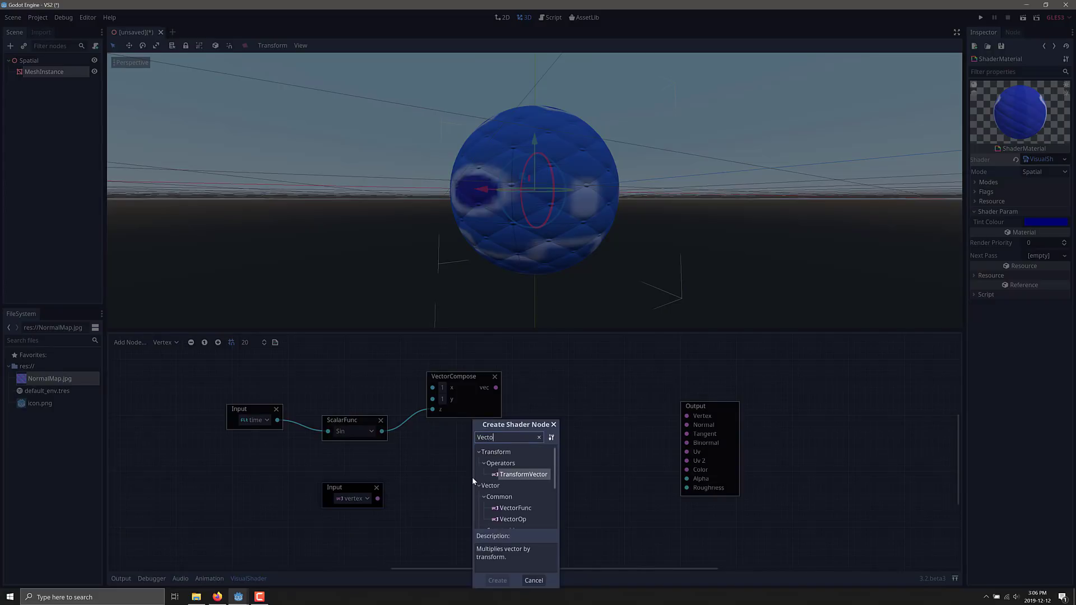
pyautogui.write('rOp')
pyautogui.press('Return')
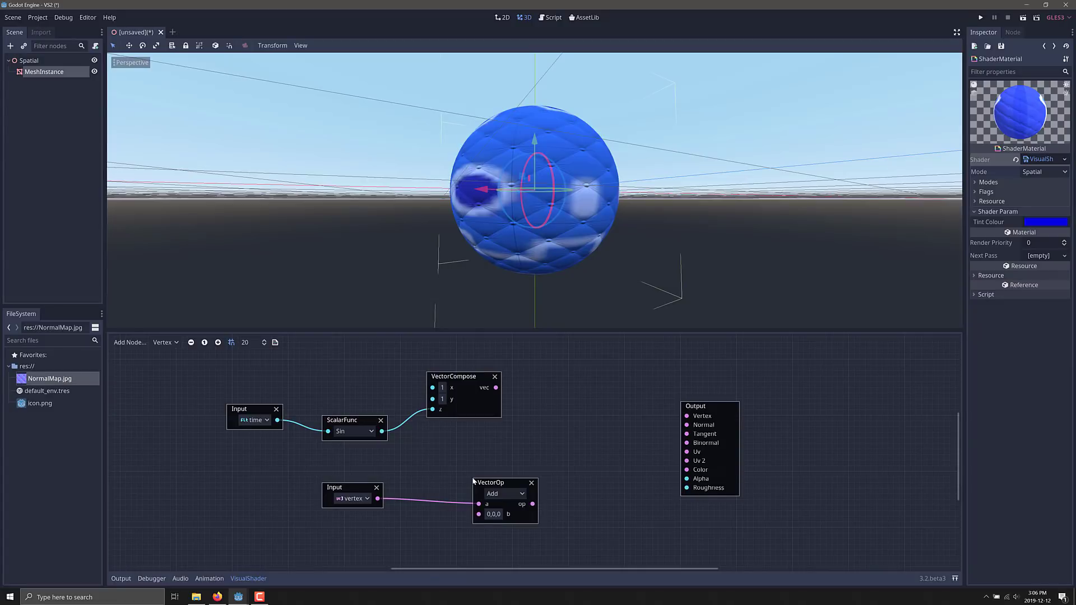
pyautogui.click(514, 492)
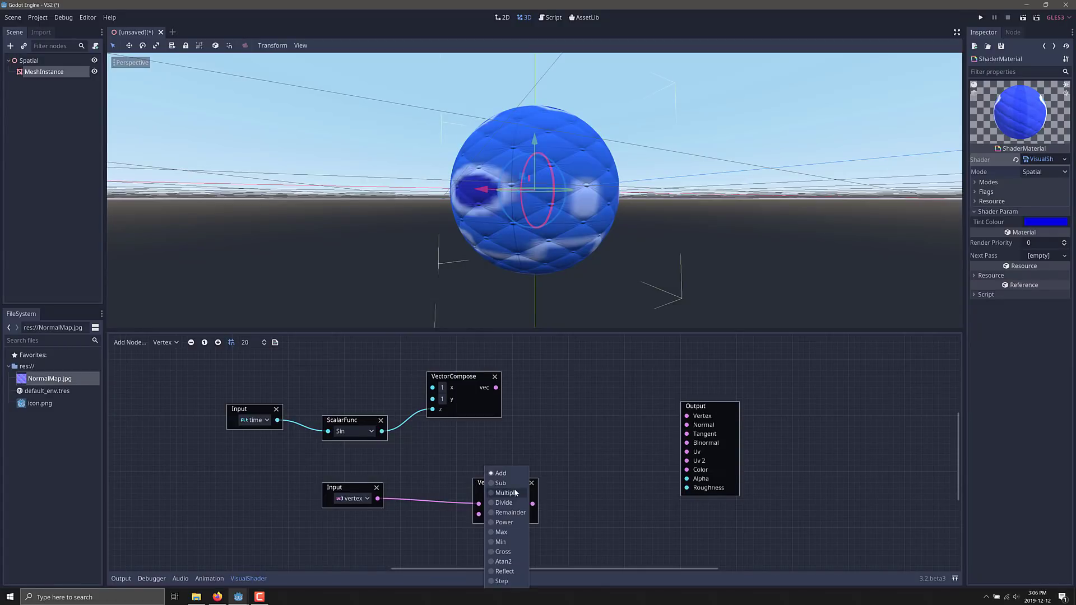
pyautogui.click(503, 493)
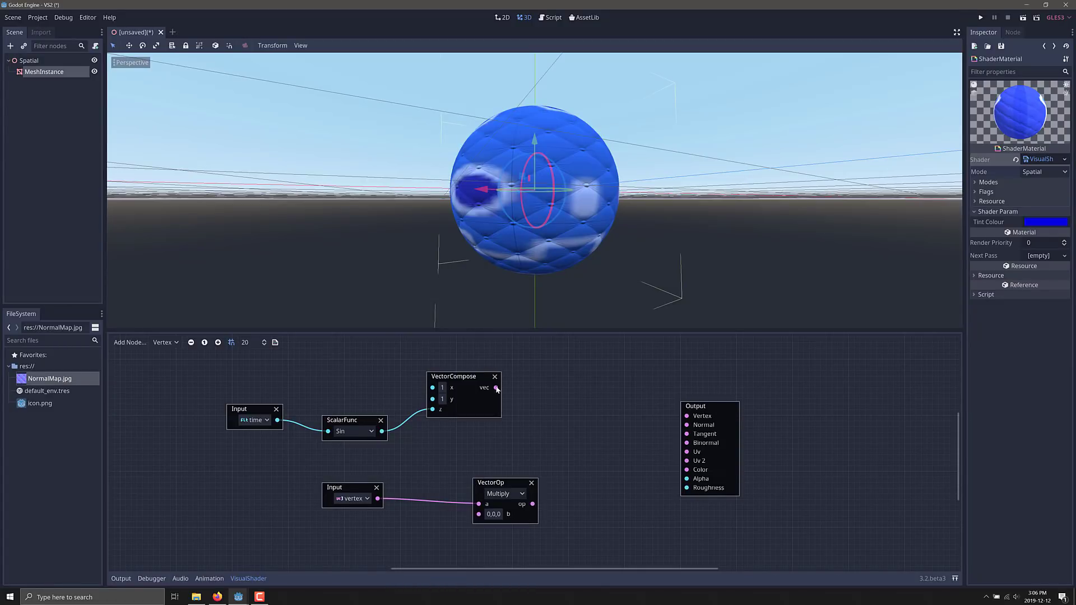
pyautogui.moveTo(496, 387); pyautogui.dragTo(479, 514)
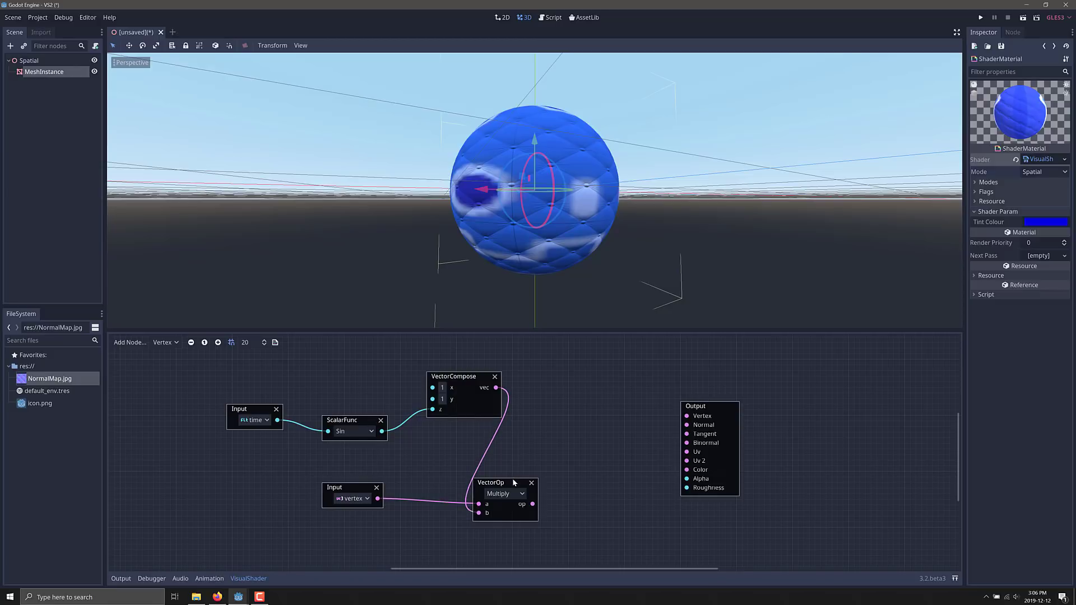
pyautogui.moveTo(511, 482); pyautogui.dragTo(686, 417)
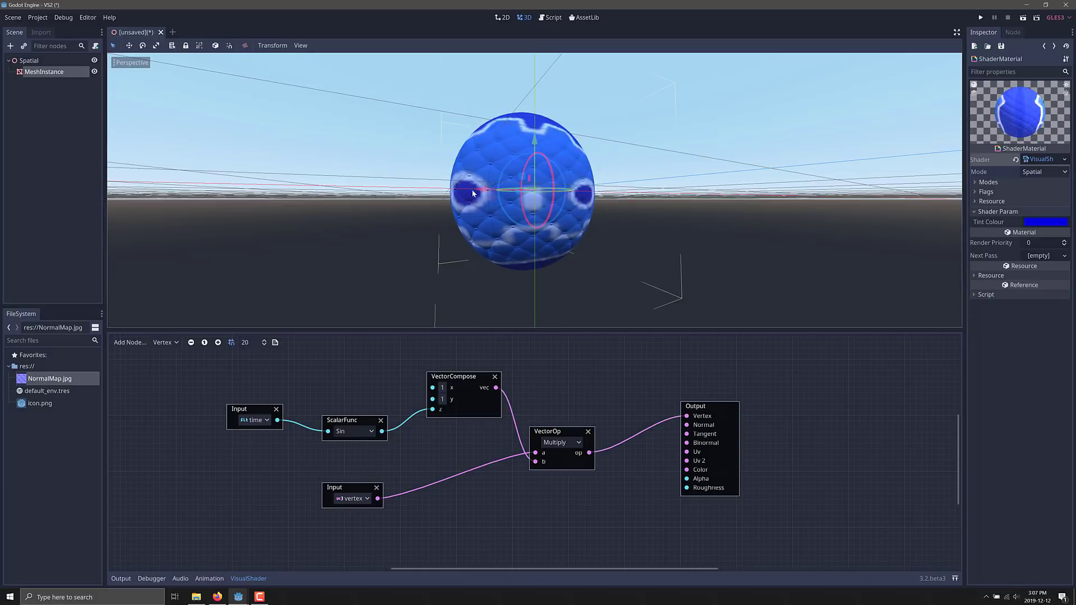
# Step: Orbit the view around the sphere to watch it pulse from the sine-driven vertex scaling
pyautogui.moveTo(507, 202); pyautogui.dragTo(531, 185, button='middle')
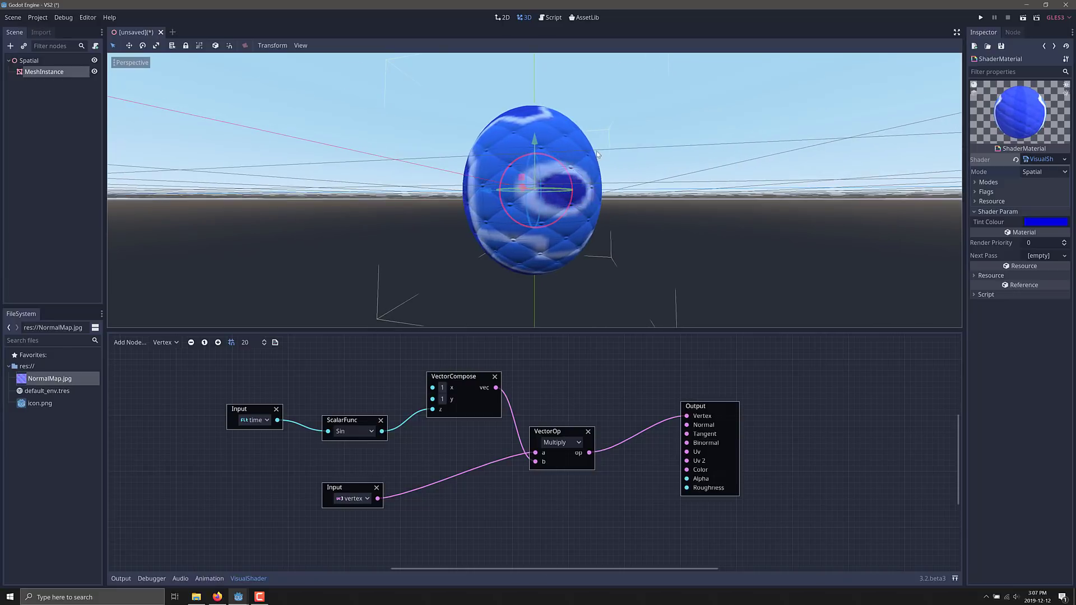
pyautogui.moveTo(659, 201); pyautogui.dragTo(625, 199, button='middle')
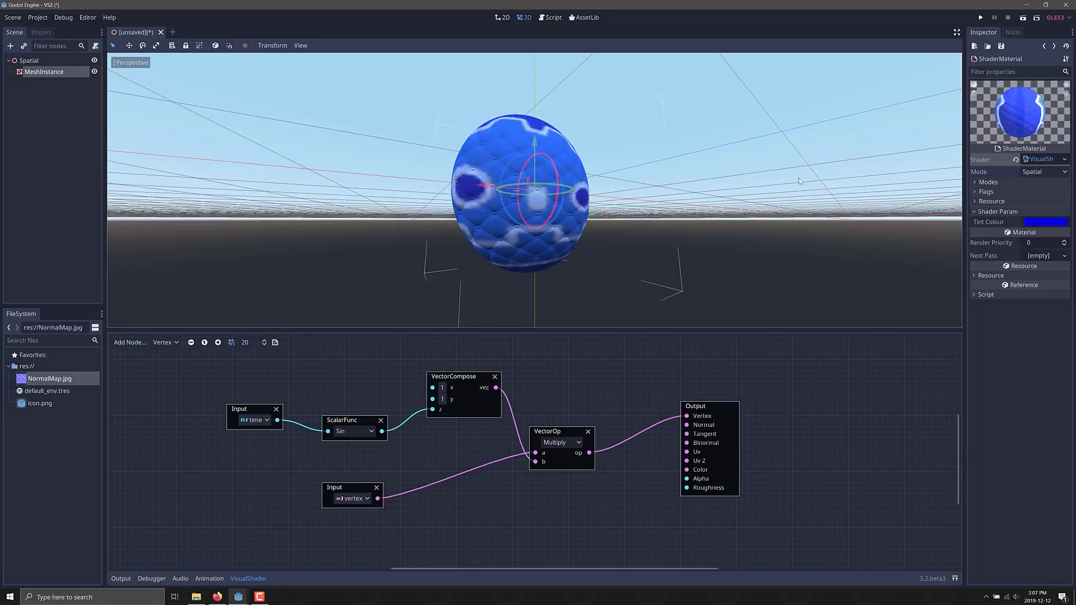
# Step: Change the Tint Colour from blue to dark red, then orbit about 90° around the sphere
pyautogui.click(1046, 222)
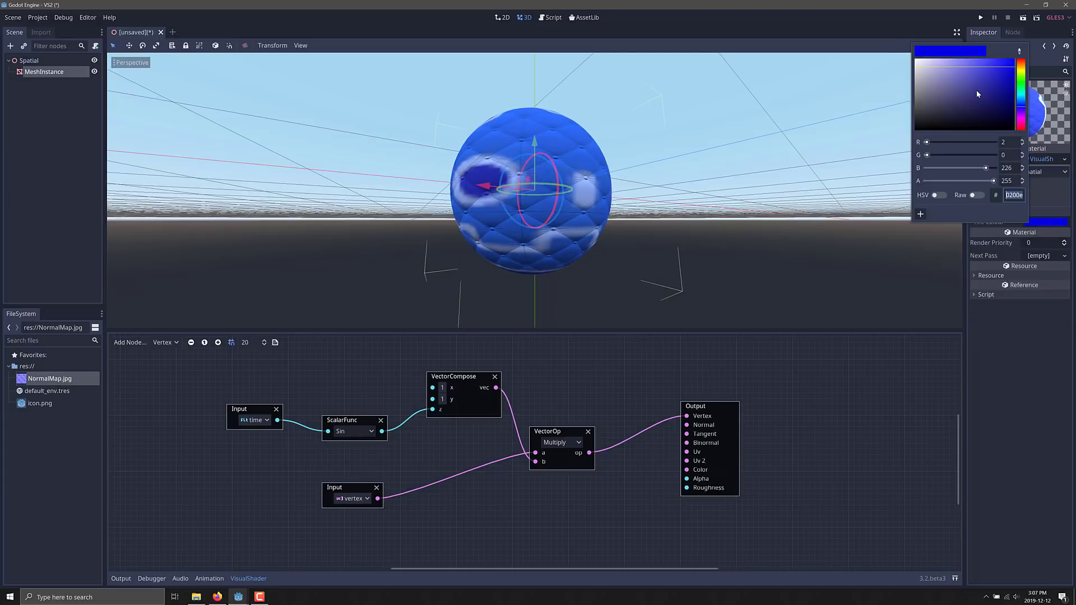
pyautogui.moveTo(977, 90); pyautogui.dragTo(1012, 103)
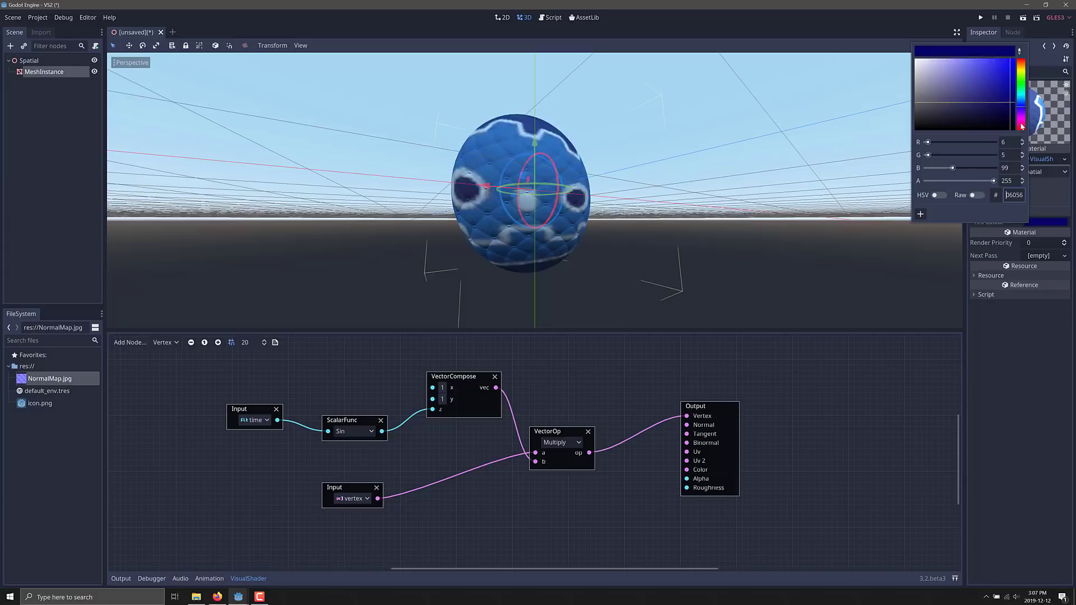
pyautogui.click(1022, 129)
pyautogui.click(637, 246)
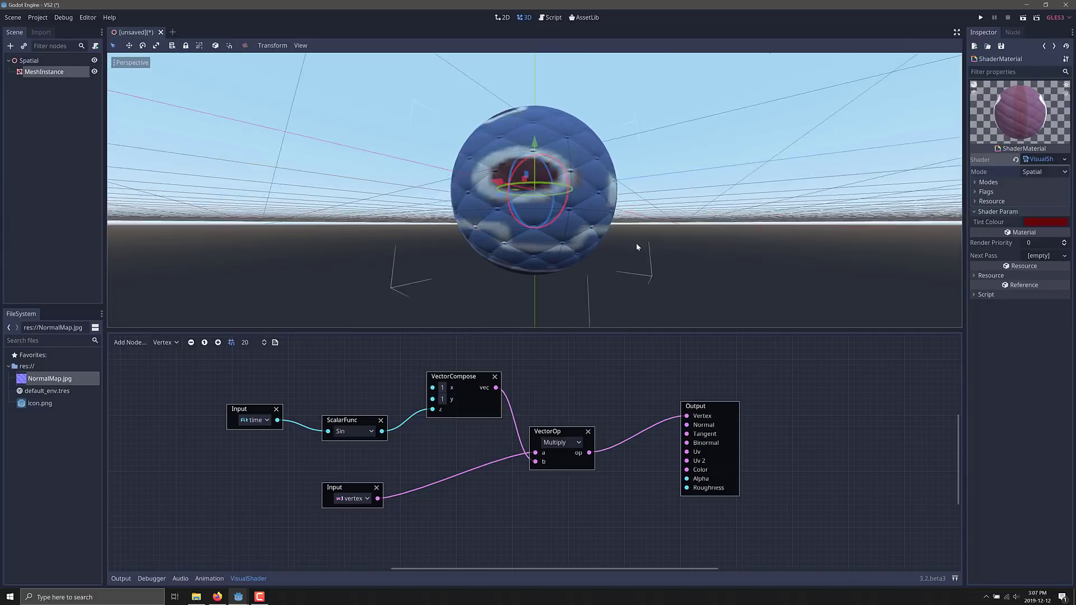
pyautogui.moveTo(637, 246); pyautogui.dragTo(396, 331, button='middle')
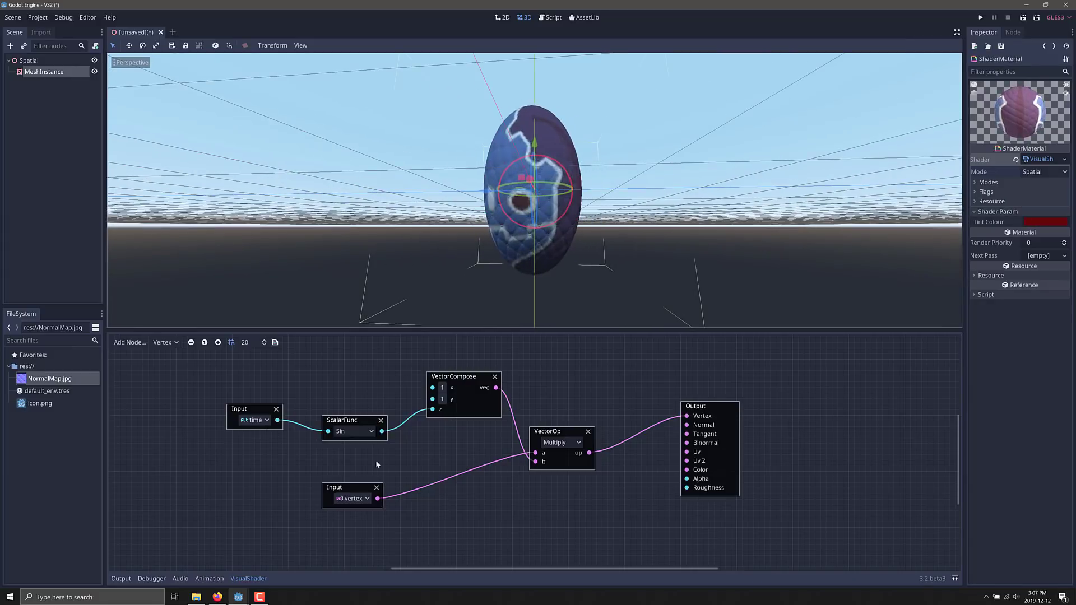
pyautogui.rightClick(779, 383)
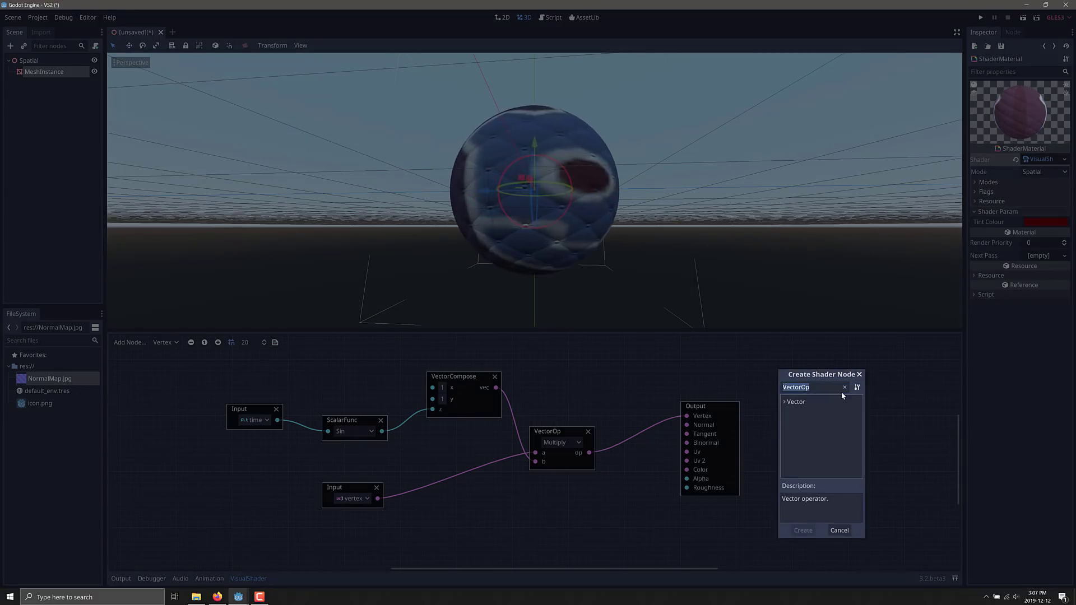
pyautogui.click(844, 388)
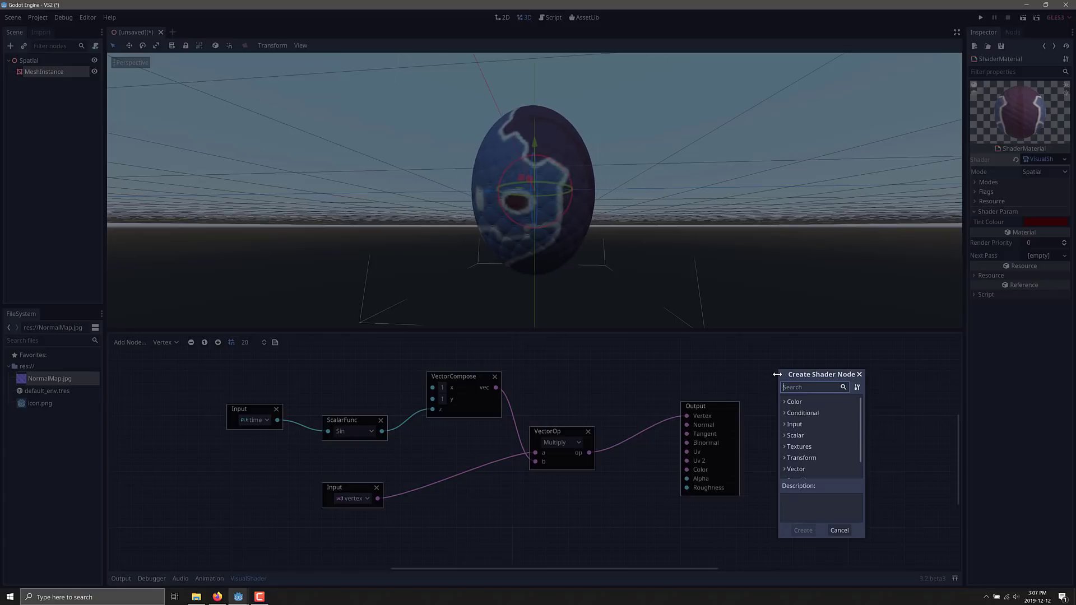
pyautogui.moveTo(777, 374); pyautogui.dragTo(677, 374)
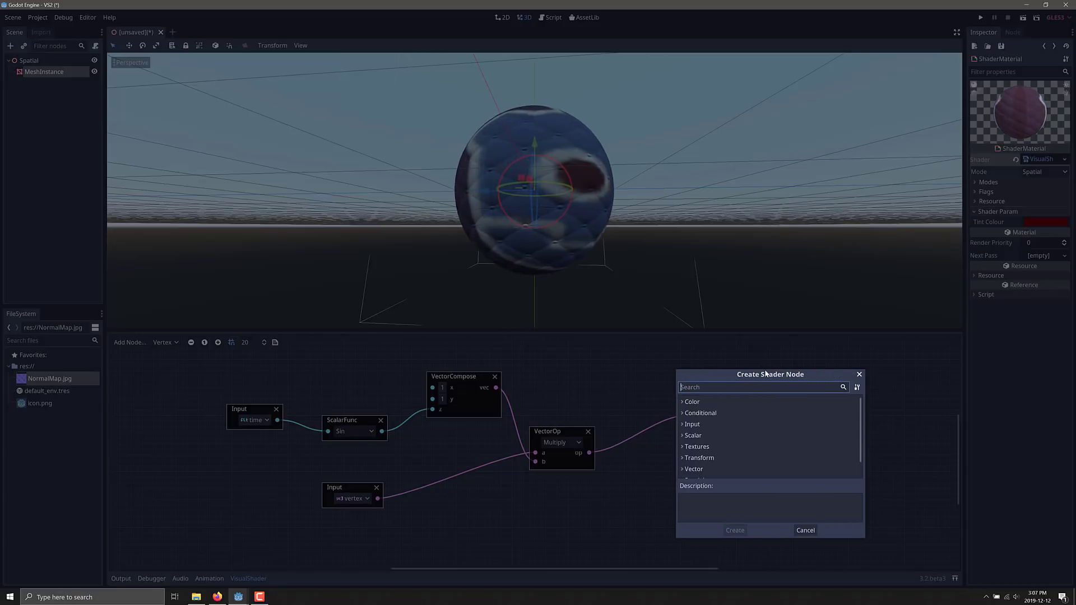
pyautogui.moveTo(765, 371); pyautogui.dragTo(749, 219)
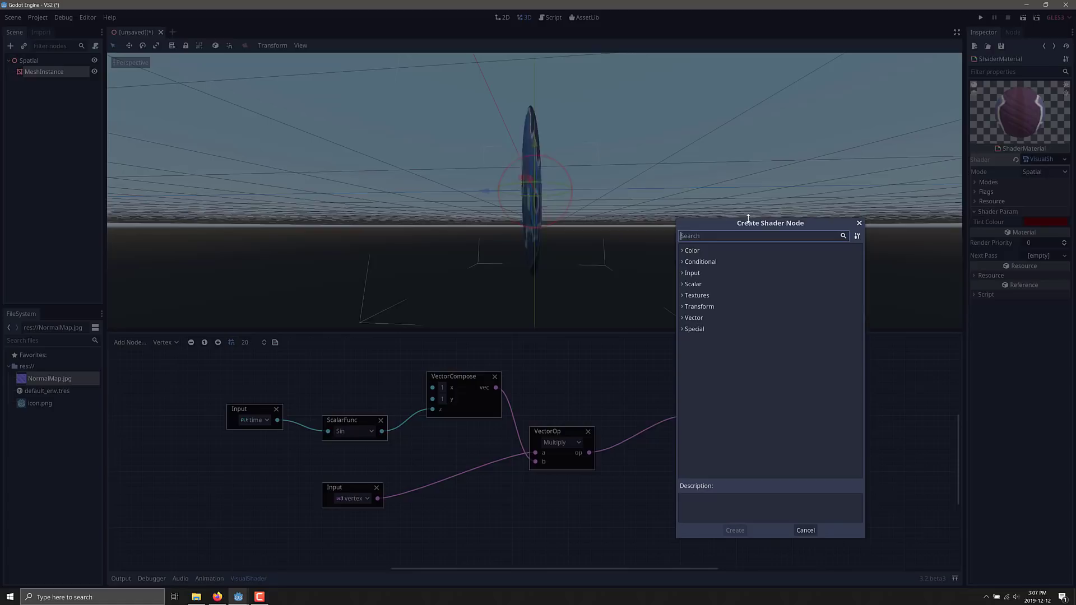
pyautogui.click(682, 251)
pyautogui.click(686, 273)
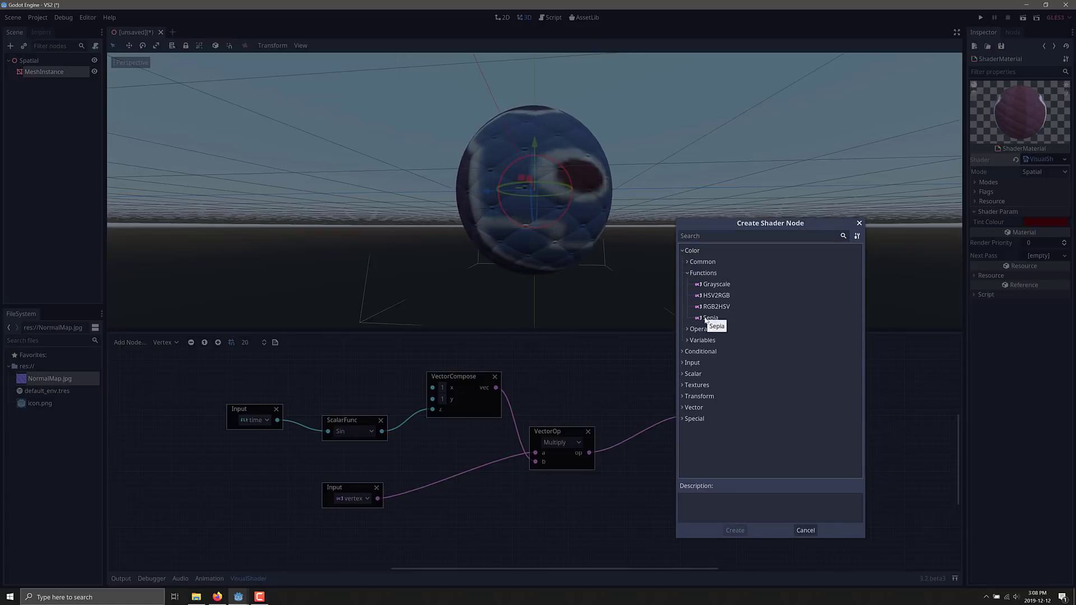
pyautogui.click(682, 351)
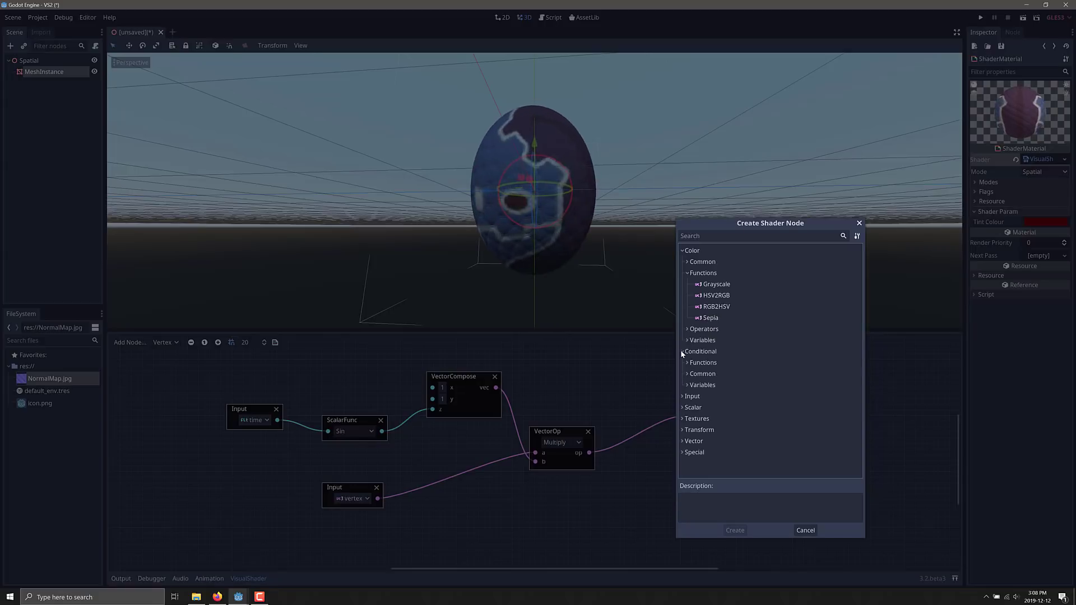
pyautogui.click(687, 363)
pyautogui.scroll(-3, 714, 402)
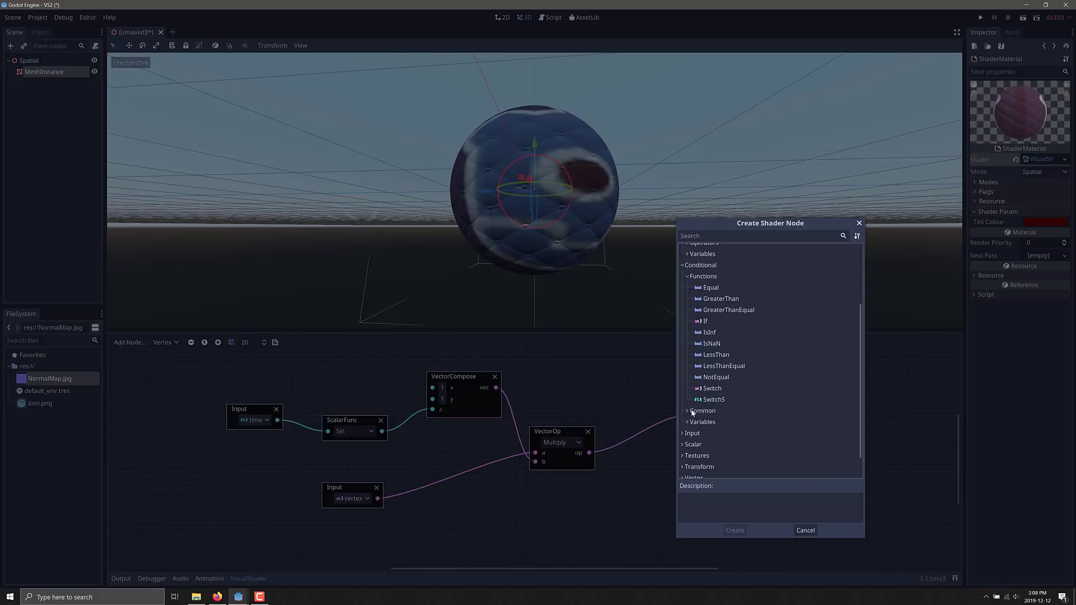
pyautogui.click(688, 411)
pyautogui.scroll(-2, 741, 405)
pyautogui.click(688, 399)
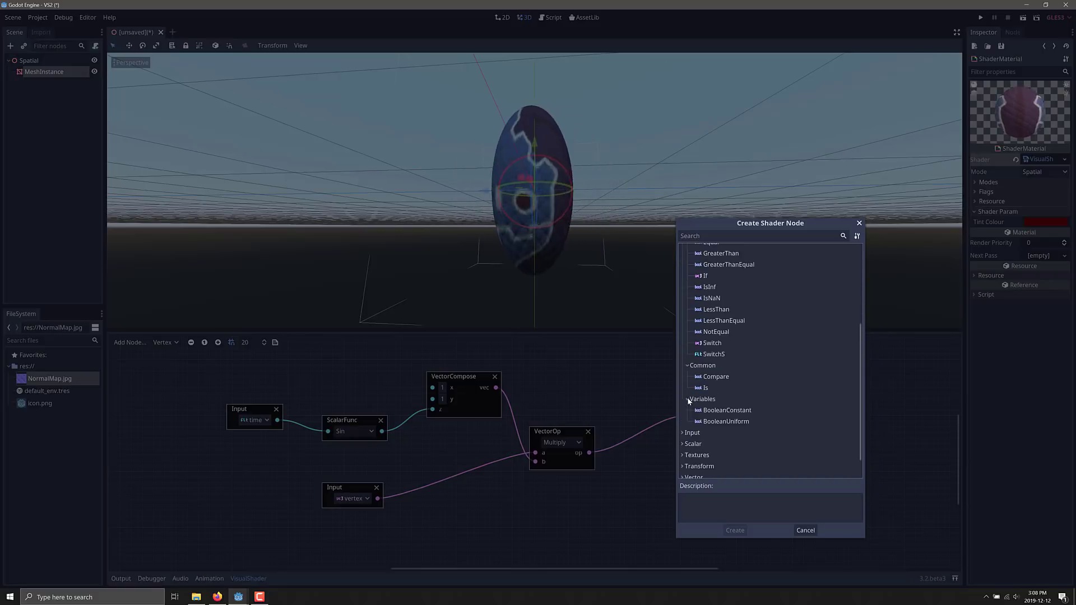
pyautogui.scroll(-1, 732, 371)
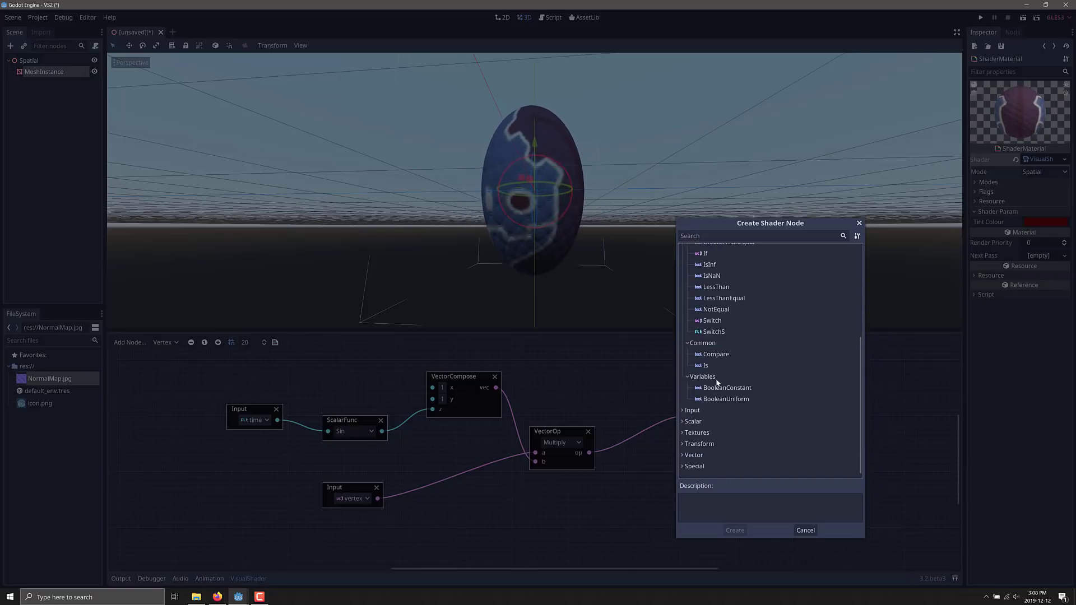
pyautogui.click(683, 411)
pyautogui.scroll(-1, 707, 416)
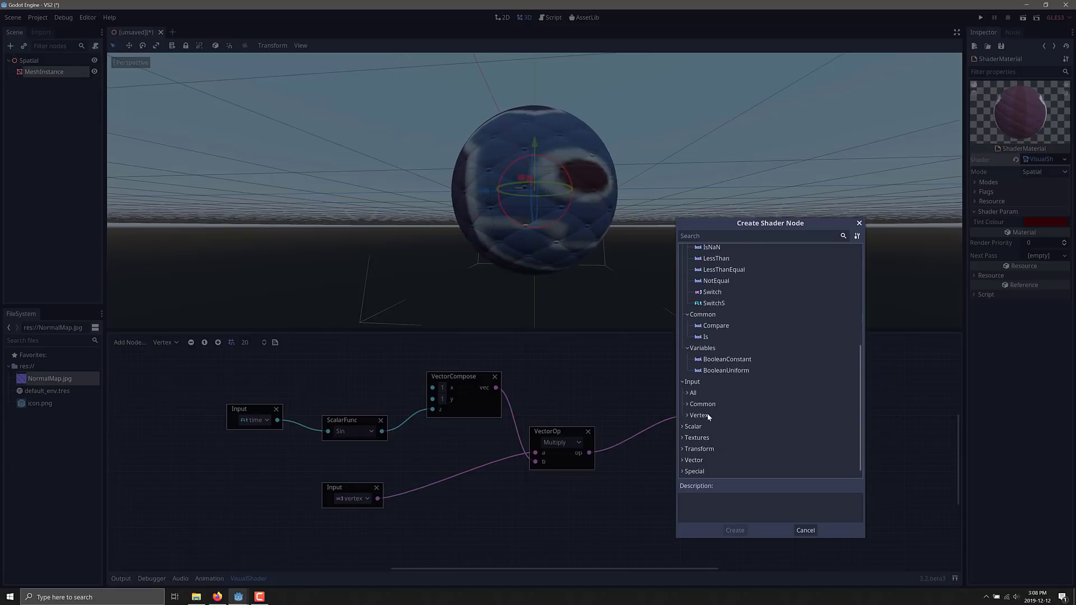
pyautogui.click(691, 395)
pyautogui.scroll(-3, 712, 336)
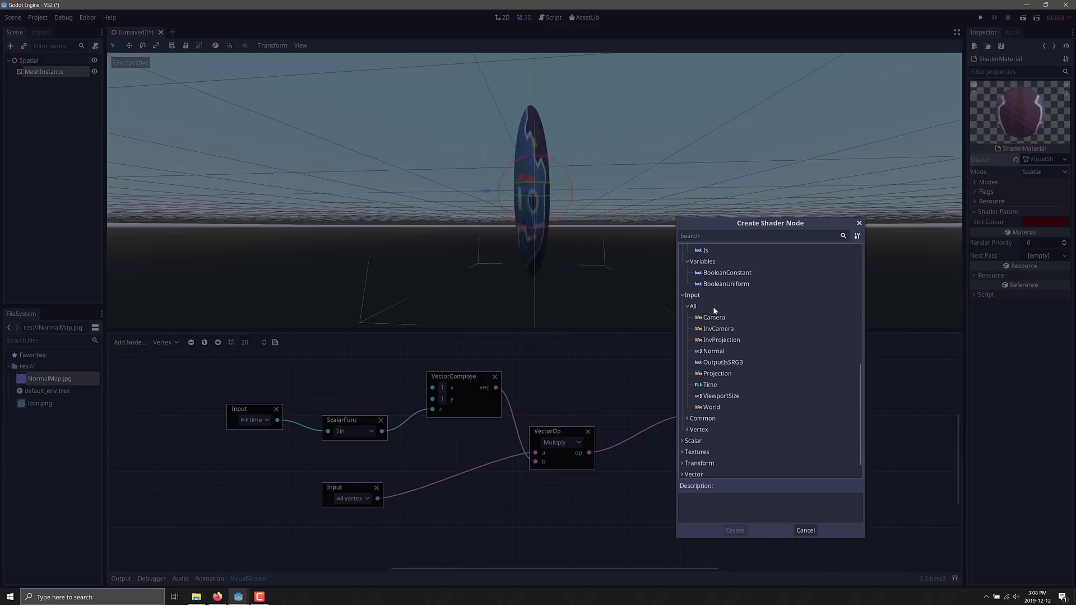
pyautogui.moveTo(719, 323); pyautogui.dragTo(251, 481)
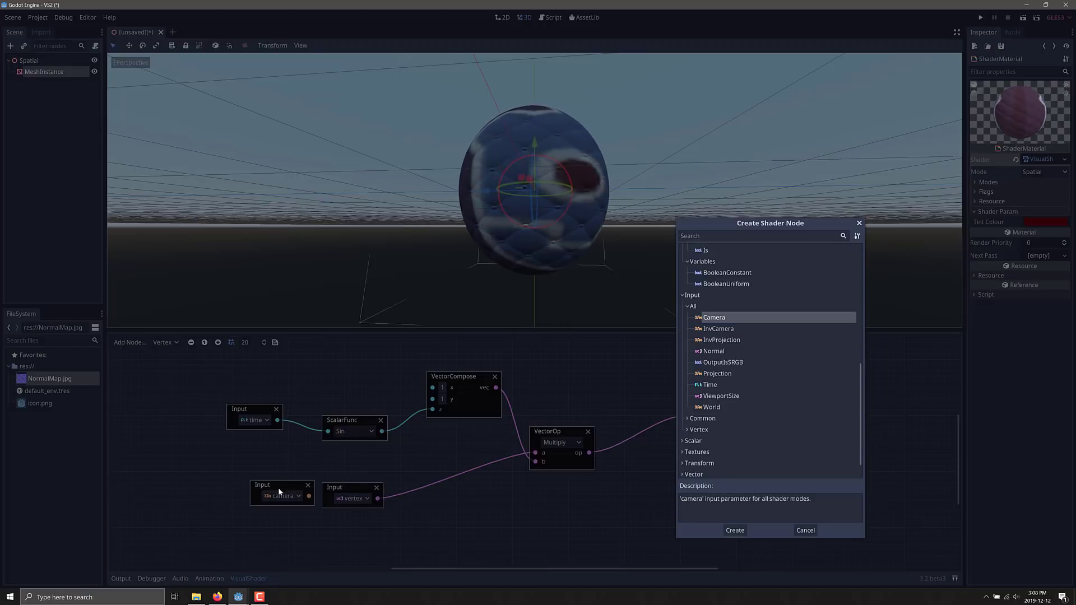
# Step: Delete the camera Input node and compare the Expression and GlobalExpression node descriptions
pyautogui.click(307, 485)
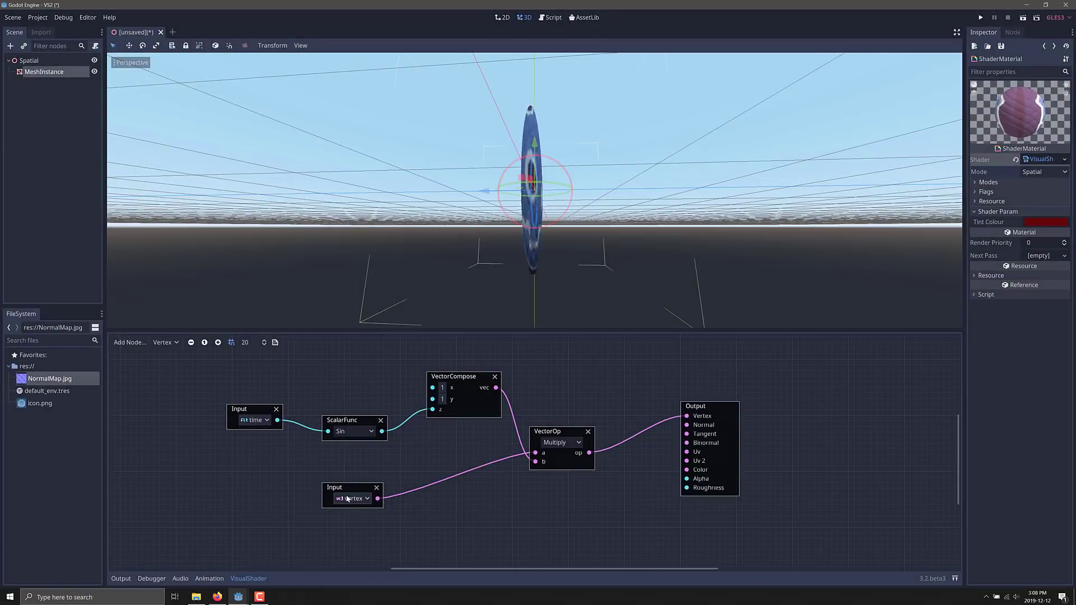
pyautogui.click(131, 343)
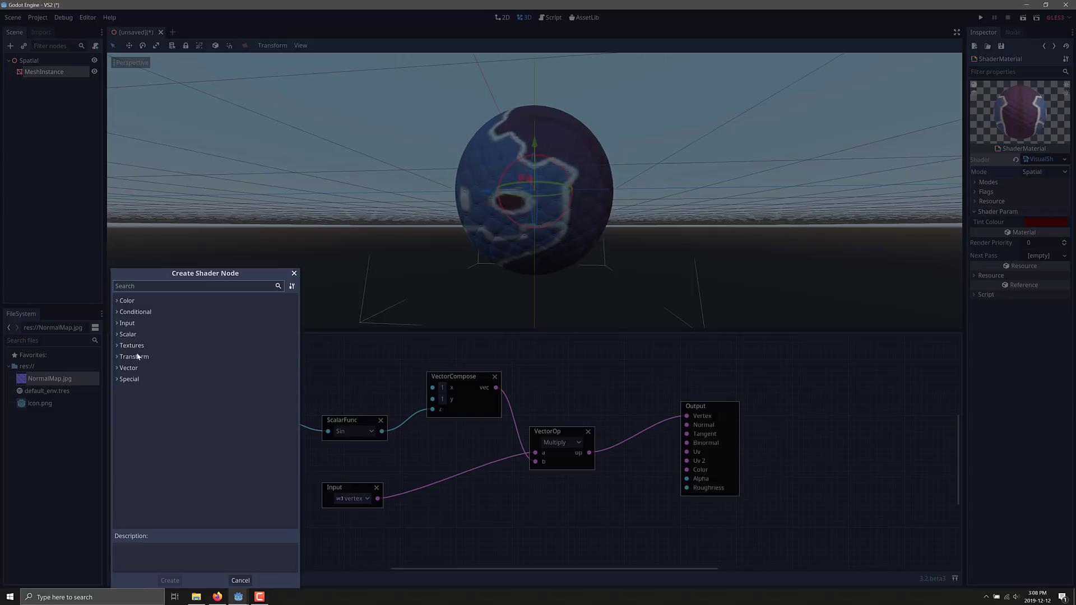
pyautogui.click(118, 381)
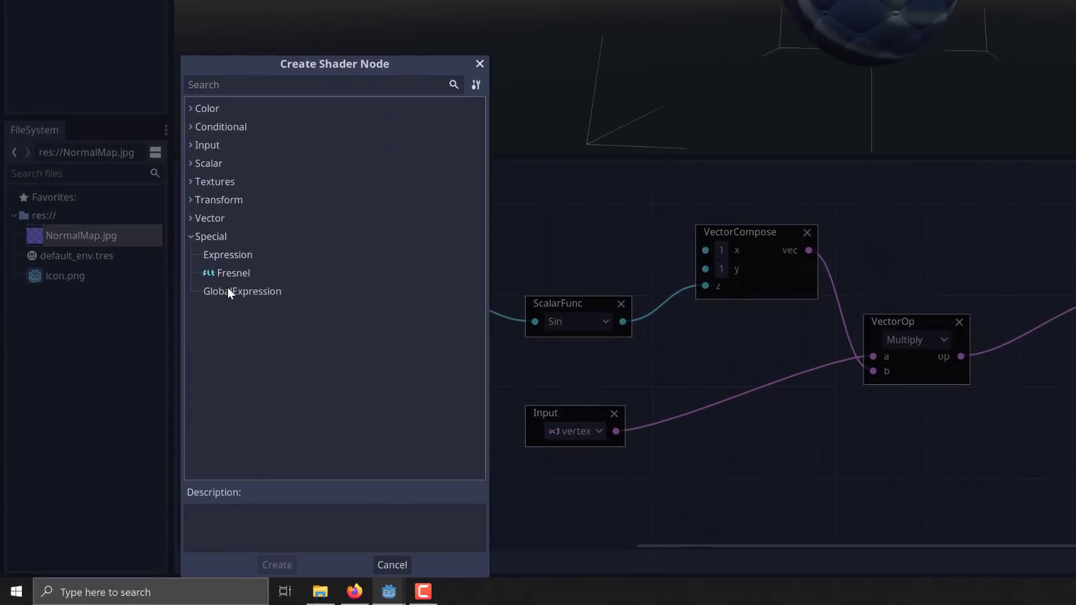
pyautogui.click(140, 411)
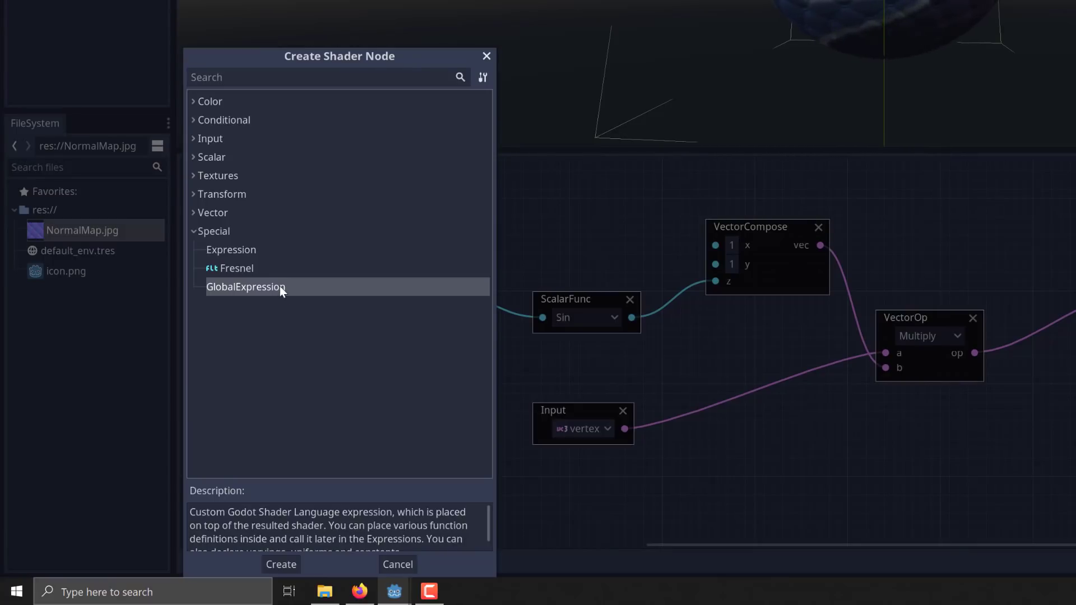
pyautogui.click(254, 250)
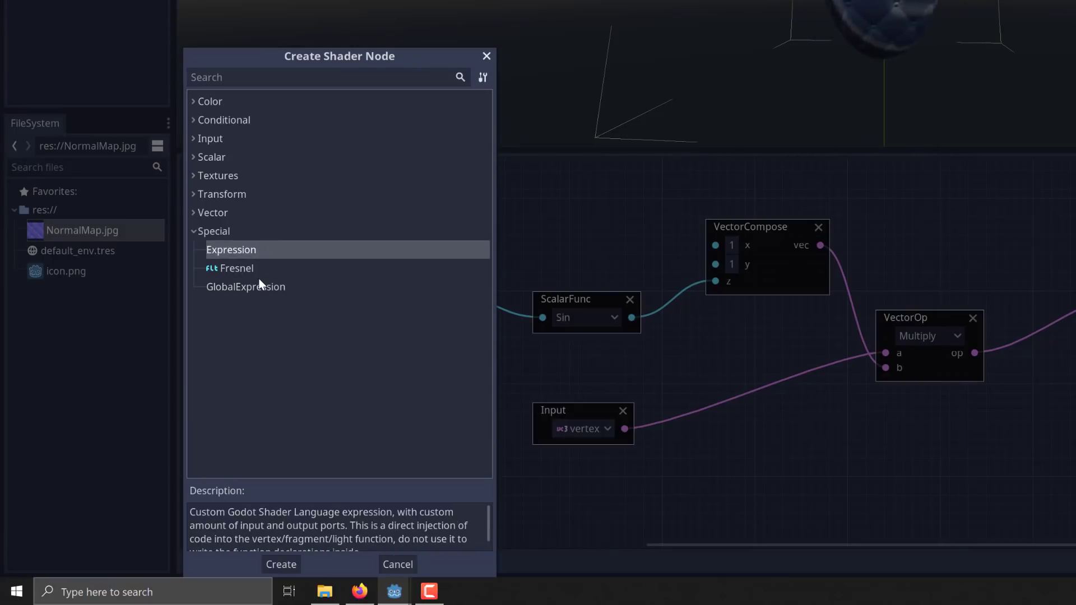
pyautogui.click(246, 287)
pyautogui.click(234, 253)
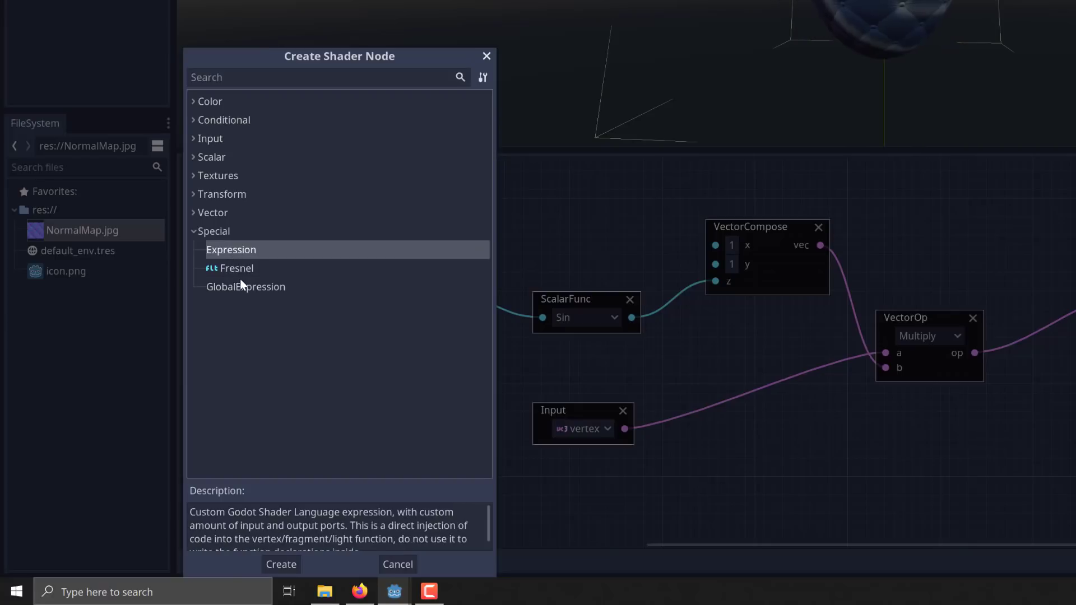
pyautogui.click(241, 283)
pyautogui.click(242, 250)
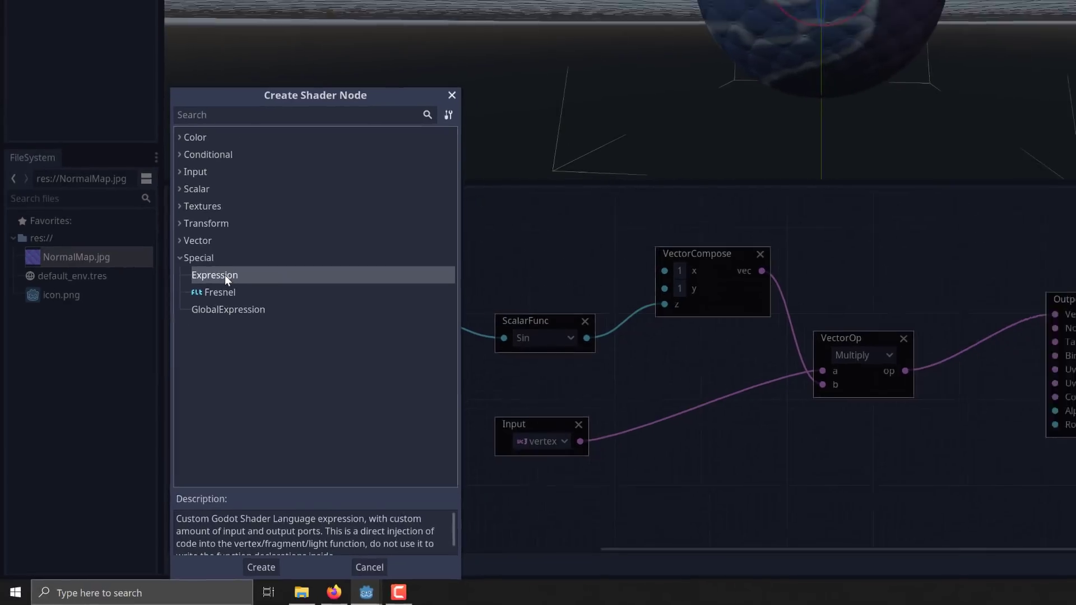
# Step: Add an Expression node beside the Output with a Vector input, and begin editing its code
pyautogui.doubleClick(226, 275)
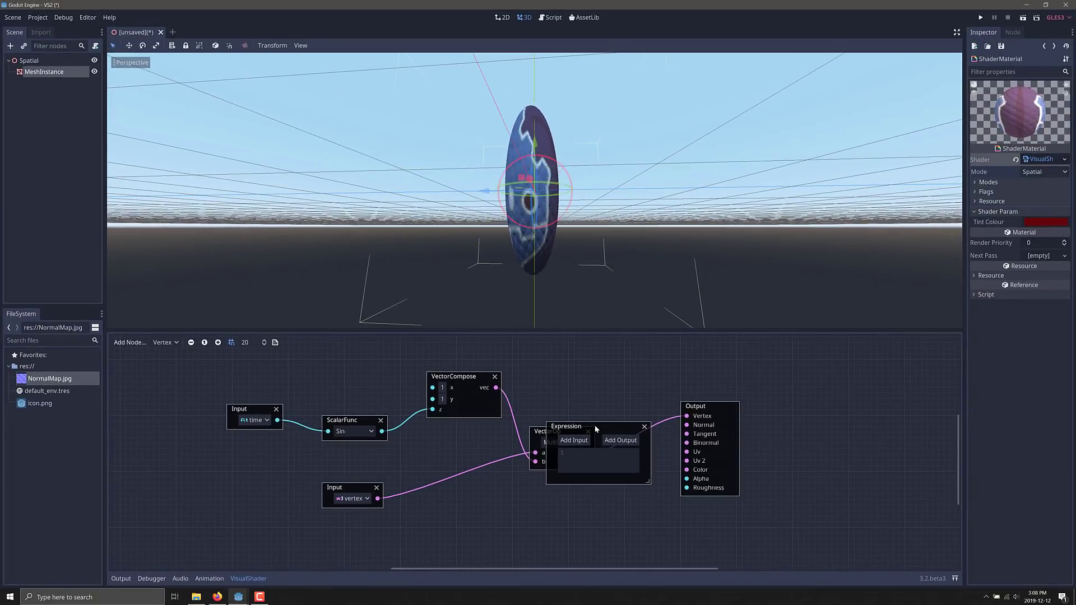
pyautogui.moveTo(595, 429); pyautogui.dragTo(825, 392)
pyautogui.click(803, 400)
pyautogui.click(817, 414)
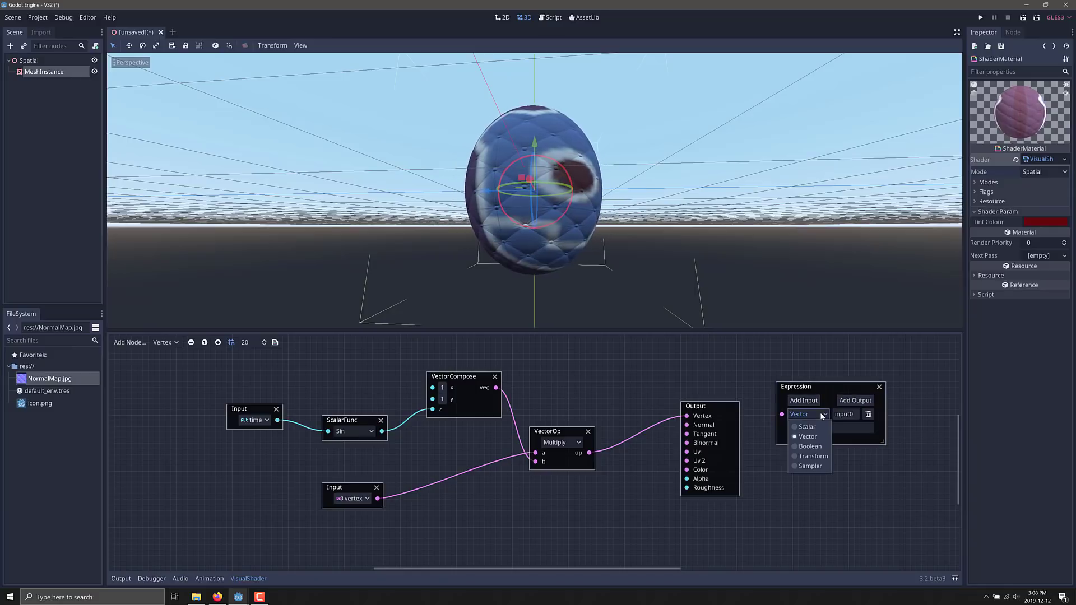
pyautogui.click(805, 400)
pyautogui.click(814, 425)
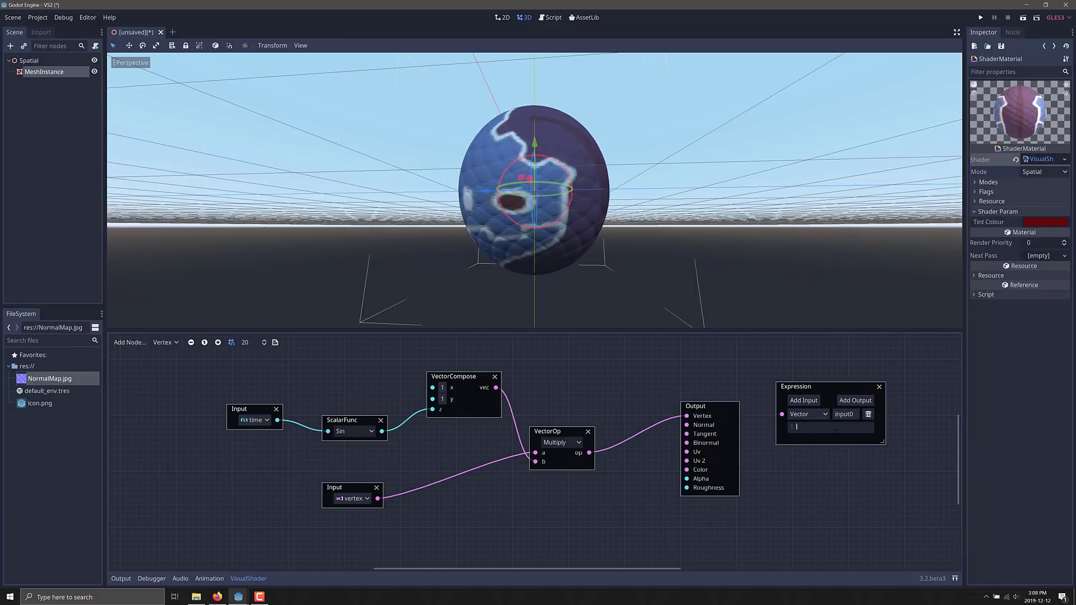
pyautogui.click(879, 388)
pyautogui.moveTo(765, 469); pyautogui.dragTo(811, 473, button='middle')
pyautogui.moveTo(243, 383); pyautogui.dragTo(631, 456)
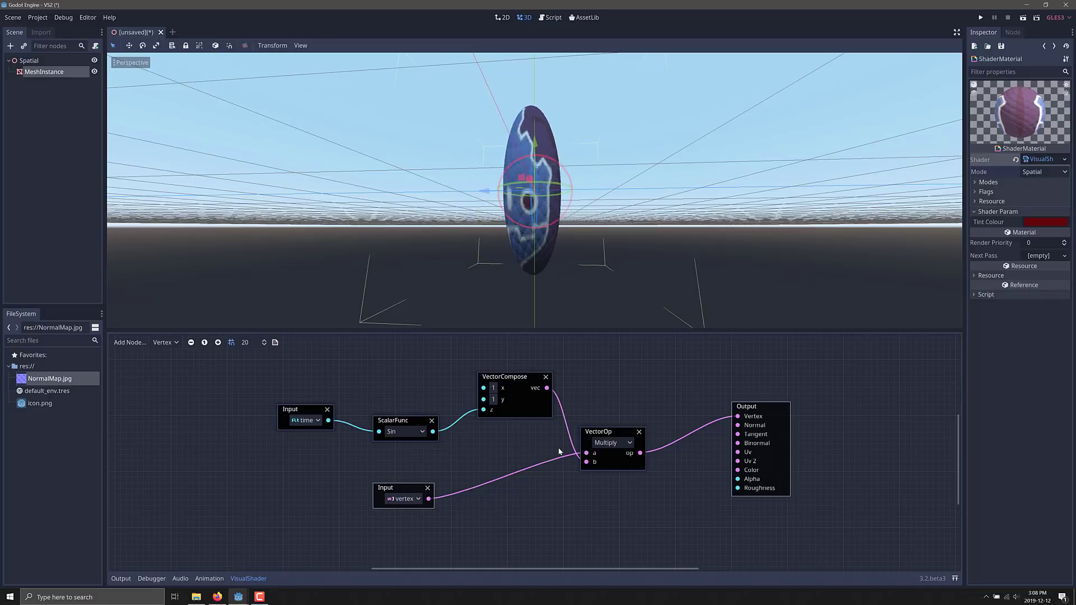
pyautogui.scroll(-4, 562, 458)
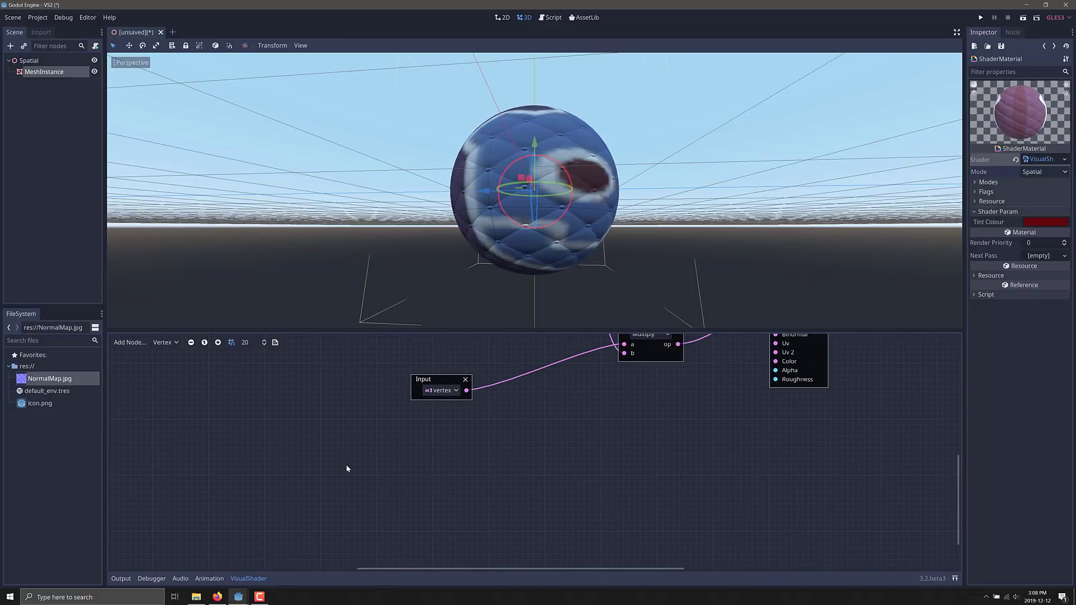
pyautogui.hotkey('ctrl', 'v')
pyautogui.moveTo(435, 455)
pyautogui.mouseDown()
pyautogui.moveTo(530, 474)
pyautogui.moveTo(437, 465)
pyautogui.mouseUp()
pyautogui.moveTo(581, 436); pyautogui.dragTo(193, 527)
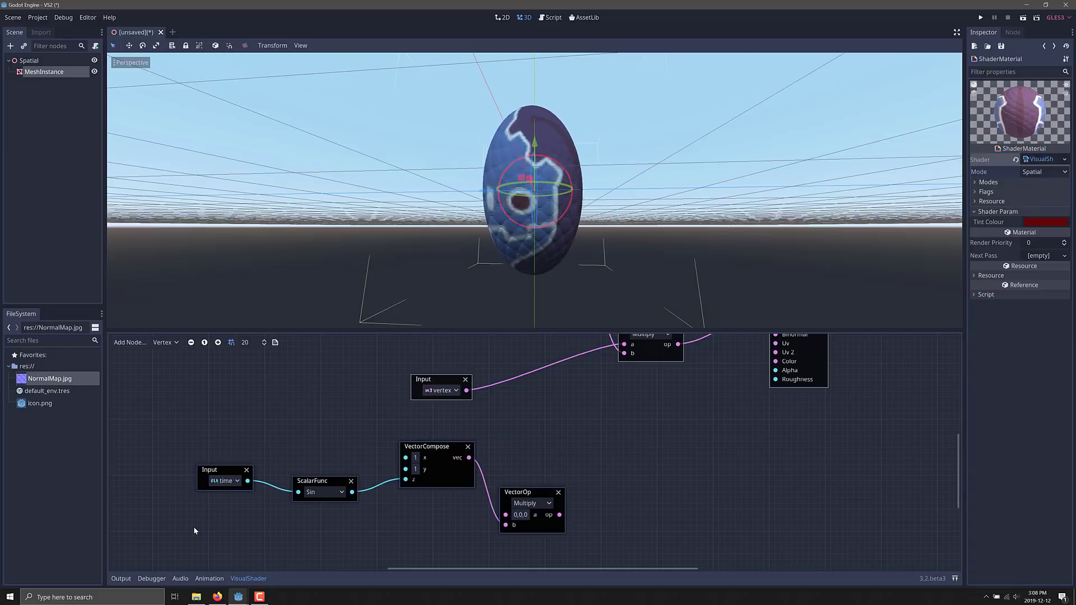
pyautogui.press('Delete')
pyautogui.hotkey('ctrl', 'z')
pyautogui.moveTo(456, 506); pyautogui.dragTo(344, 553, button='middle')
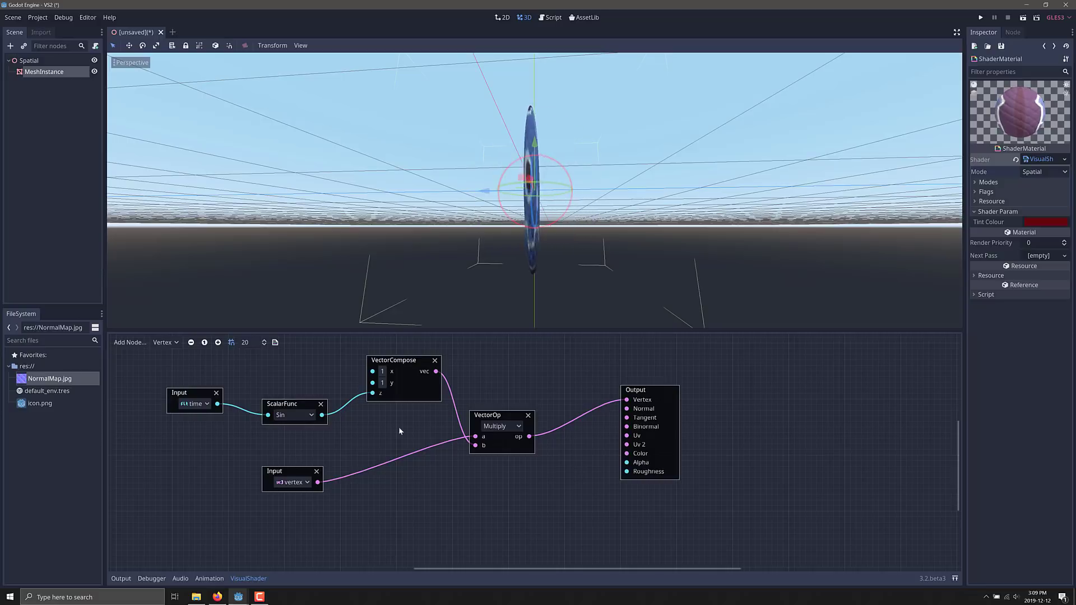
# Step: Inspect the VisualShader resource, return to the ShaderMaterial, and dismiss the Shader options without converting
pyautogui.click(1054, 47)
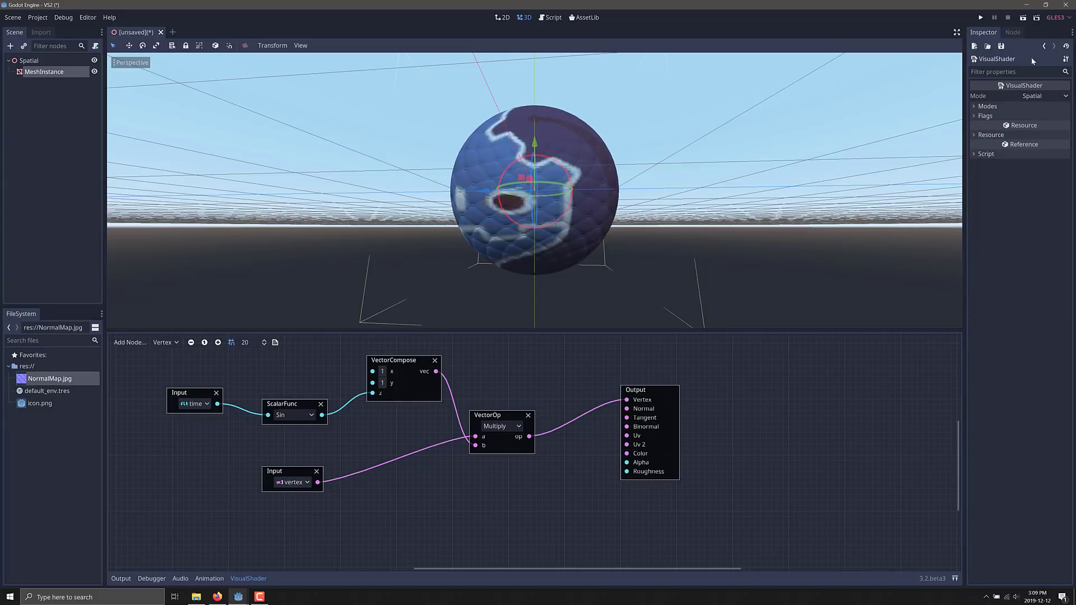
pyautogui.click(1045, 48)
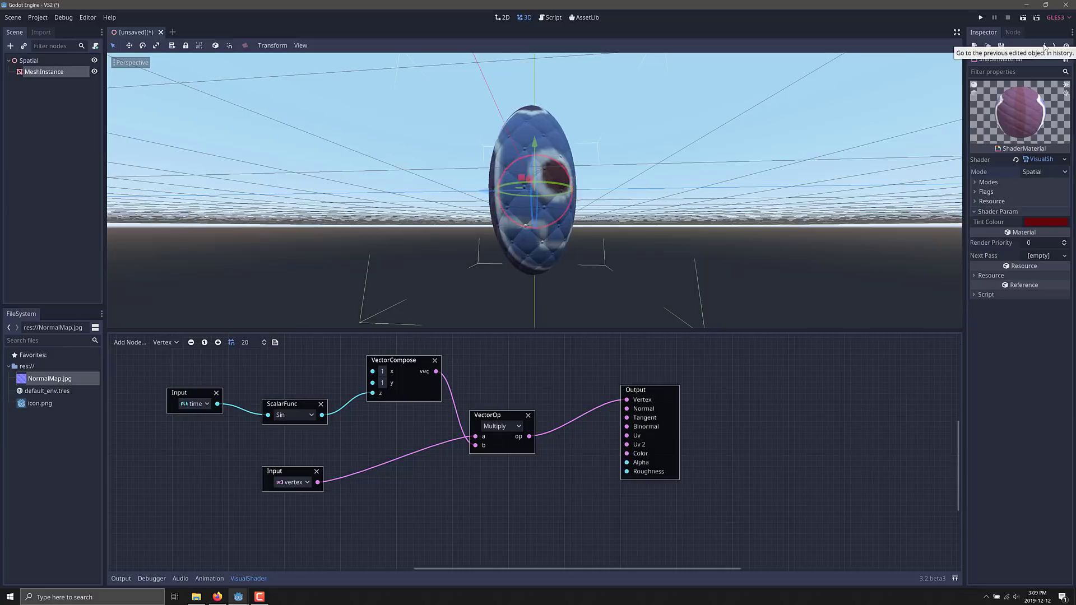
pyautogui.click(1064, 159)
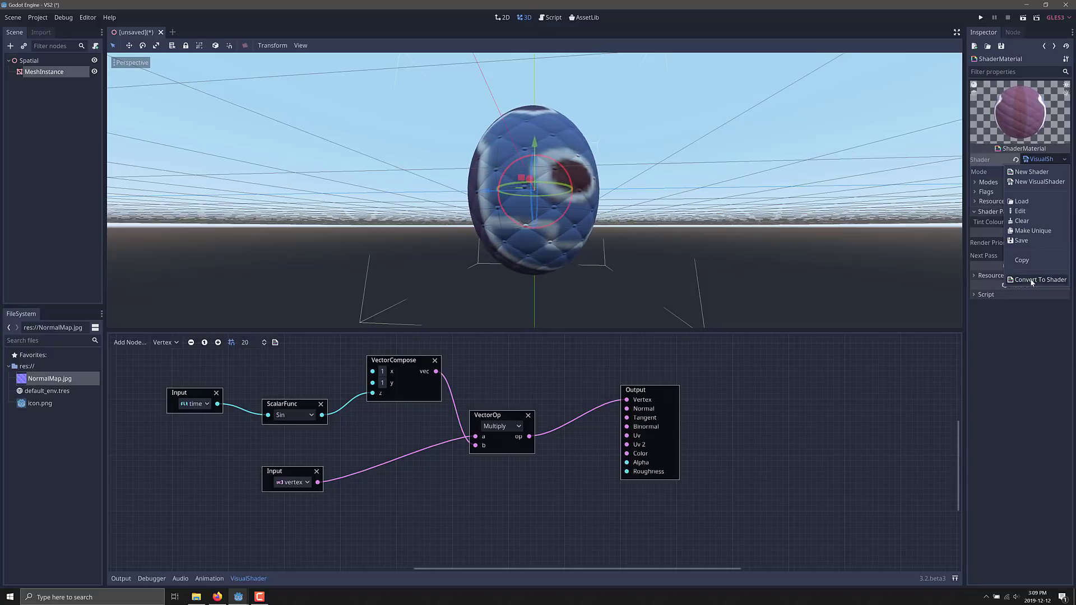
pyautogui.click(897, 359)
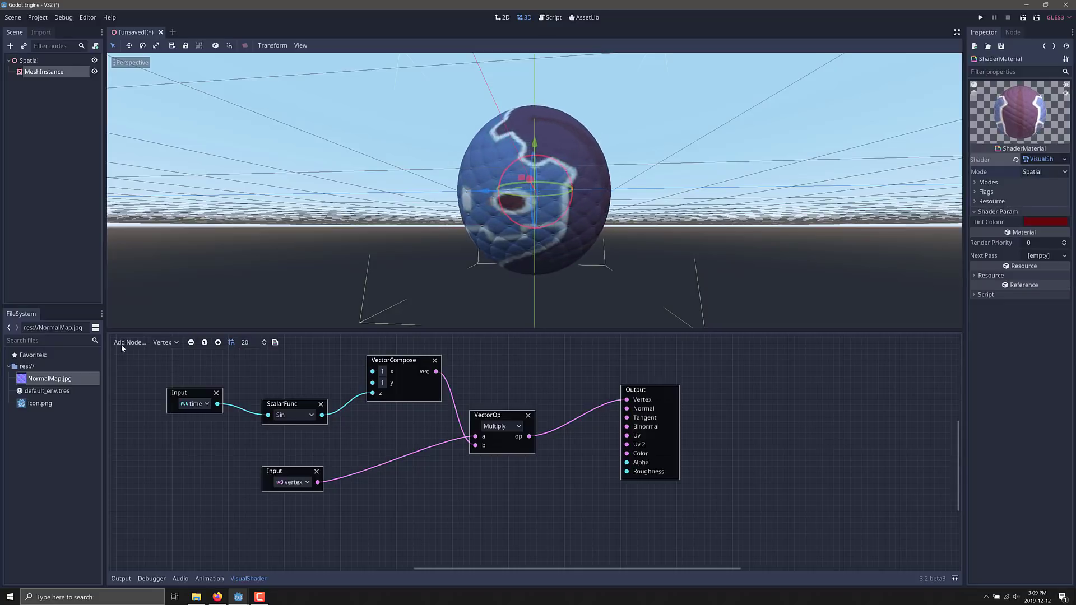
# Step: Display the generated shader code beside the vertex graph and scroll through it
pyautogui.click(275, 342)
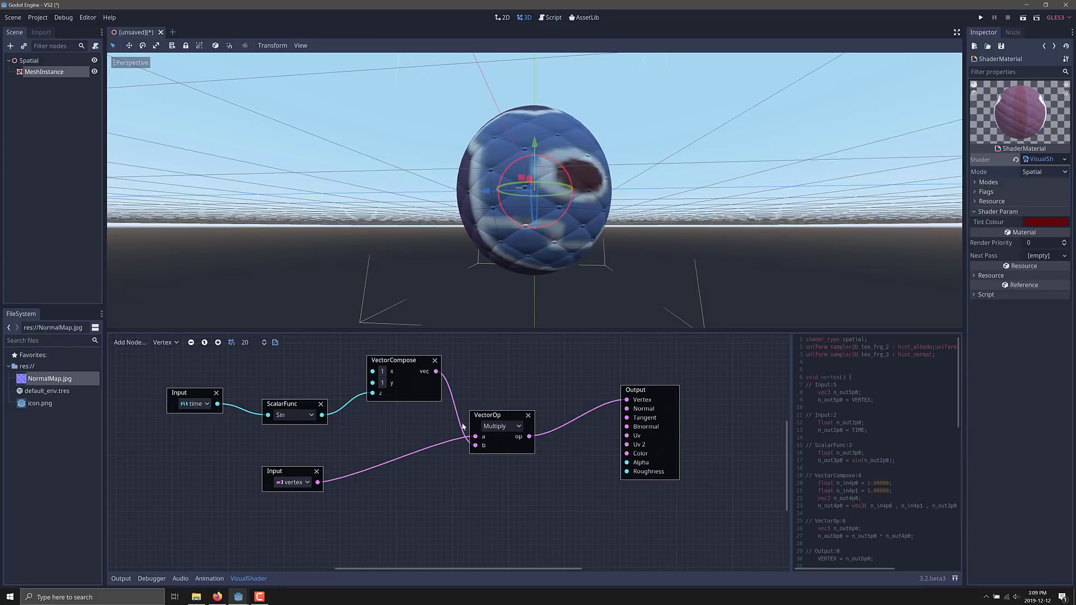
pyautogui.scroll(-8, 822, 445)
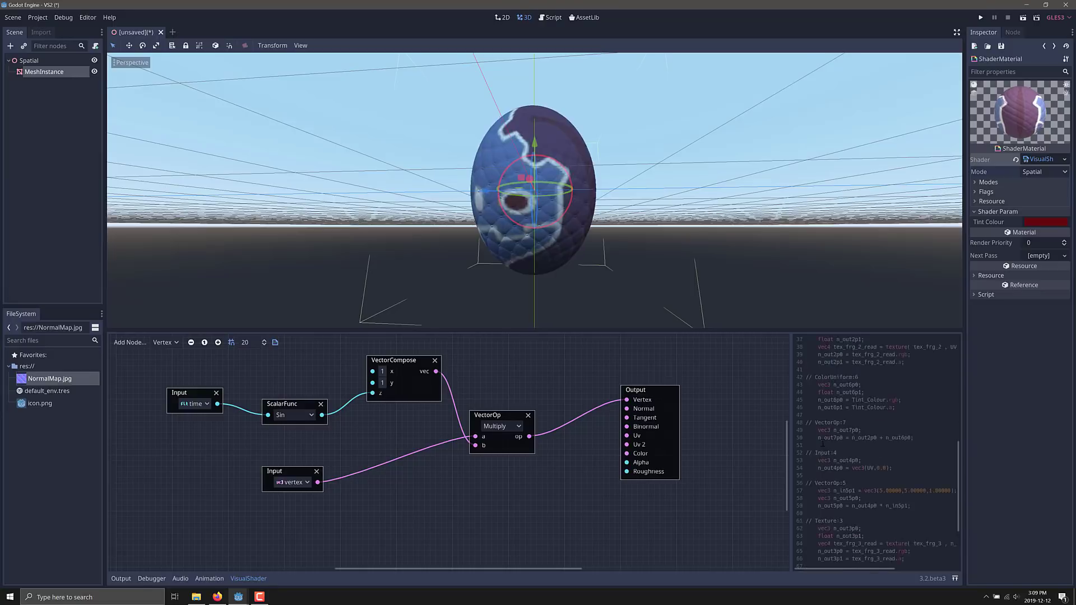
pyautogui.scroll(-8, 821, 444)
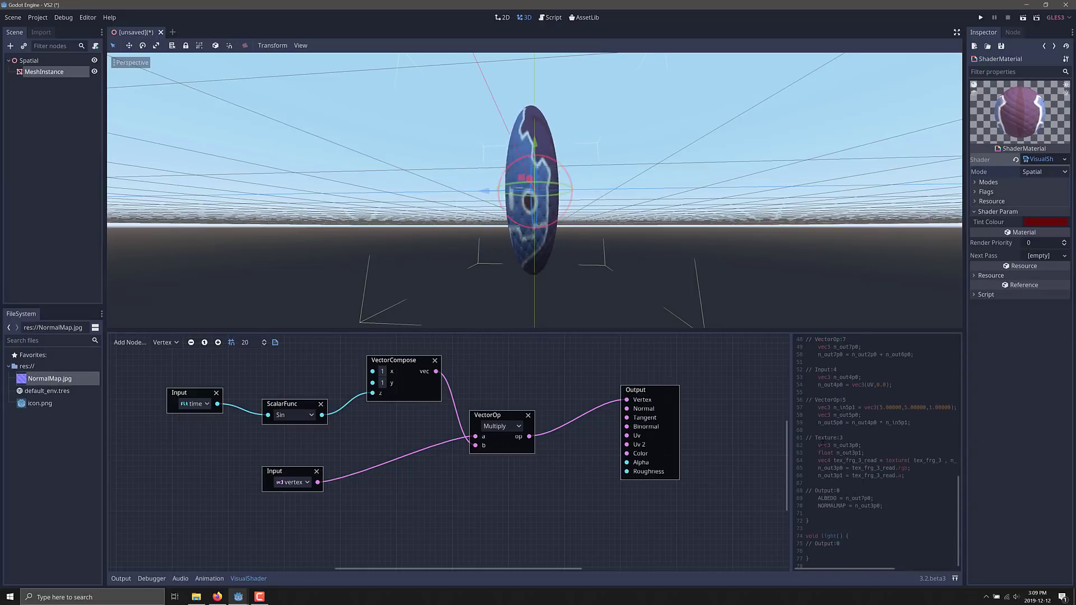
pyautogui.scroll(15, 822, 444)
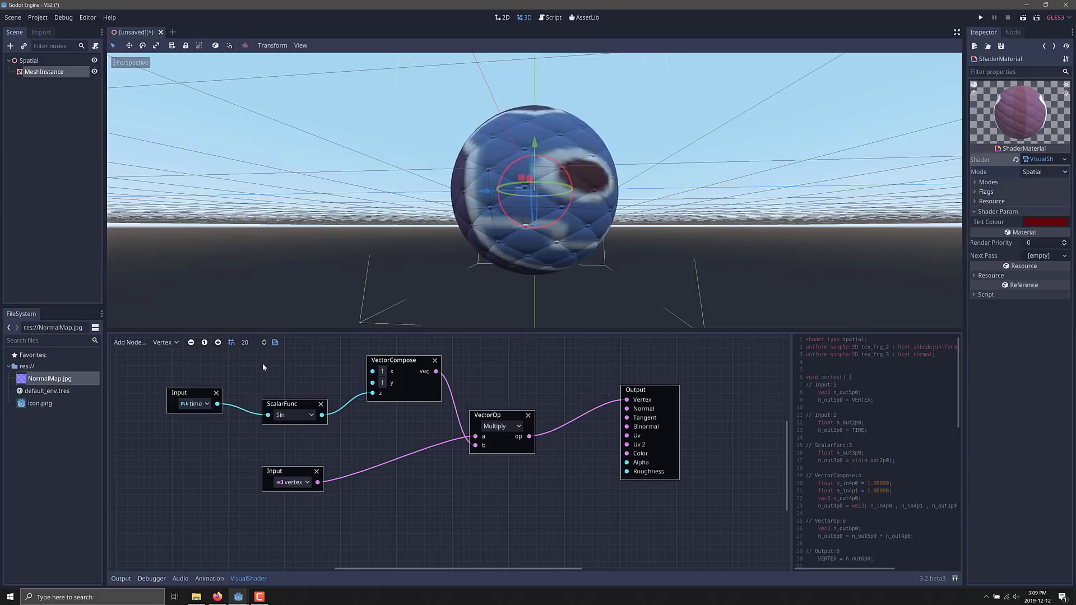
# Step: Switch the visual shader graph to the Fragment stage and scroll through the generated code
pyautogui.click(175, 344)
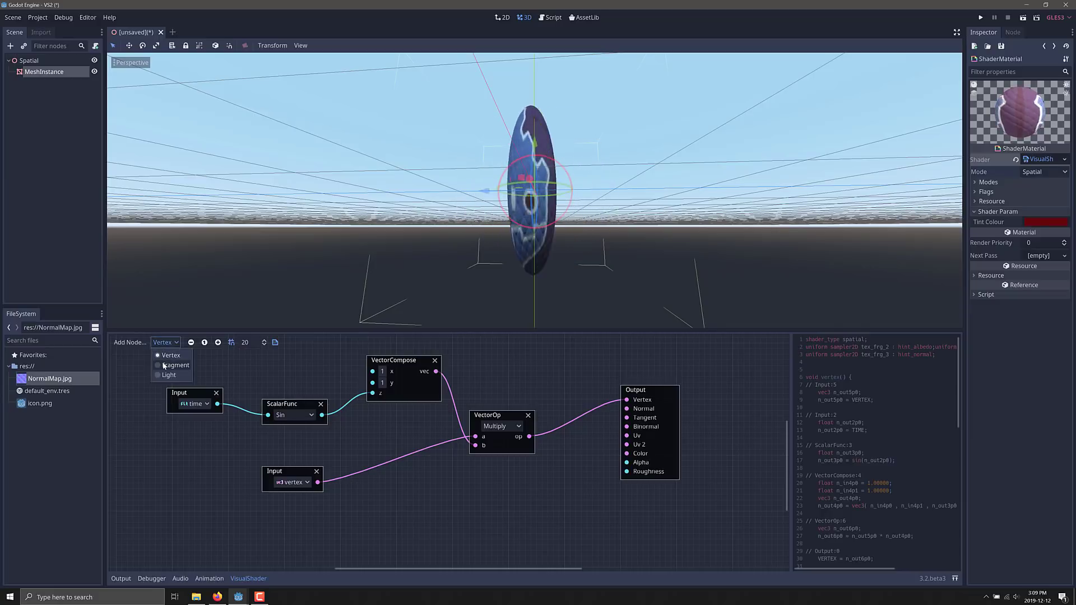
pyautogui.click(164, 365)
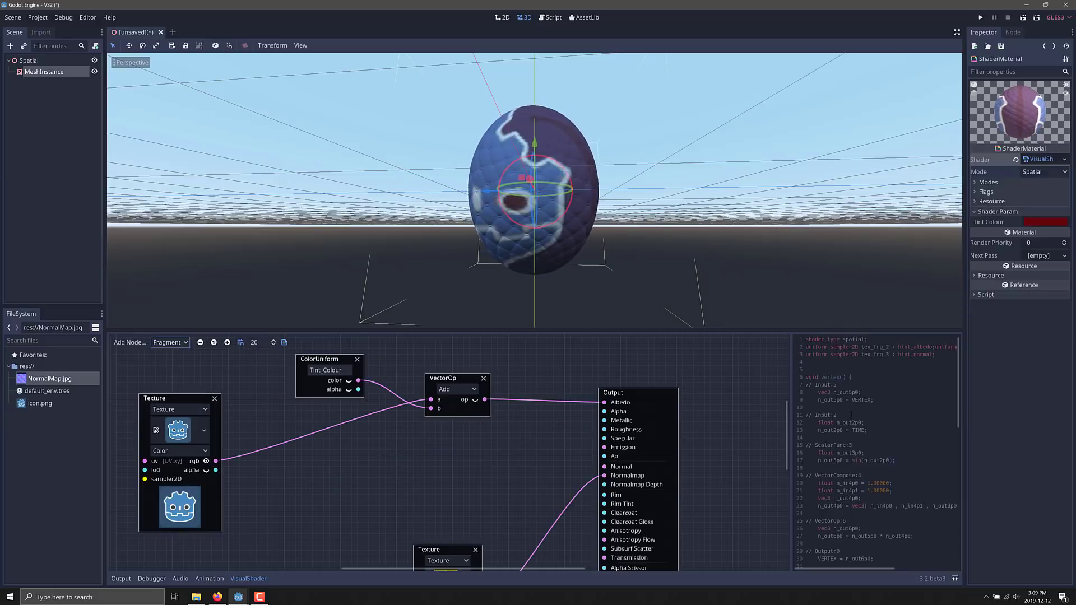
pyautogui.scroll(-9, 876, 388)
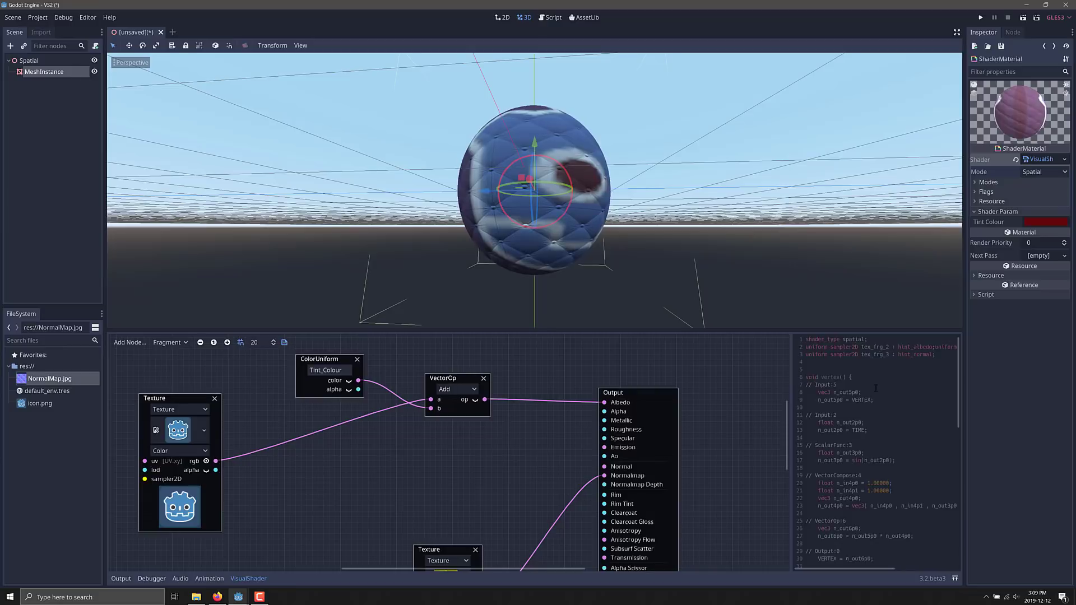
pyautogui.scroll(3, 869, 392)
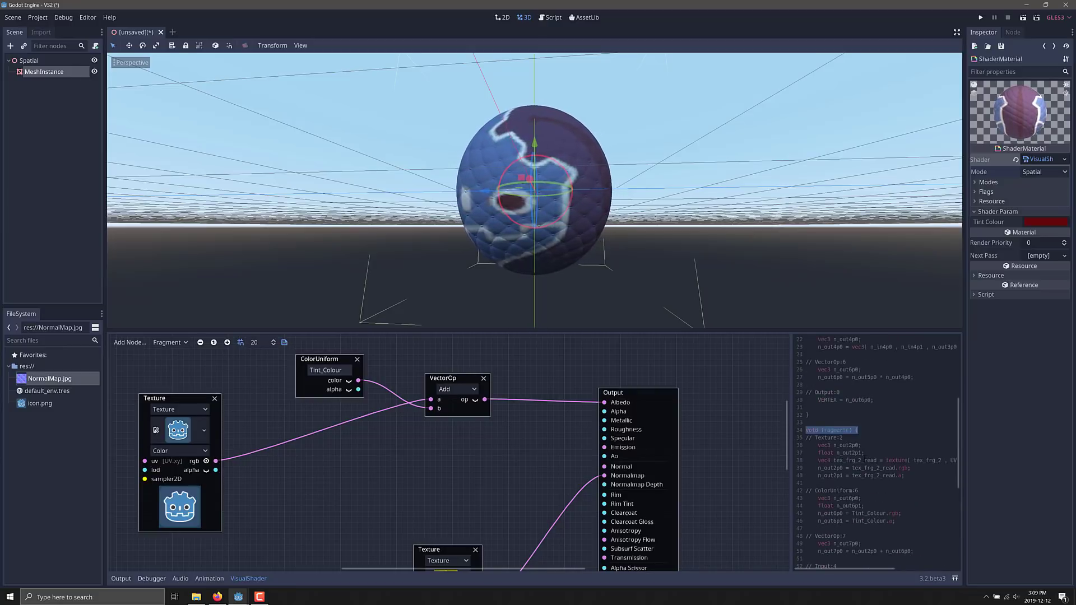
pyautogui.scroll(-8, 892, 464)
pyautogui.scroll(14, 892, 463)
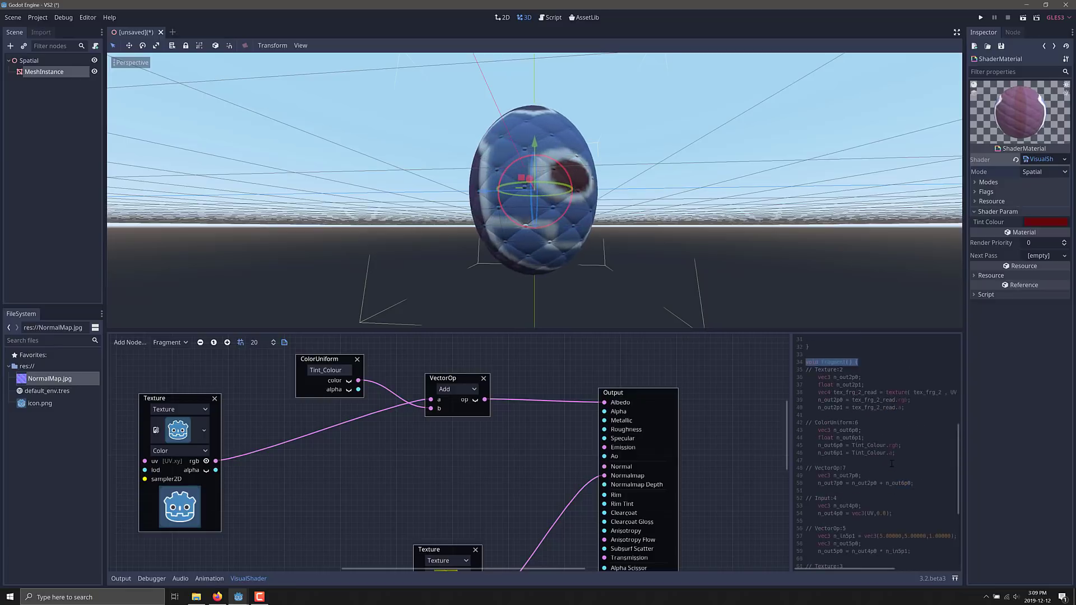
pyautogui.scroll(1, 873, 441)
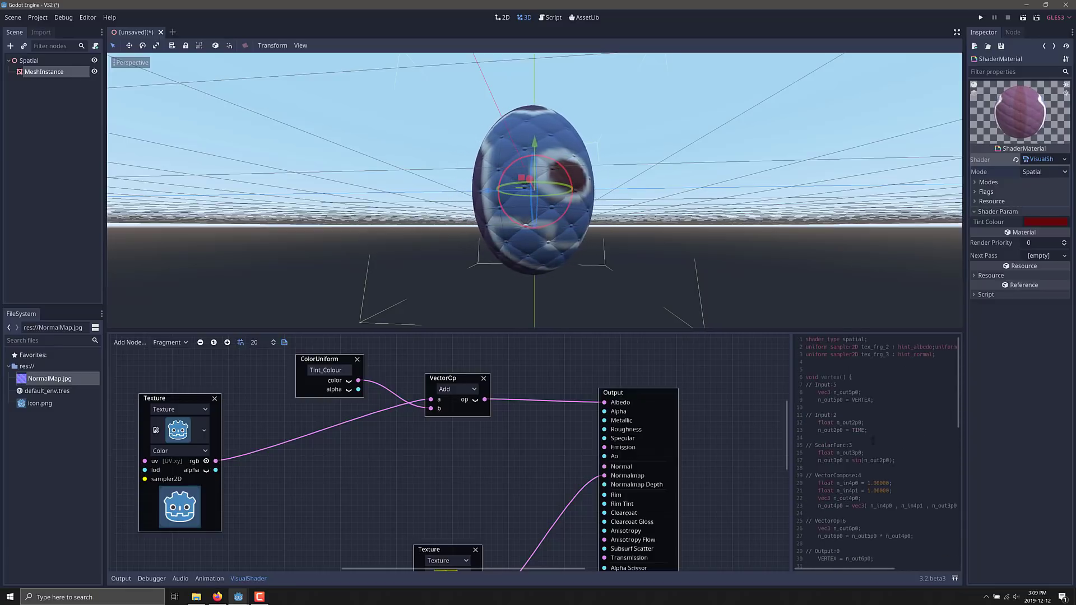
# Step: Highlight the vertex function's opening line and the hint_albedo keyword in the generated code
pyautogui.tripleClick(868, 374)
pyautogui.scroll(-16, 862, 430)
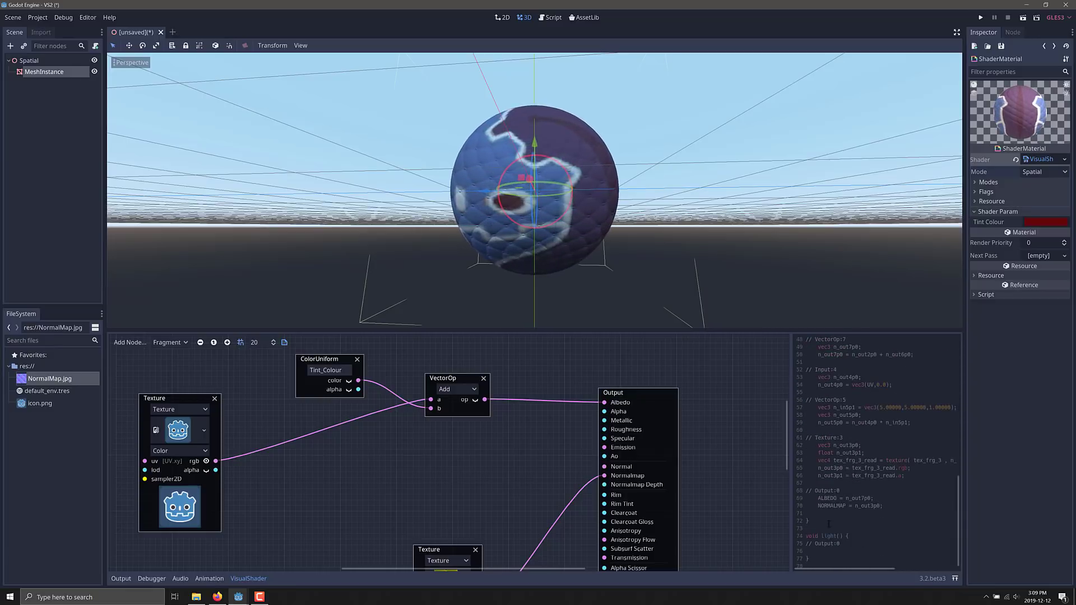
pyautogui.scroll(16, 878, 523)
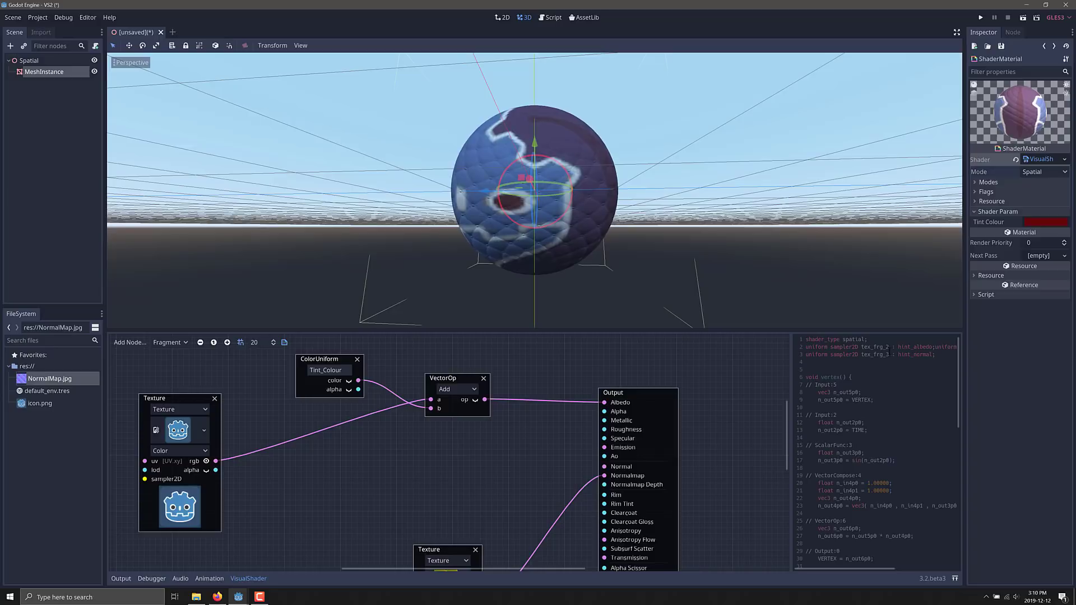
pyautogui.doubleClick(916, 347)
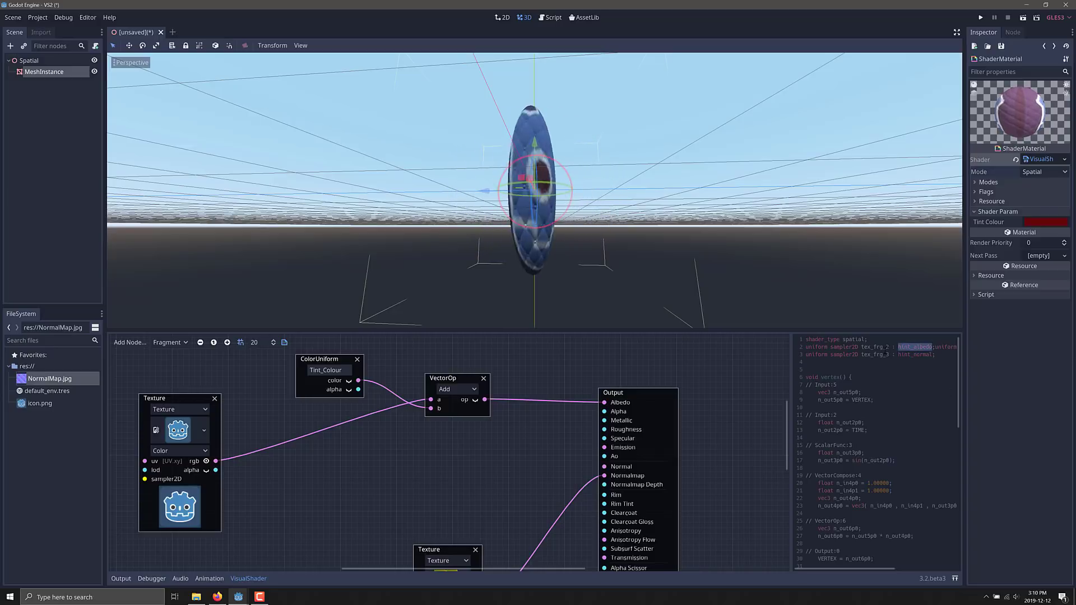
pyautogui.click(864, 468)
pyautogui.scroll(-1, 853, 424)
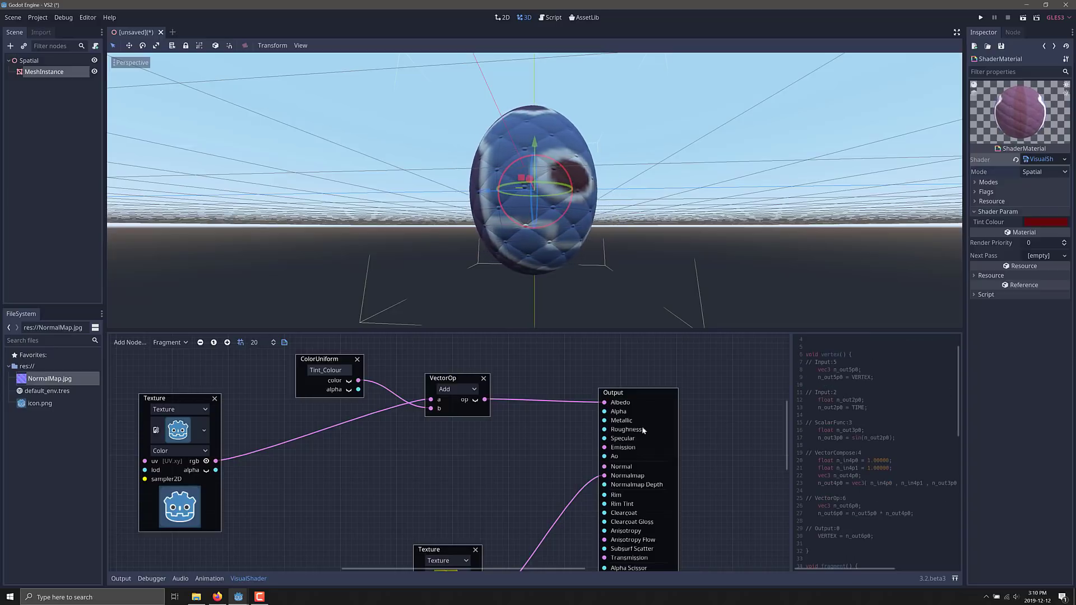
pyautogui.scroll(-4, 504, 493)
pyautogui.scroll(4, 529, 495)
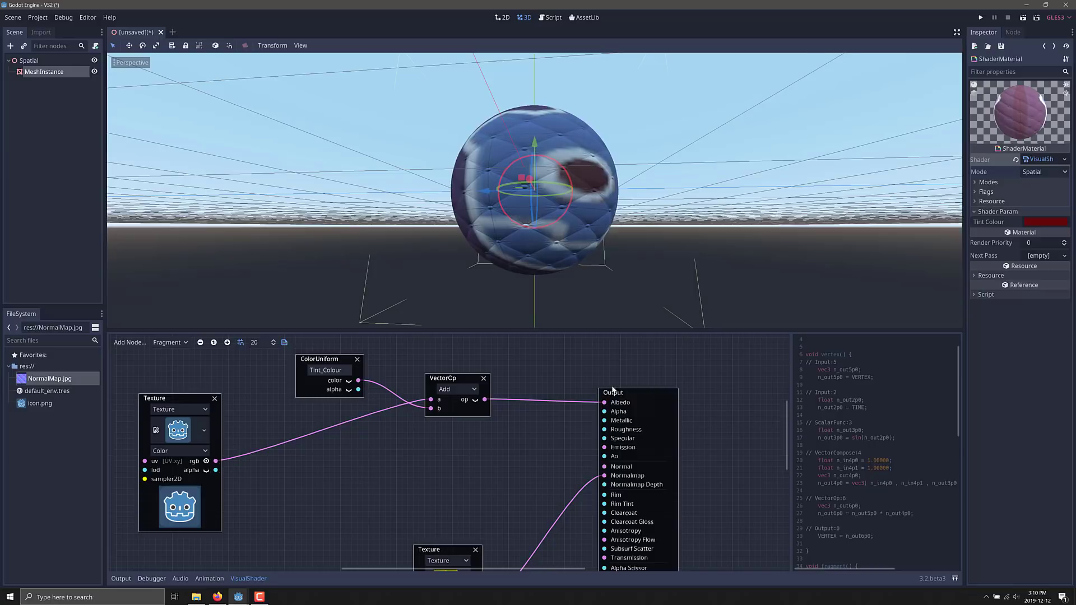
pyautogui.scroll(2, 835, 445)
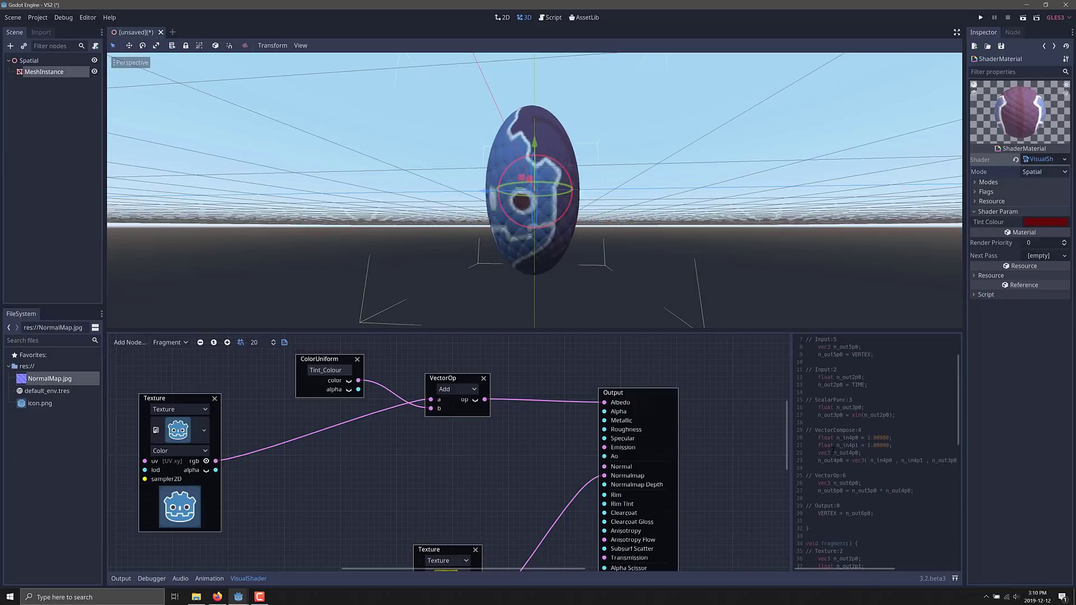